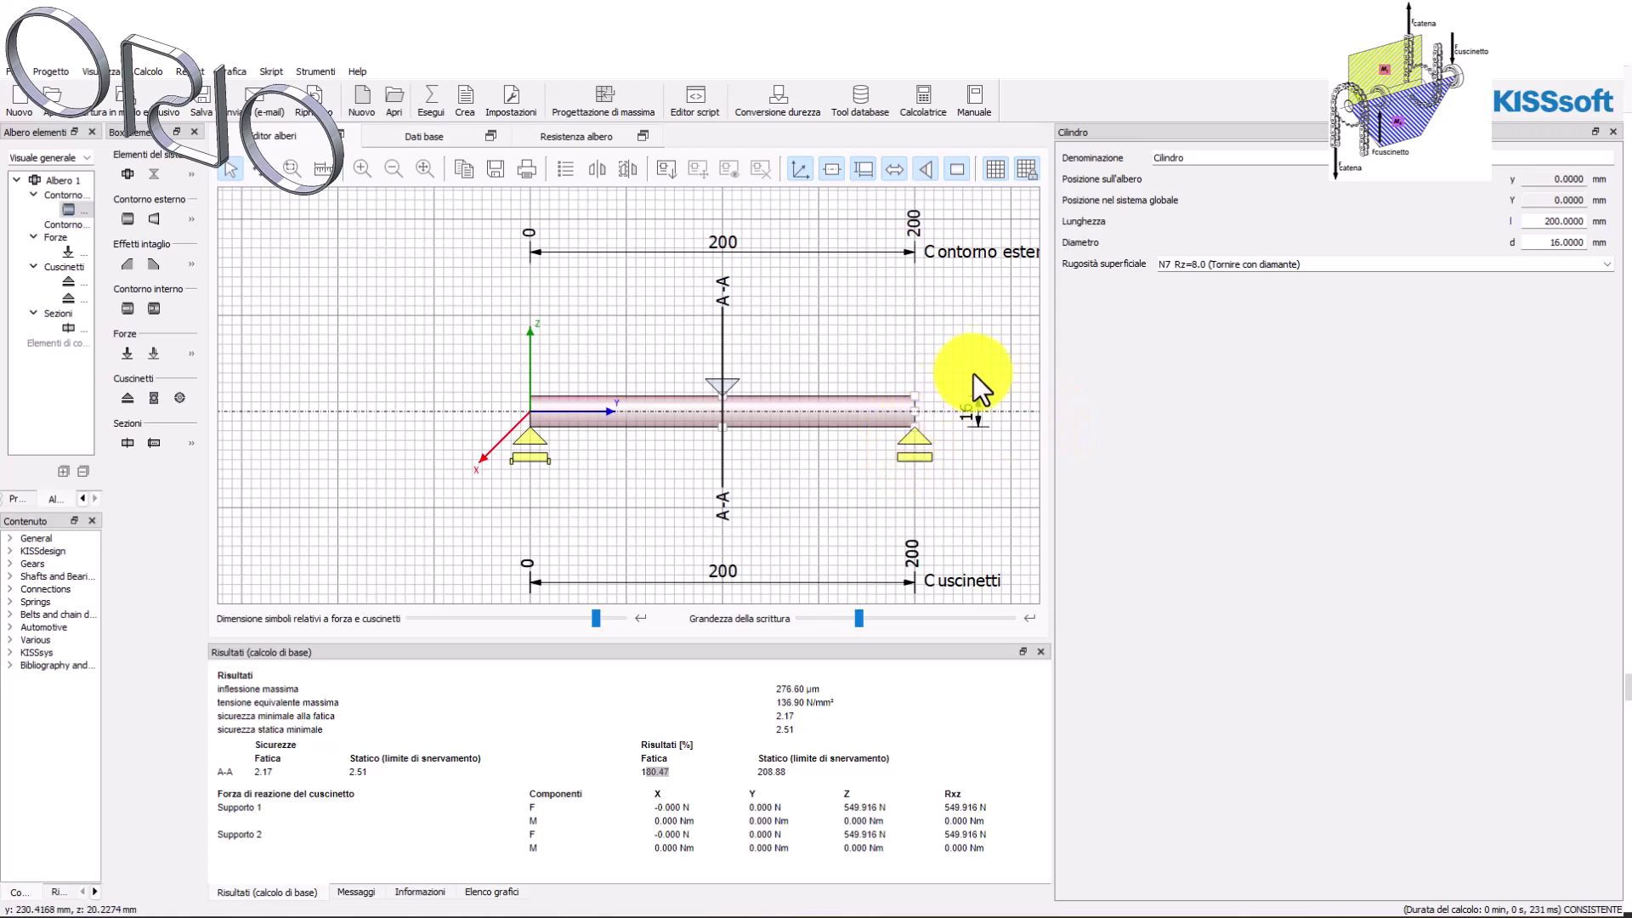
Inspect the central force's data and the fatigue and static safety factors and percentage results for section A-A.
{"action": "left_click", "coordinate": [732, 381]}
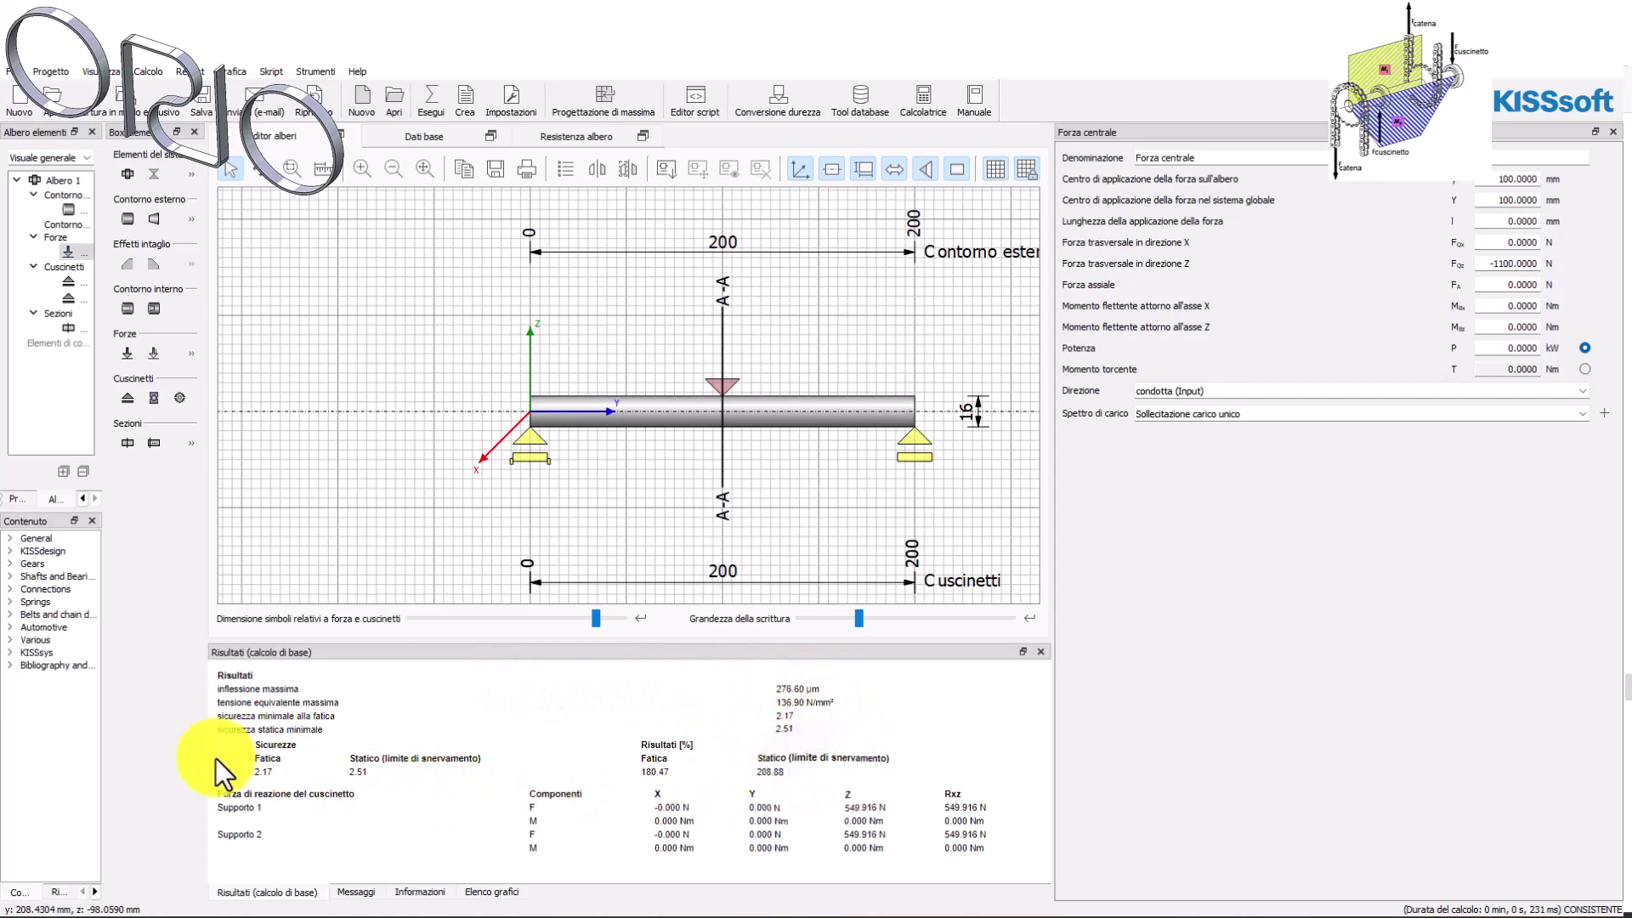
{"action": "double_click", "coordinate": [263, 772]}
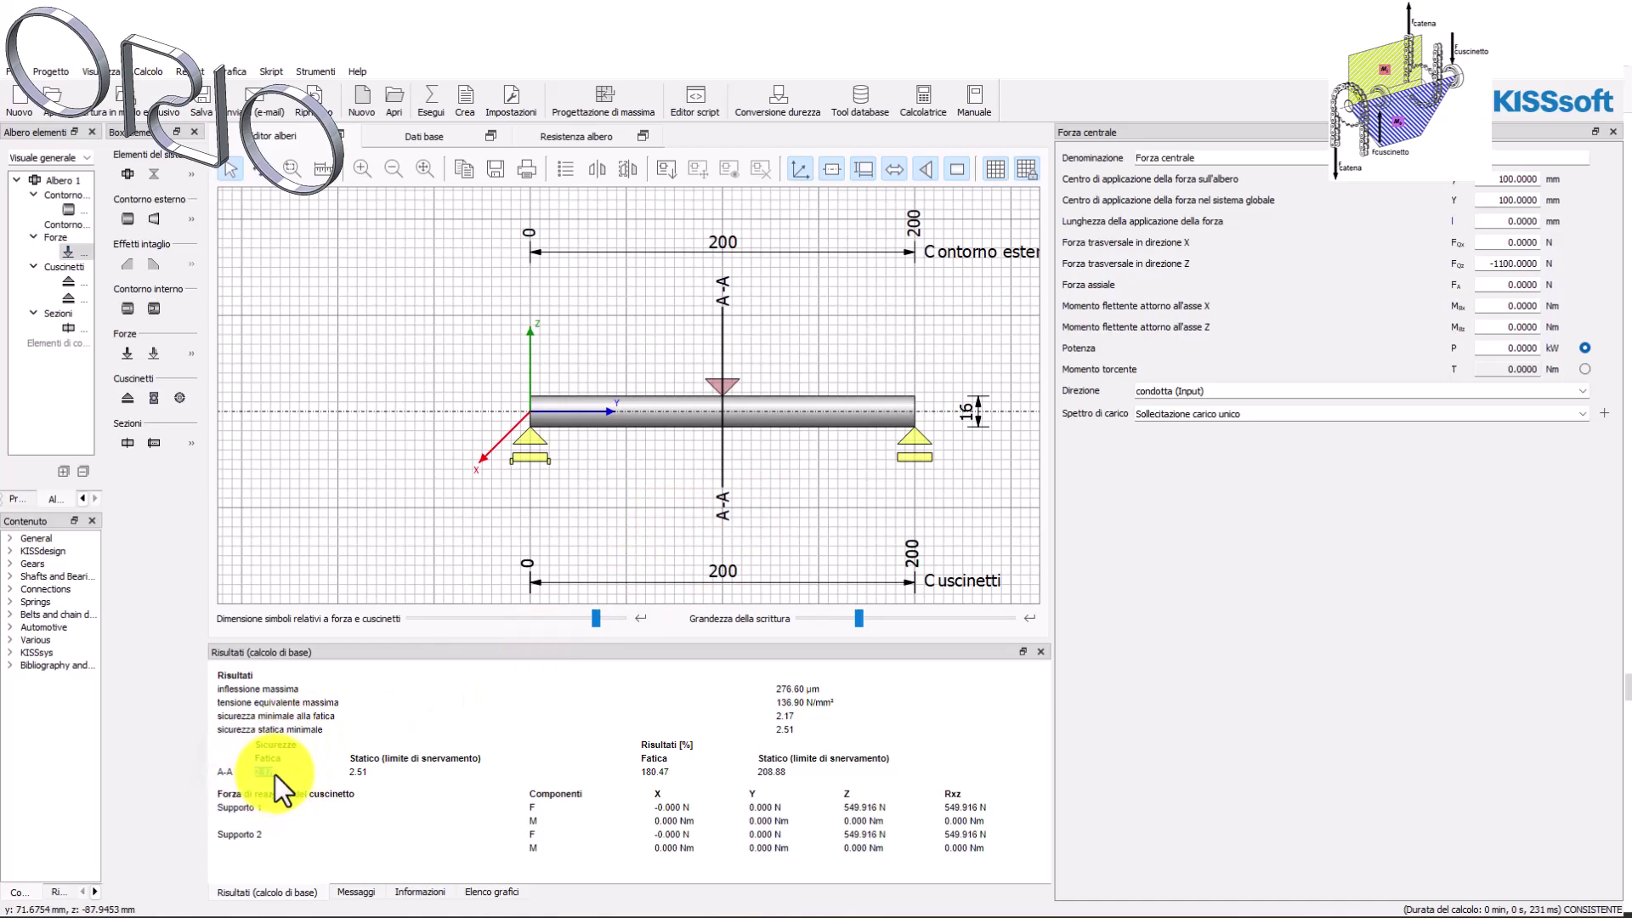
{"action": "double_click", "coordinate": [352, 772]}
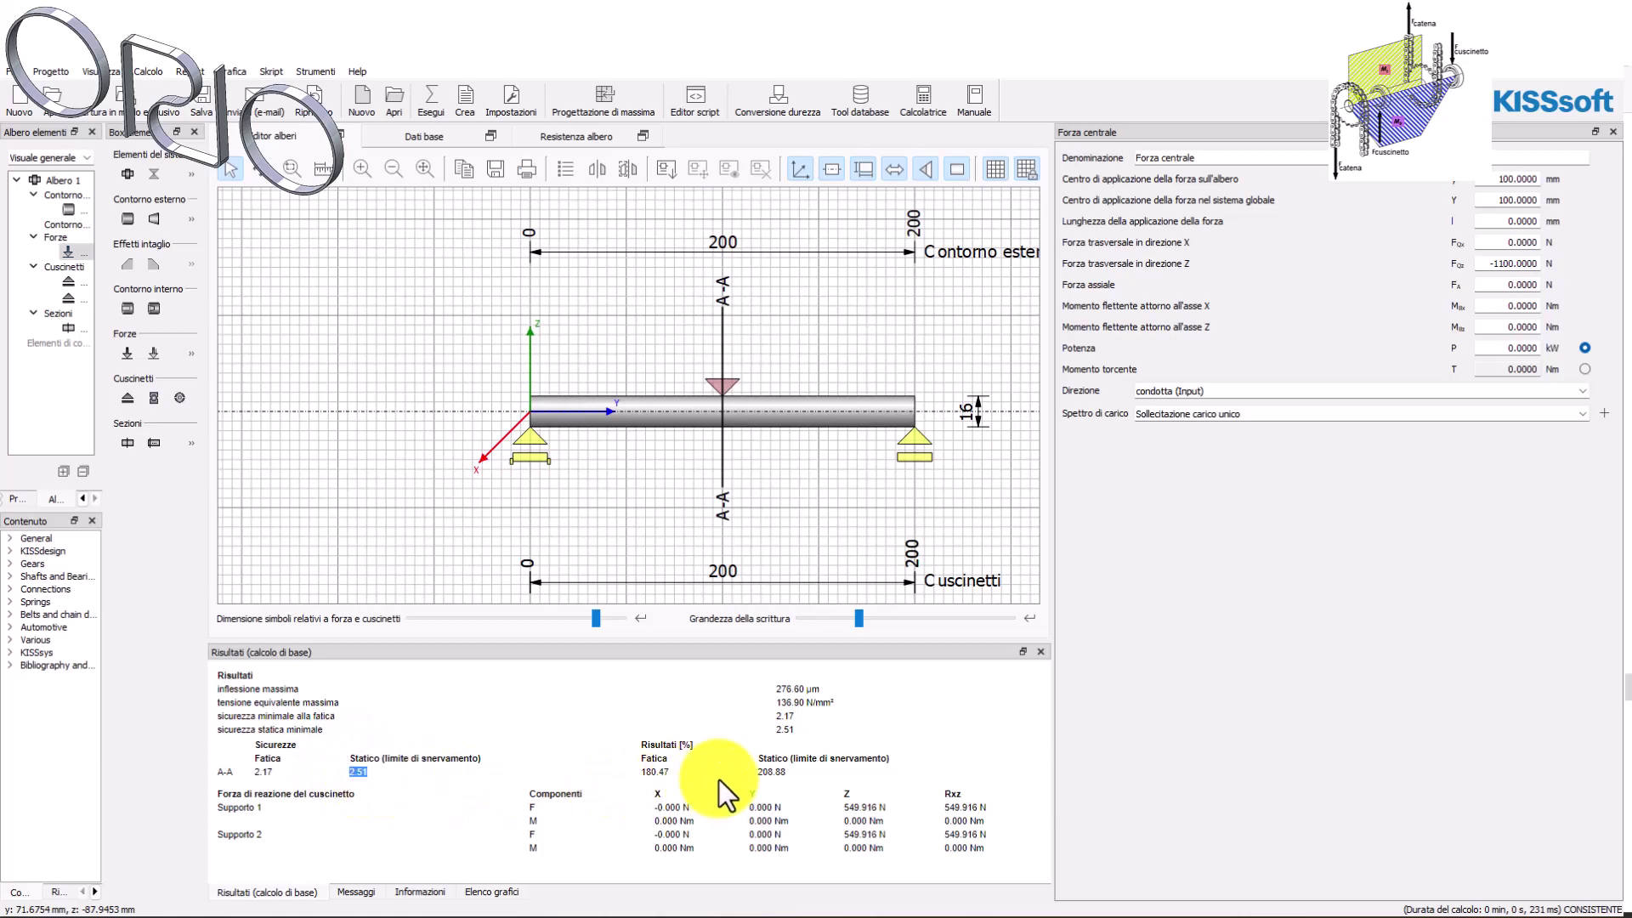
{"action": "left_click_drag", "start_coordinate": [641, 772], "coordinate": [675, 787]}
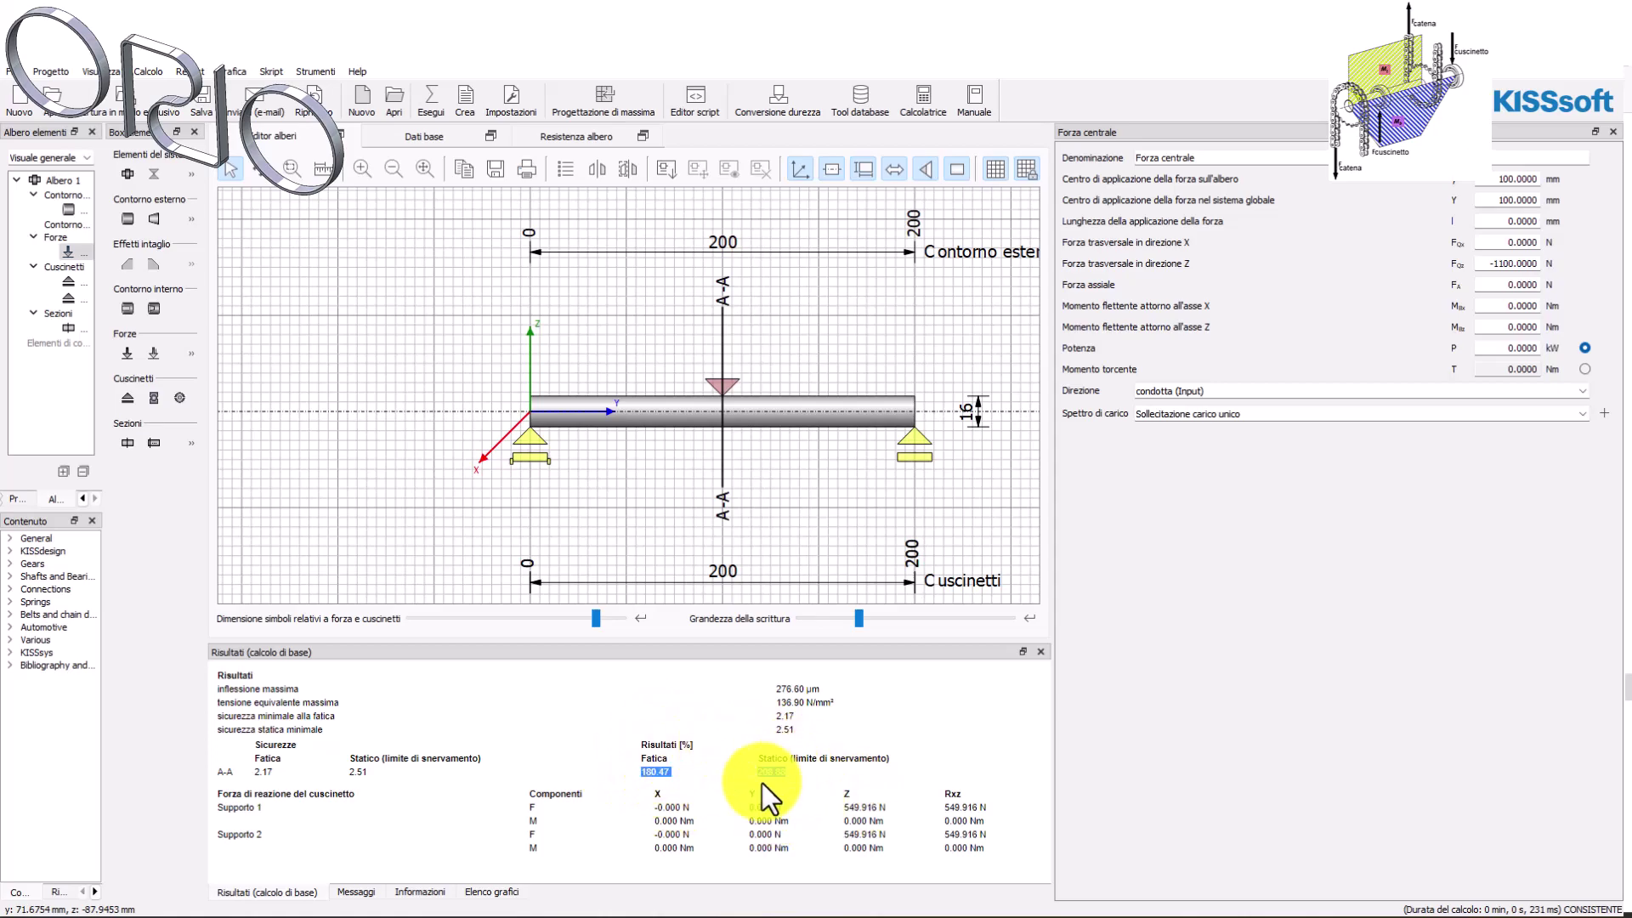
Review the shaft's basic data and its strength calculation settings.
{"action": "left_click", "coordinate": [421, 134]}
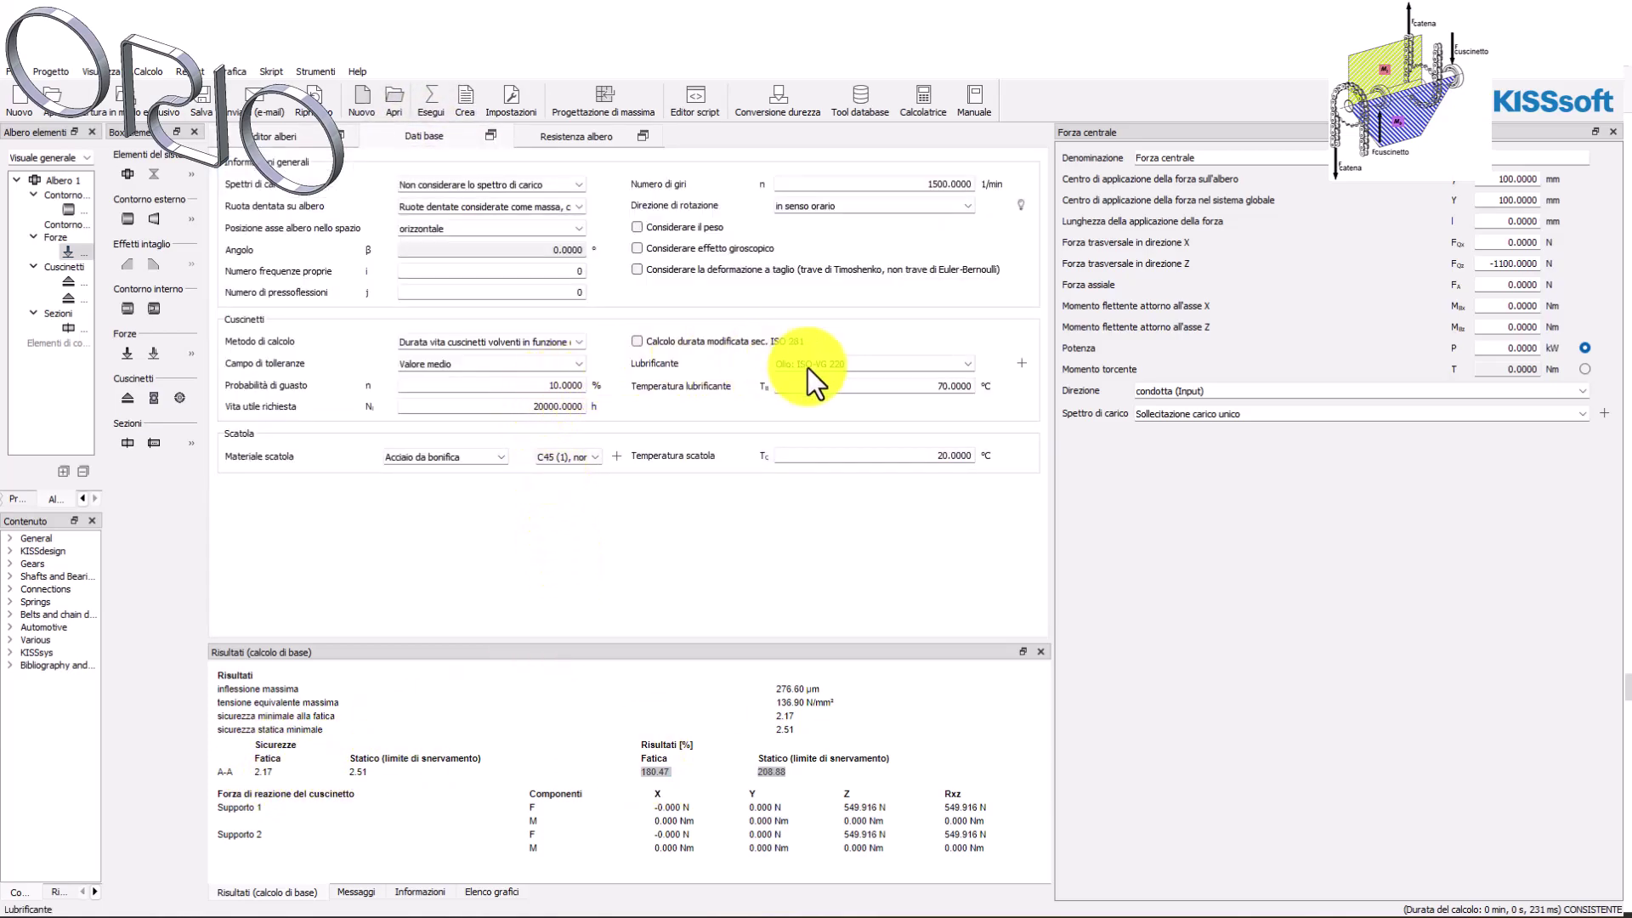
{"action": "left_click", "coordinate": [600, 133]}
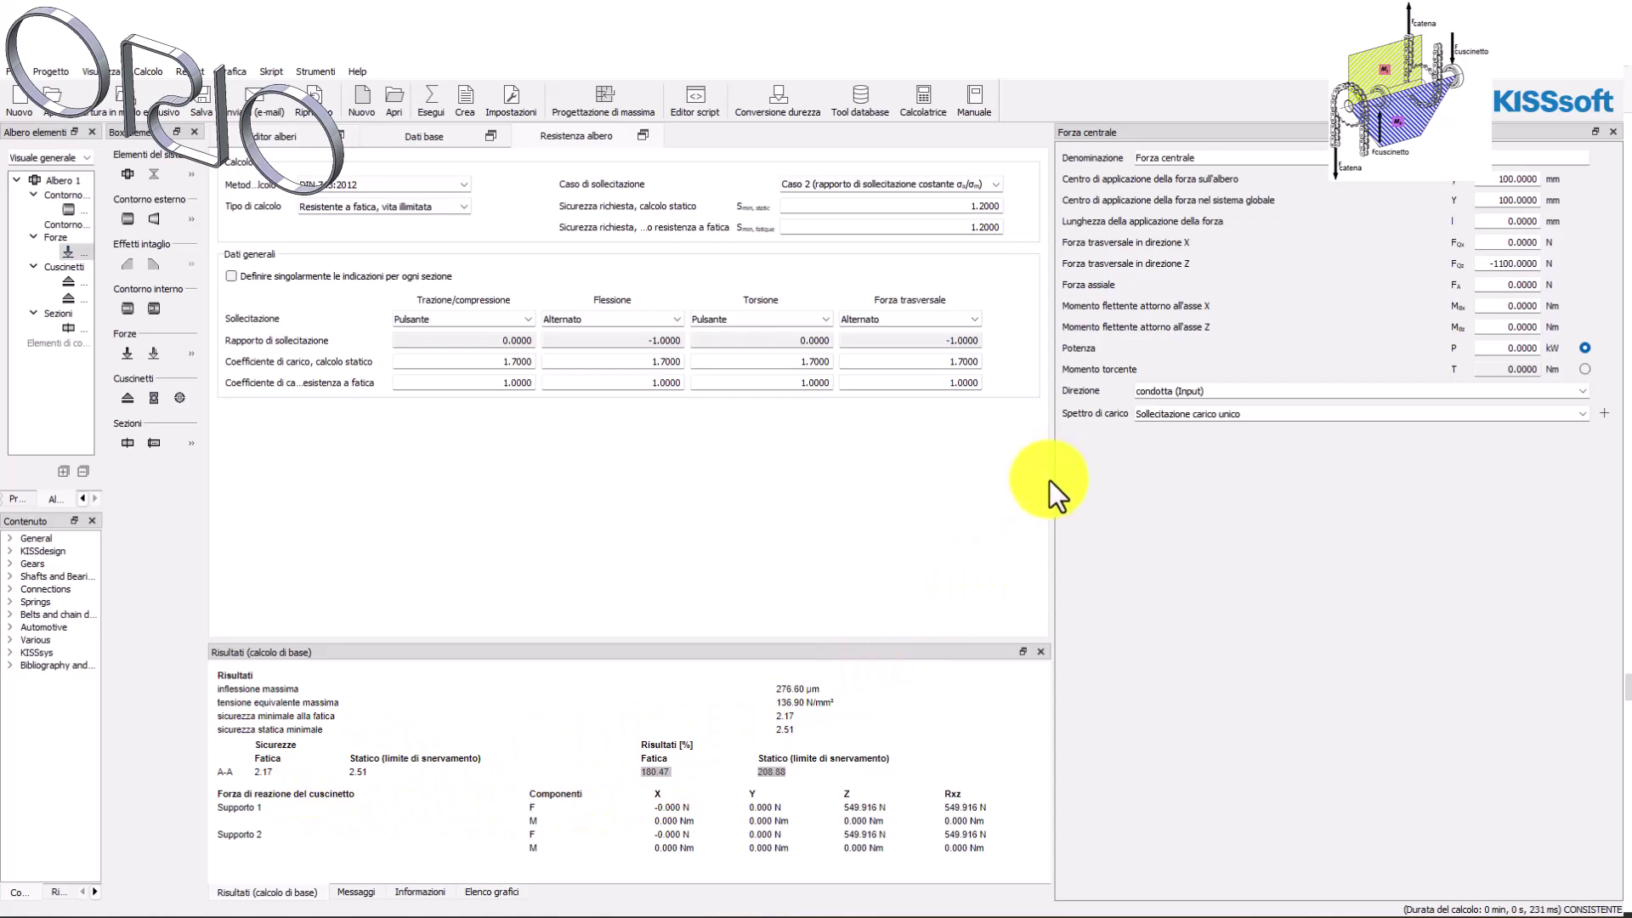
Display the shaft's equivalent stress diagram and check the maximum equivalent stress in the basic calculation results.
{"action": "left_click", "coordinate": [313, 70]}
{"action": "mouse_move", "coordinate": [235, 73]}
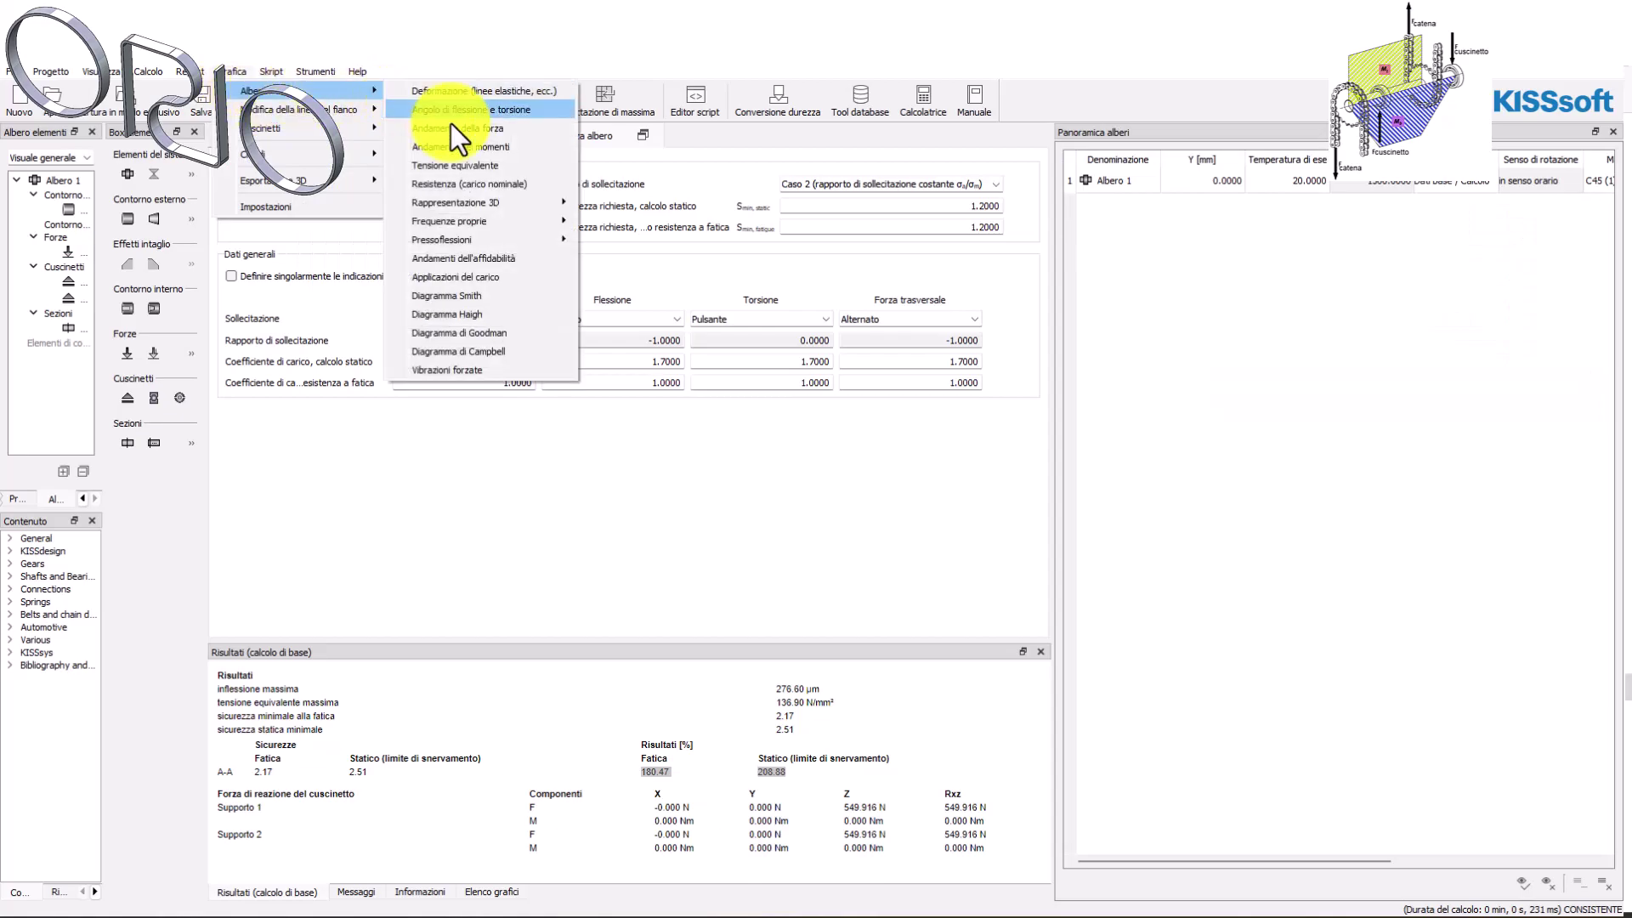
{"action": "left_click", "coordinate": [475, 165]}
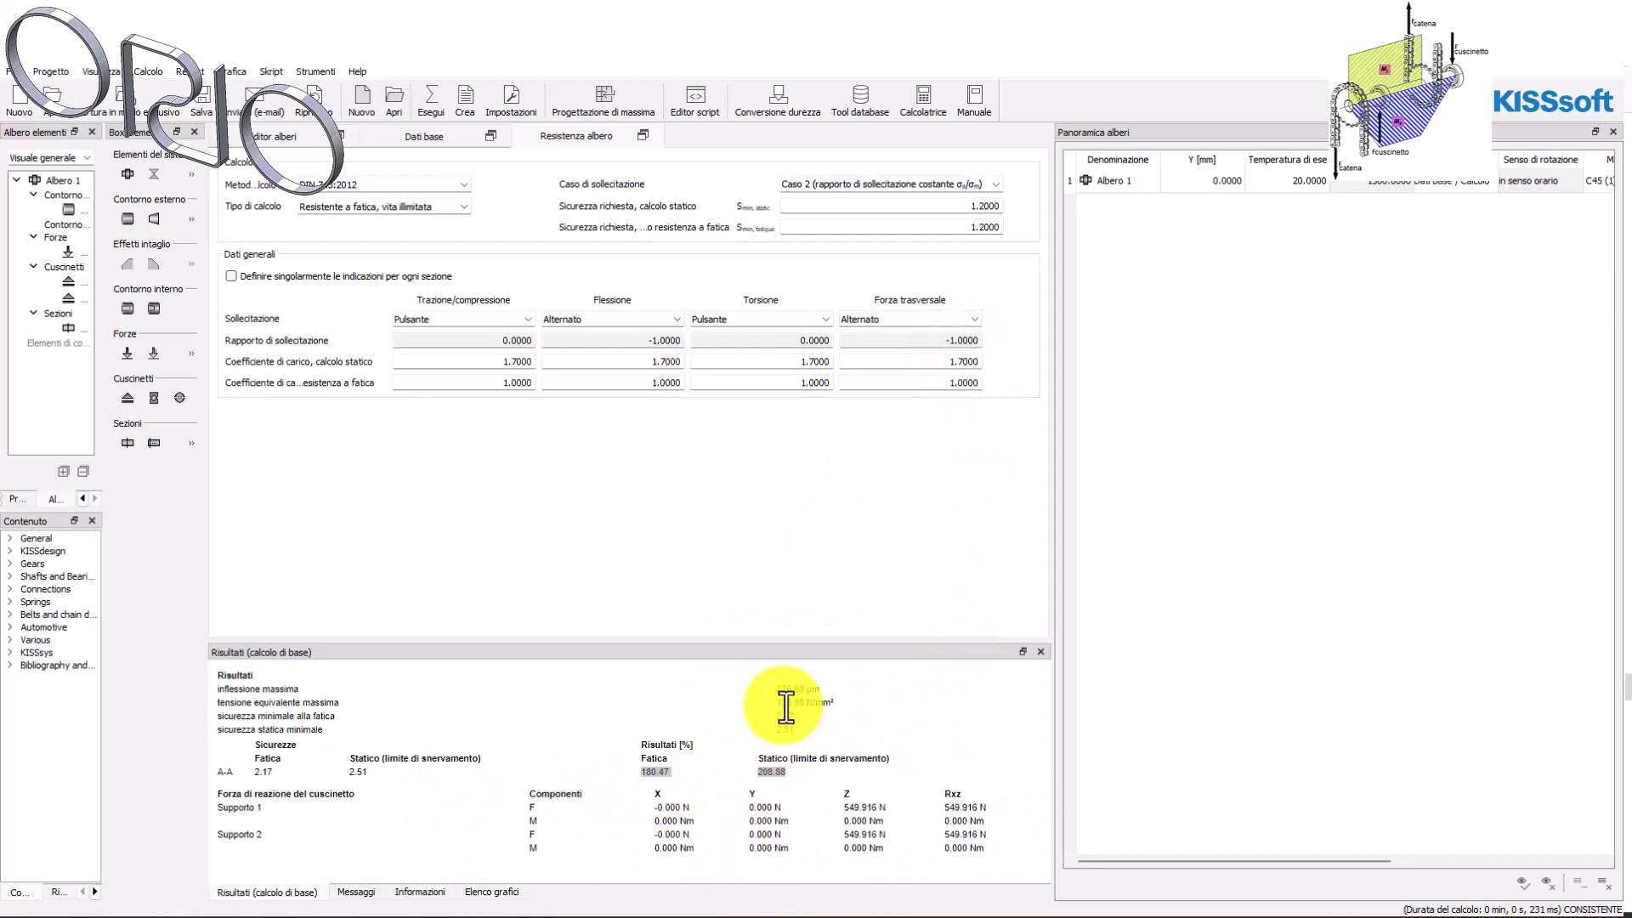
{"action": "left_click_drag", "start_coordinate": [776, 706], "coordinate": [827, 705]}
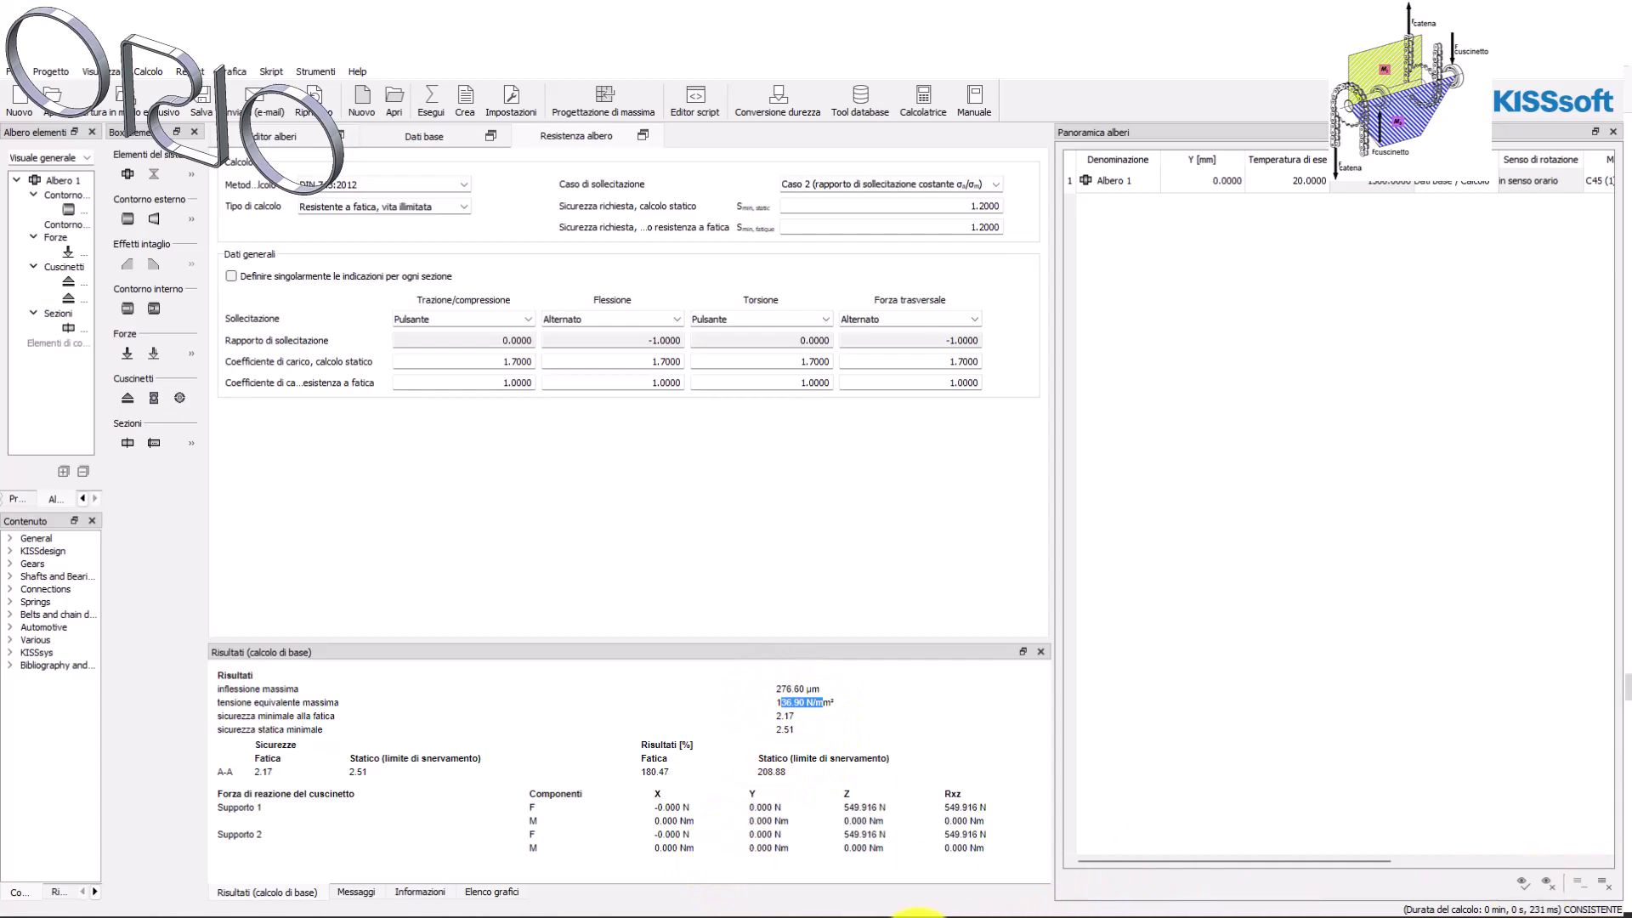
Switch to the Windows Calculator and multiply the maximum equivalent stress of 136.90 by the static safety of 2.51.
{"action": "left_click", "coordinate": [565, 914]}
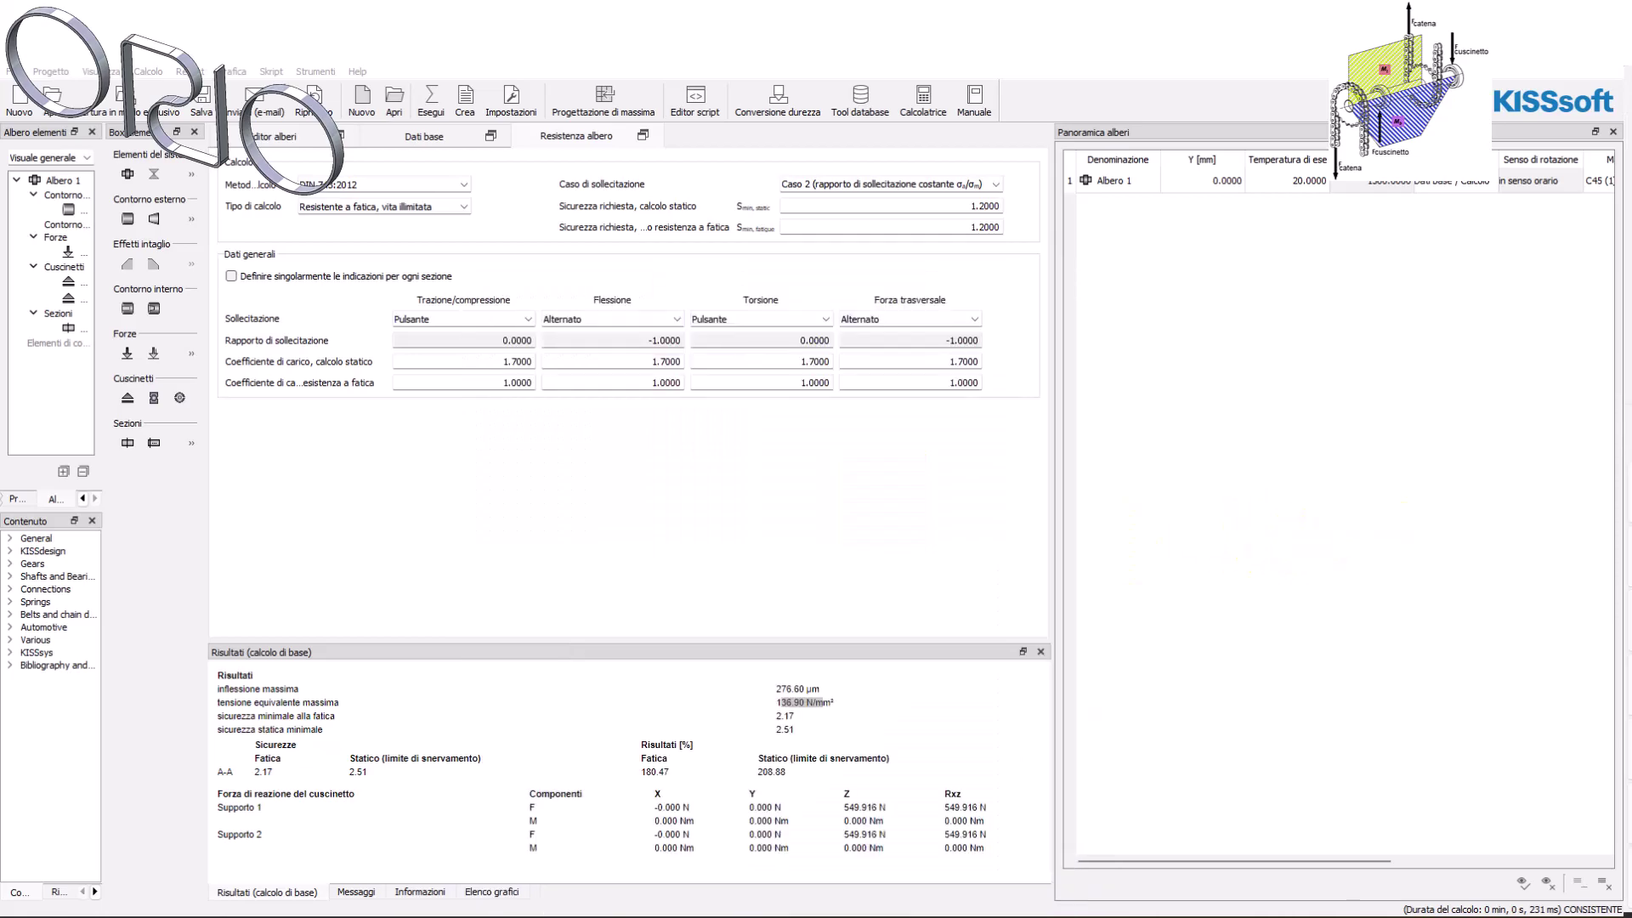
{"action": "left_click_drag", "start_coordinate": [690, 244], "coordinate": [1079, 197]}
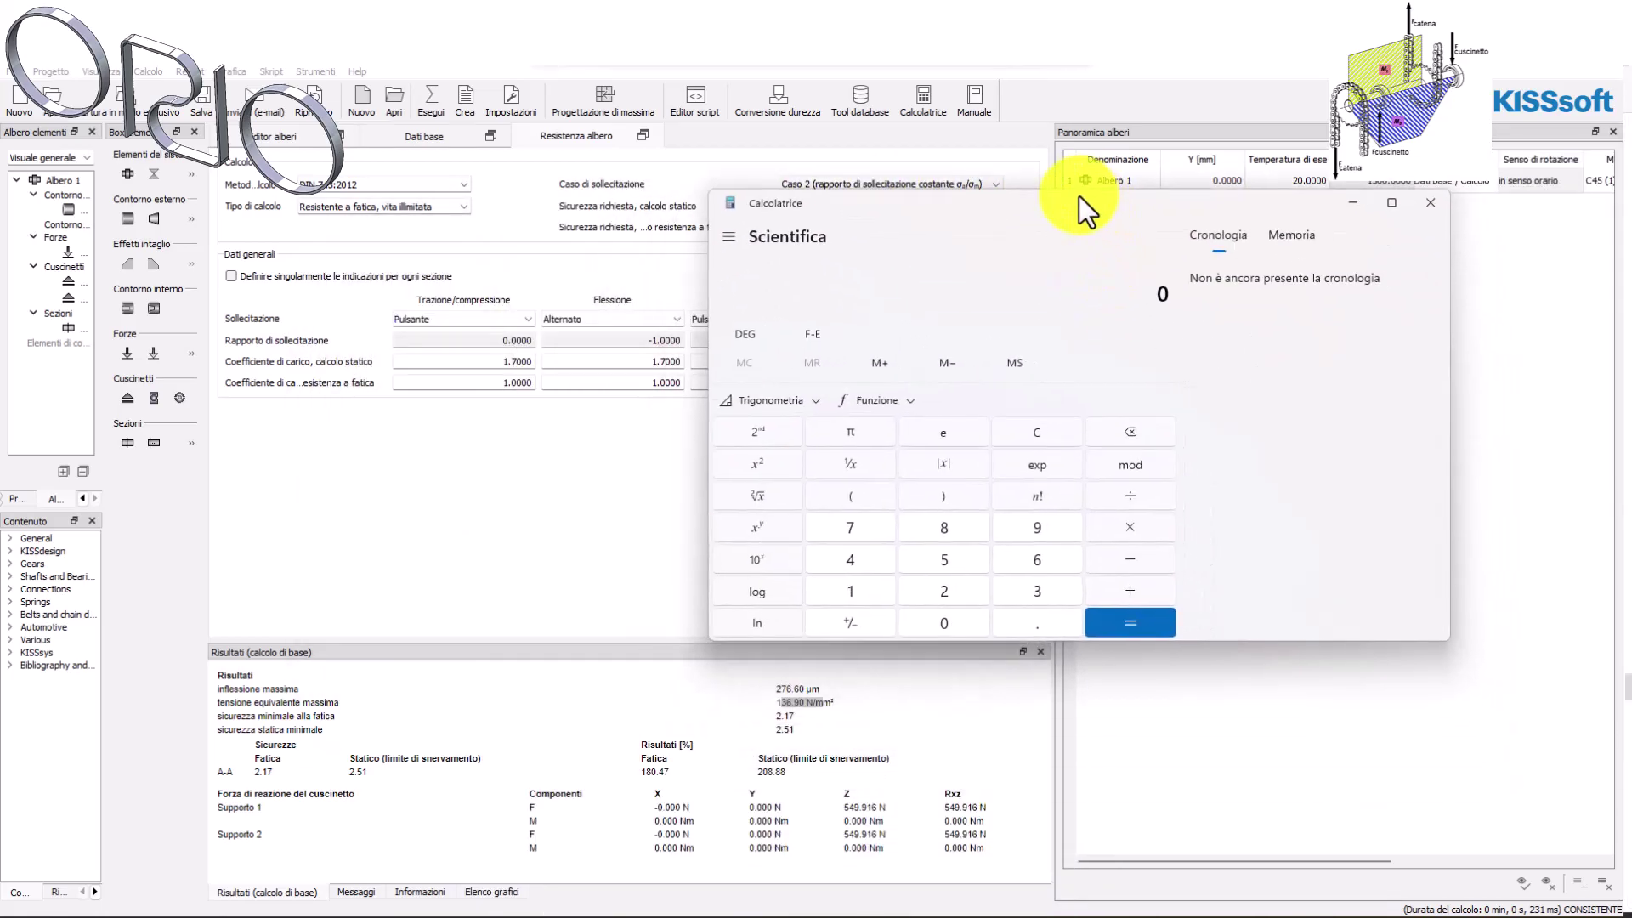
{"action": "left_click", "coordinate": [850, 591]}
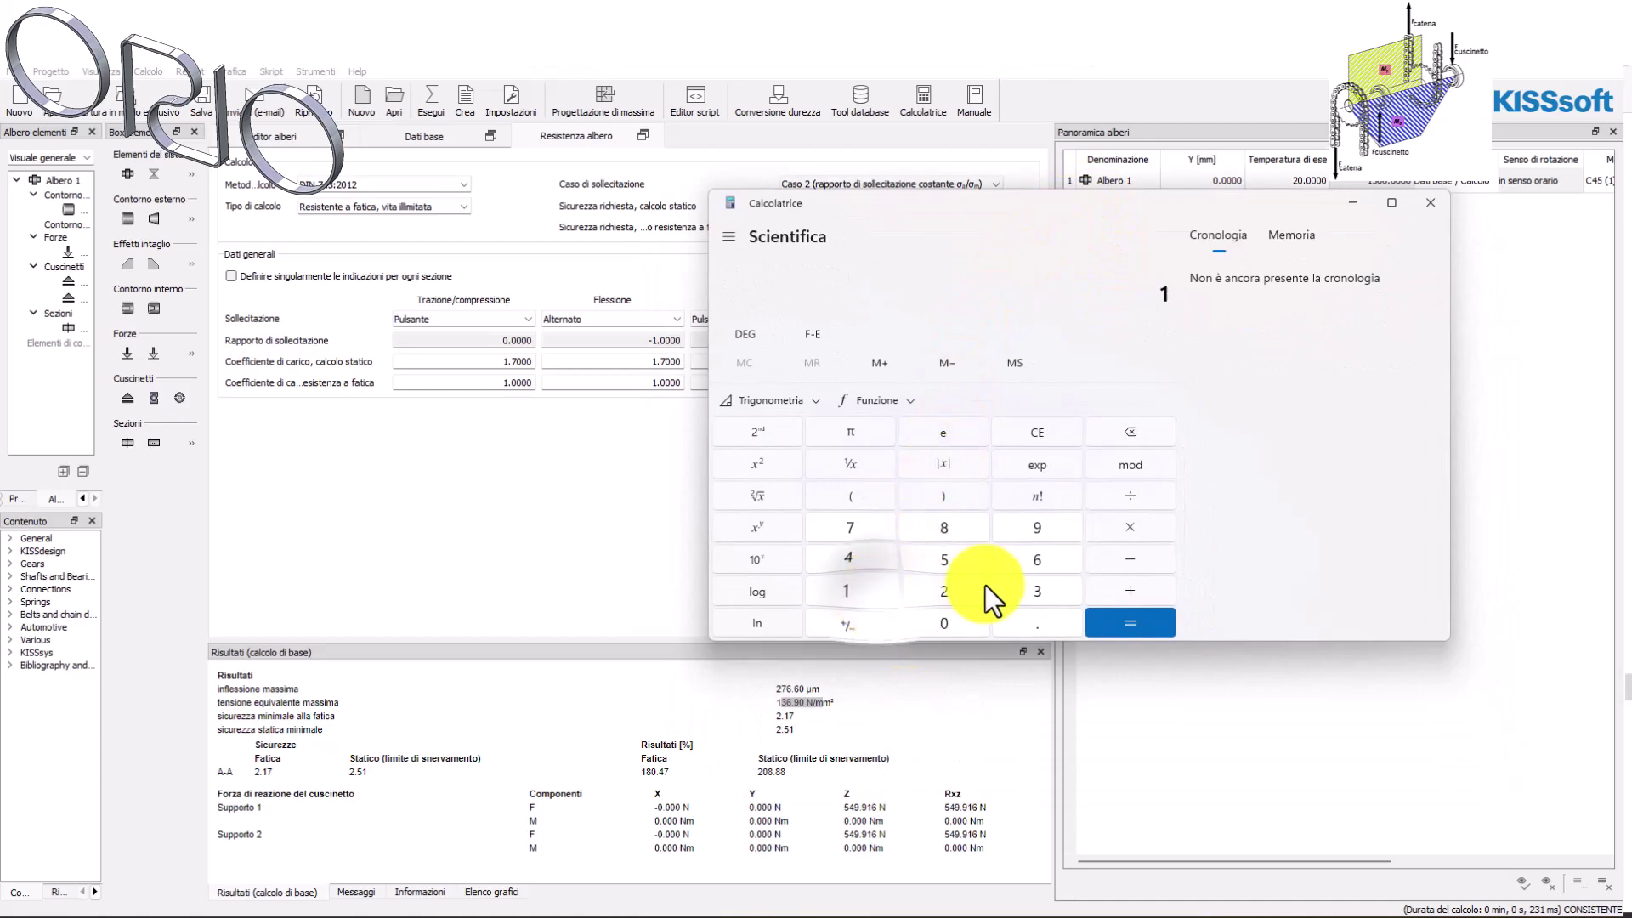
{"action": "left_click", "coordinate": [1041, 590]}
{"action": "left_click", "coordinate": [1044, 561]}
{"action": "left_click", "coordinate": [1035, 620]}
{"action": "left_click", "coordinate": [1036, 525]}
{"action": "left_click", "coordinate": [962, 619]}
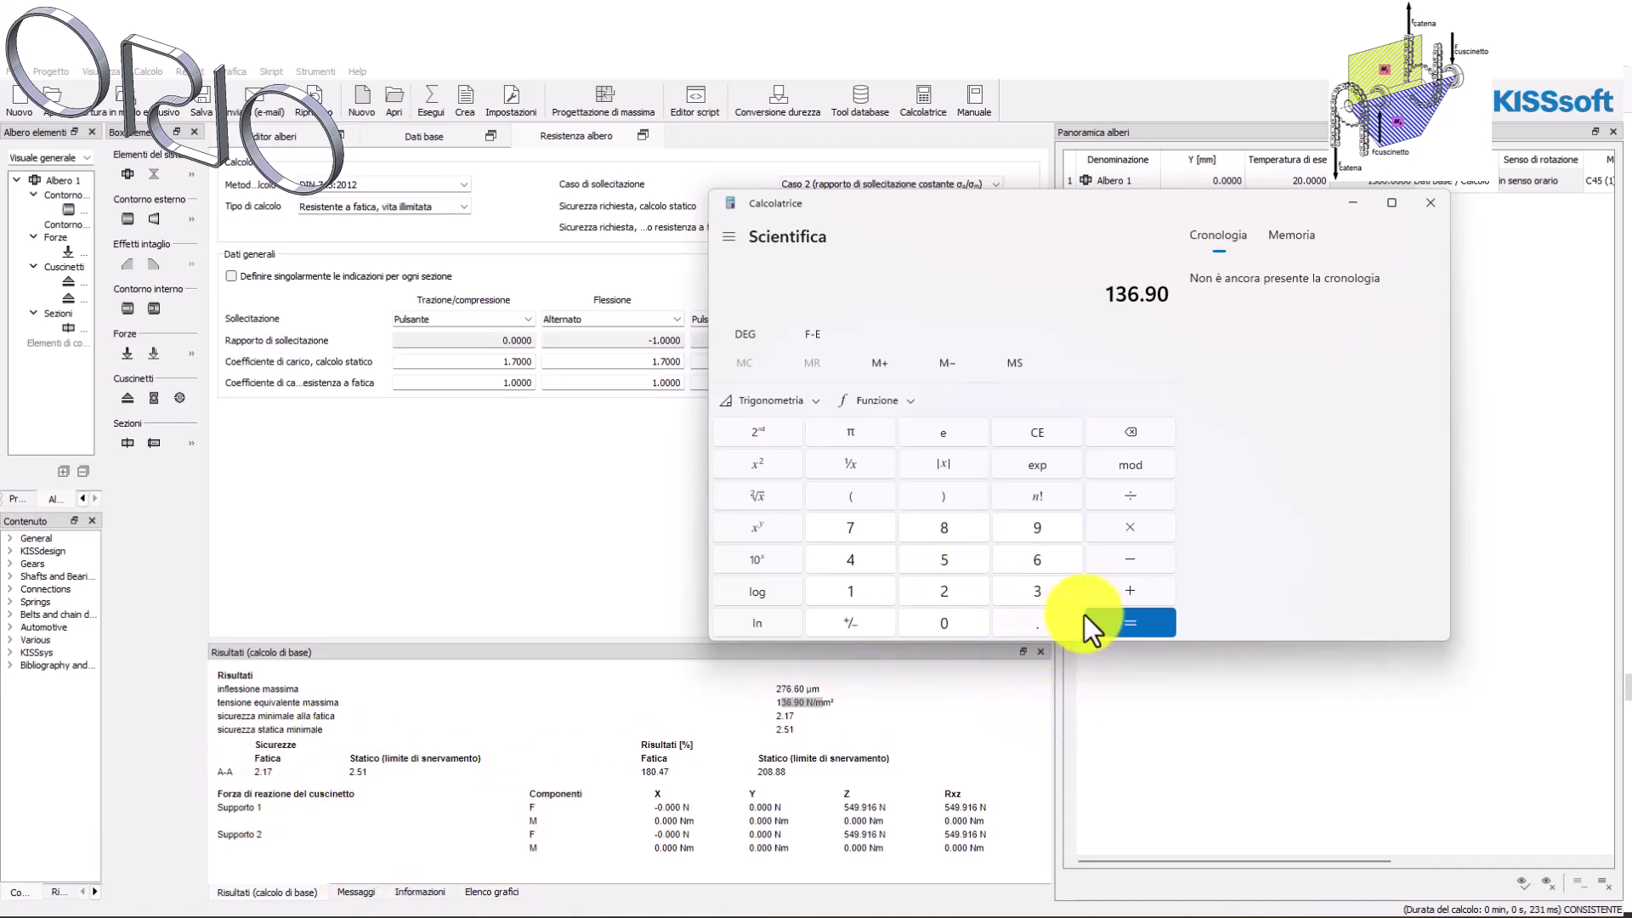
{"action": "left_click", "coordinate": [1129, 528]}
{"action": "left_click", "coordinate": [969, 593]}
{"action": "left_click", "coordinate": [1024, 620]}
{"action": "left_click", "coordinate": [951, 561]}
{"action": "left_click", "coordinate": [888, 593]}
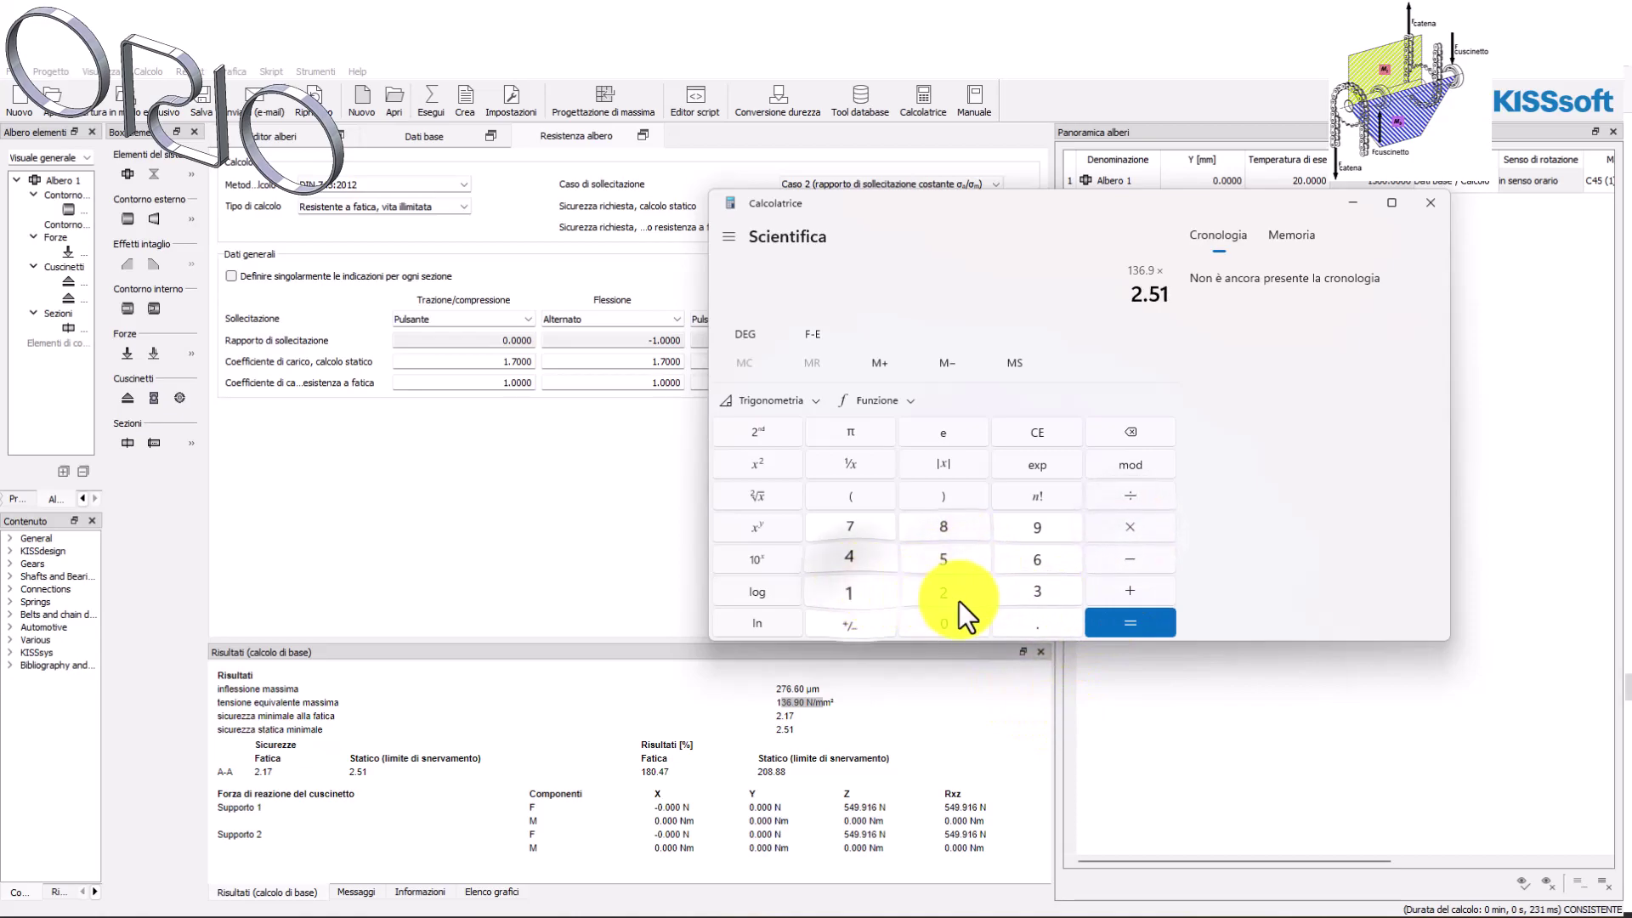
{"action": "left_click", "coordinate": [1111, 624]}
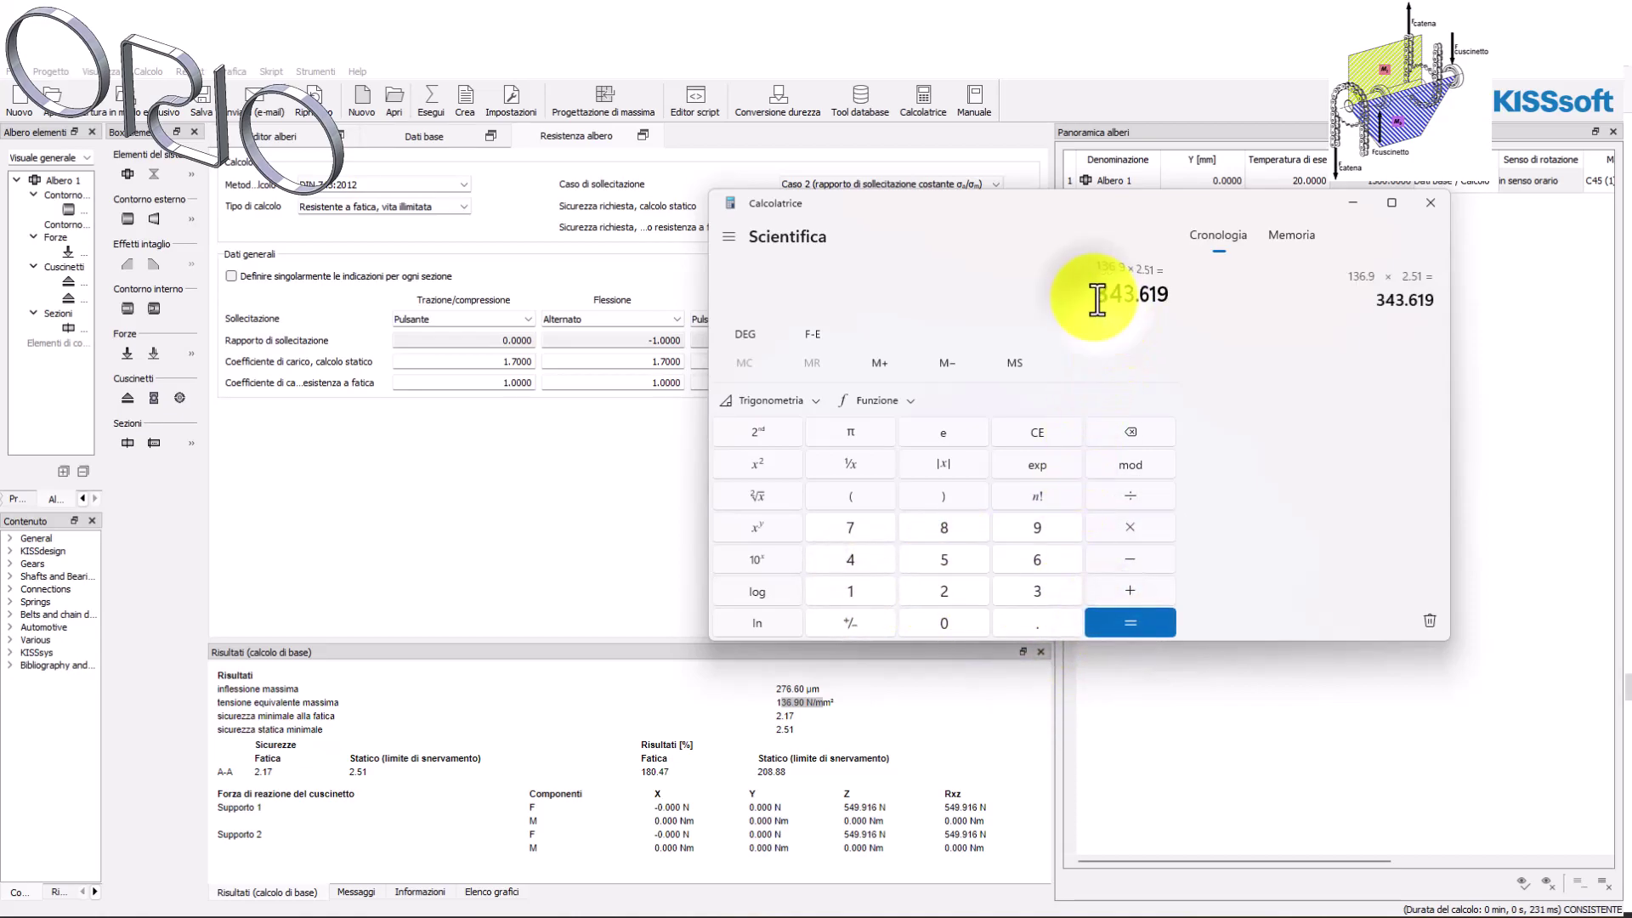
{"action": "left_click_drag", "start_coordinate": [1097, 299], "coordinate": [1173, 298]}
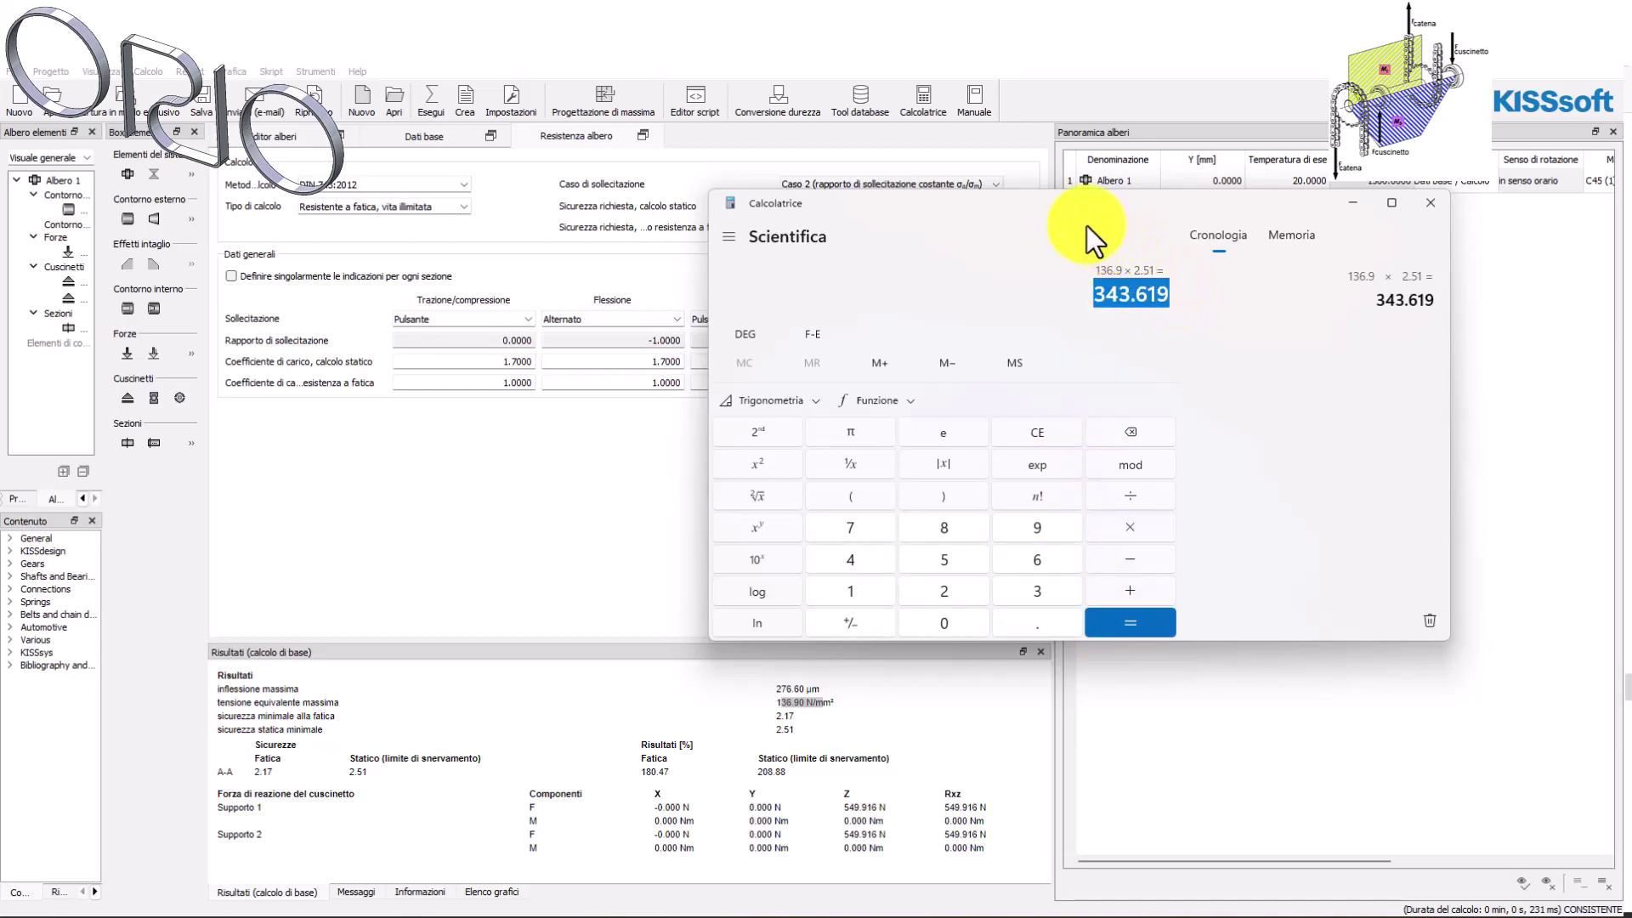
{"action": "left_click_drag", "start_coordinate": [1054, 196], "coordinate": [1127, 247]}
{"action": "left_click", "coordinate": [621, 415]}
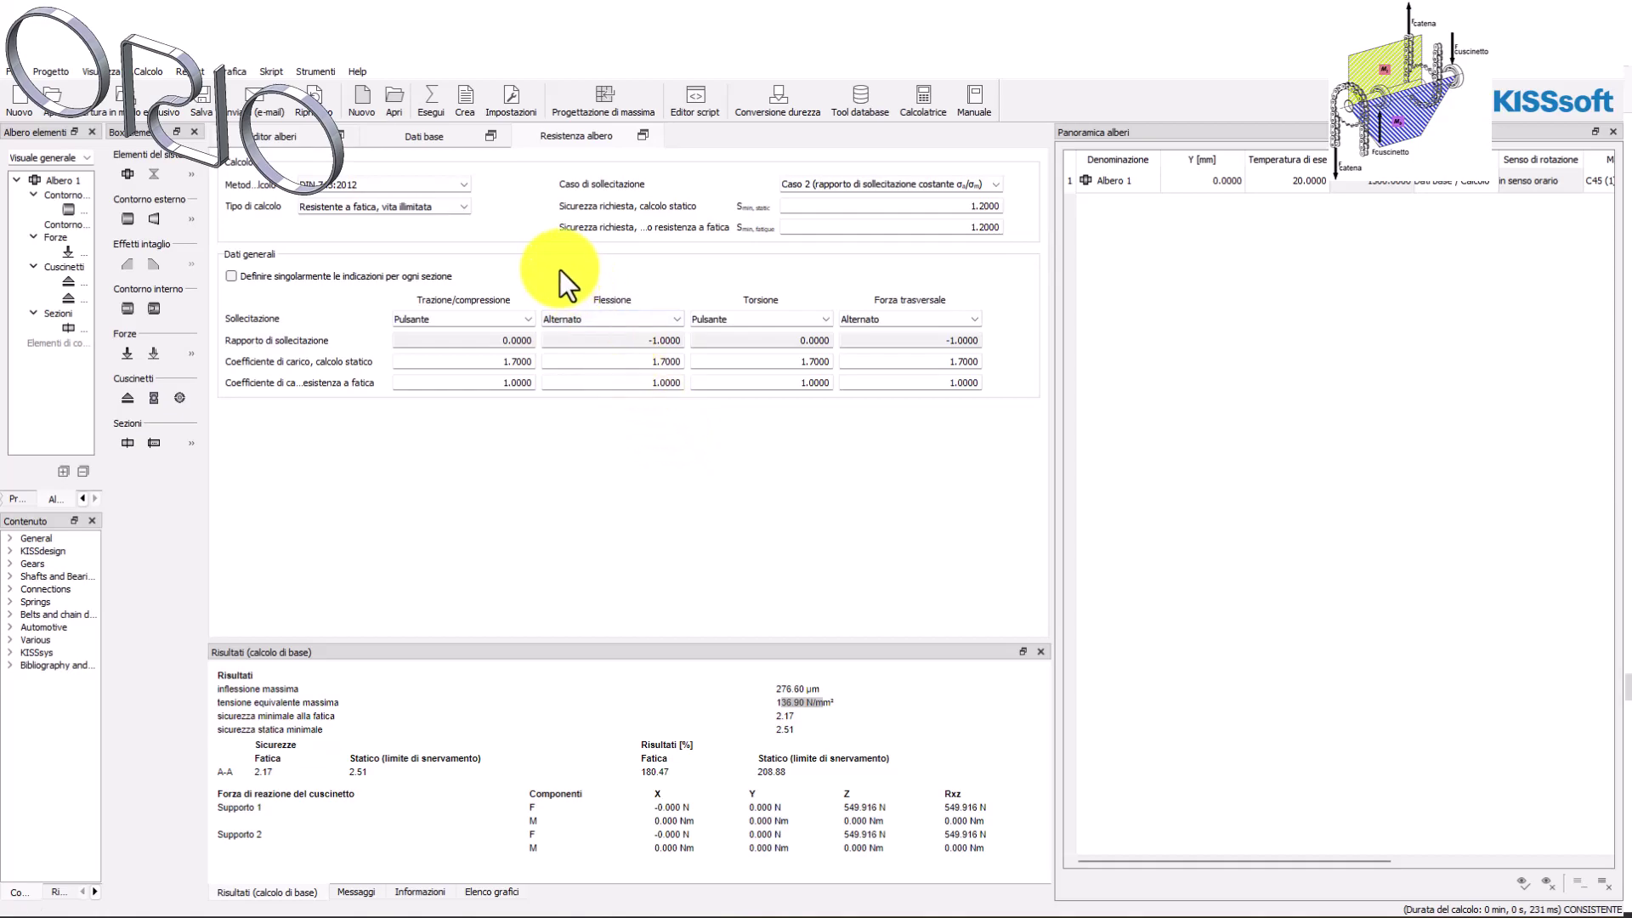
Return to KISSsoft's basic data and examine the strength values in the housing material table, then leave it without changes.
{"action": "left_click", "coordinate": [459, 140]}
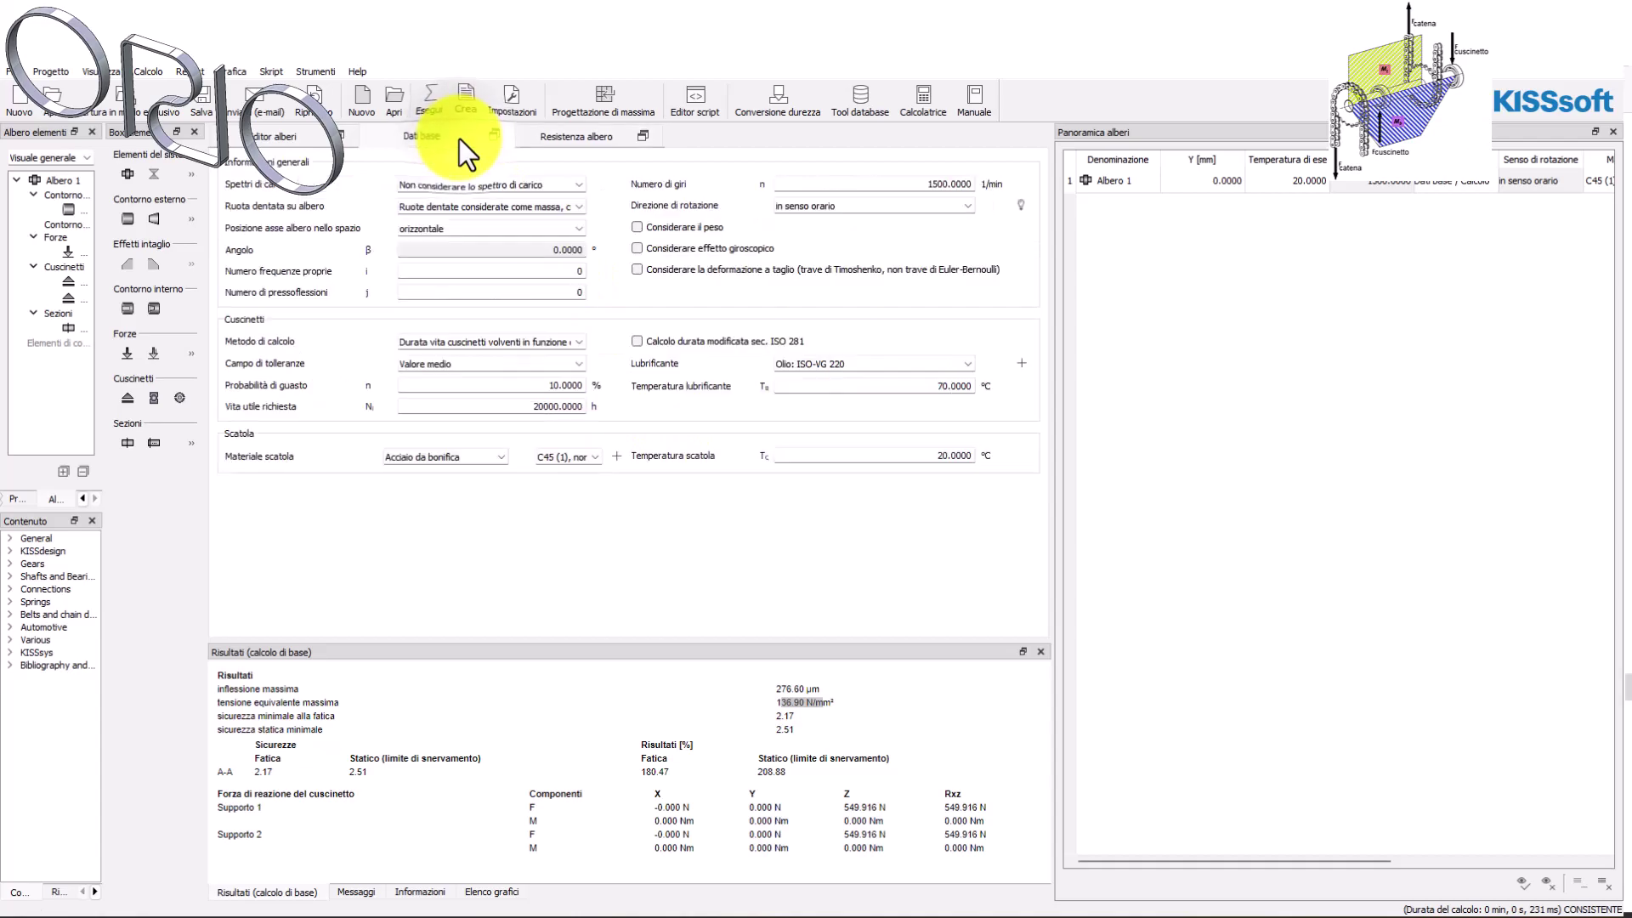
{"action": "left_click", "coordinate": [618, 458]}
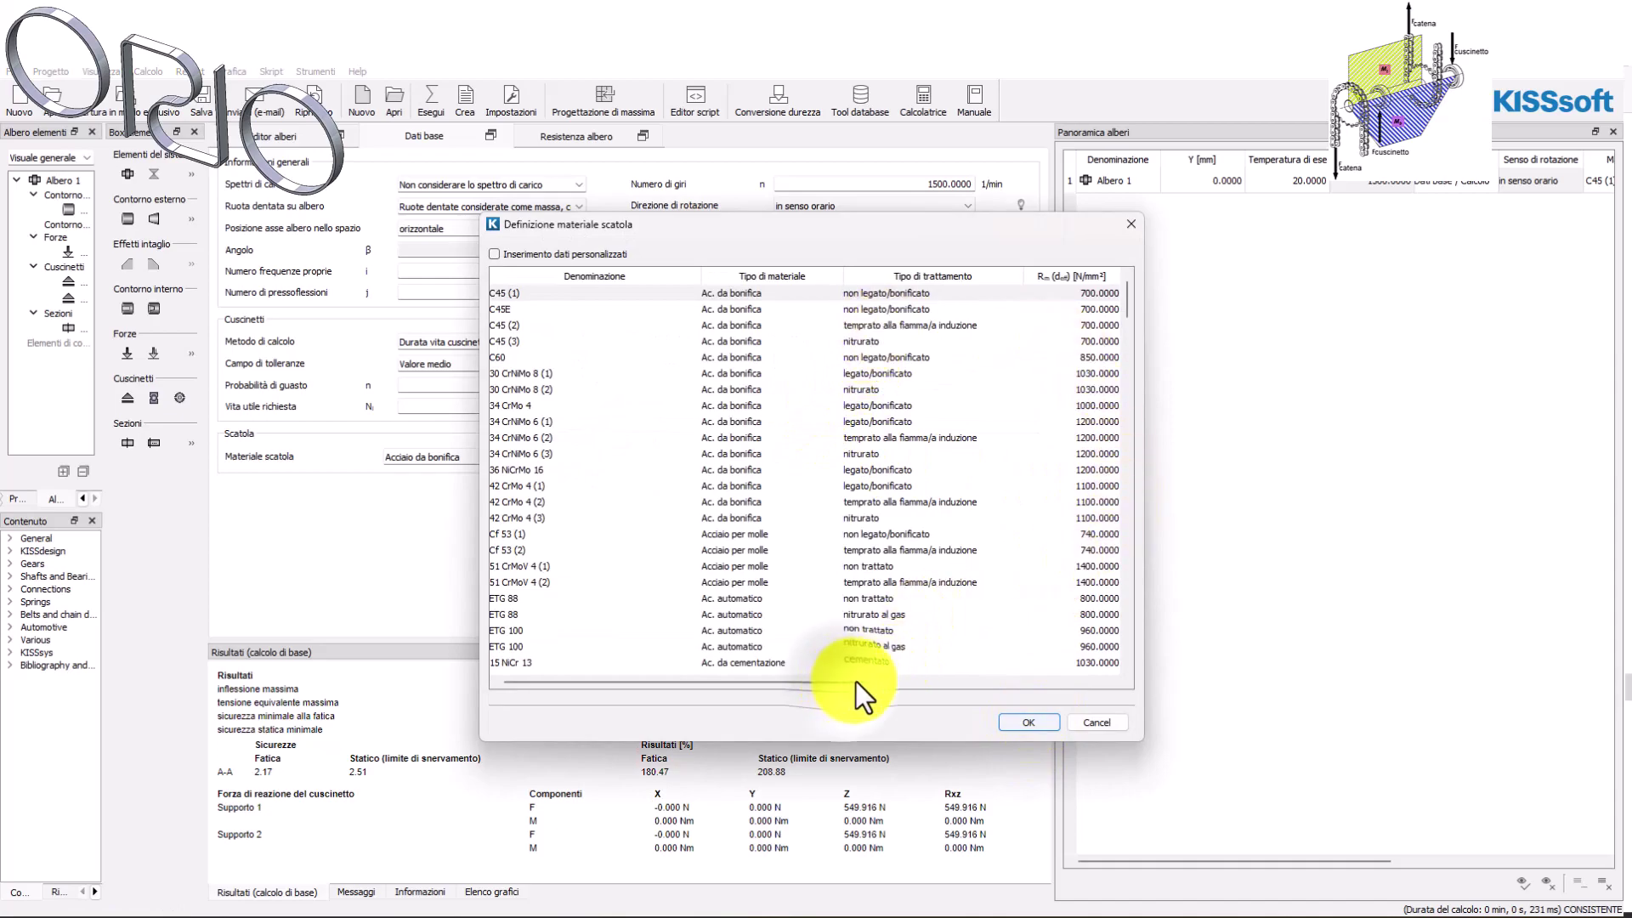
{"action": "left_click", "coordinate": [943, 683]}
{"action": "left_click_drag", "start_coordinate": [1008, 682], "coordinate": [993, 680]}
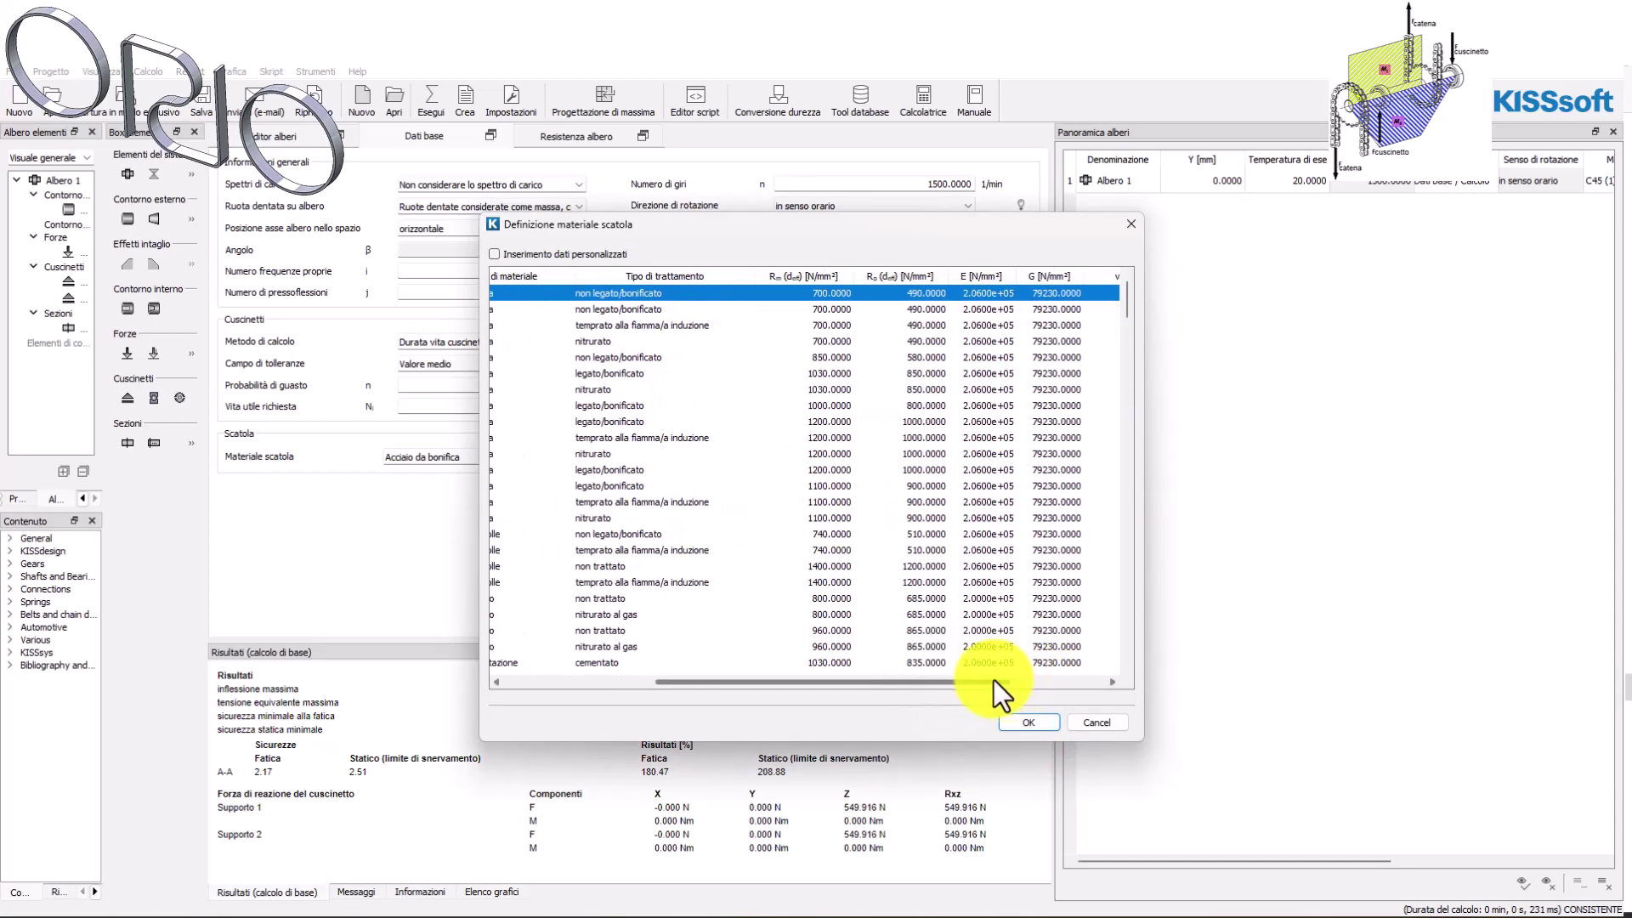
{"action": "left_click", "coordinate": [1096, 723]}
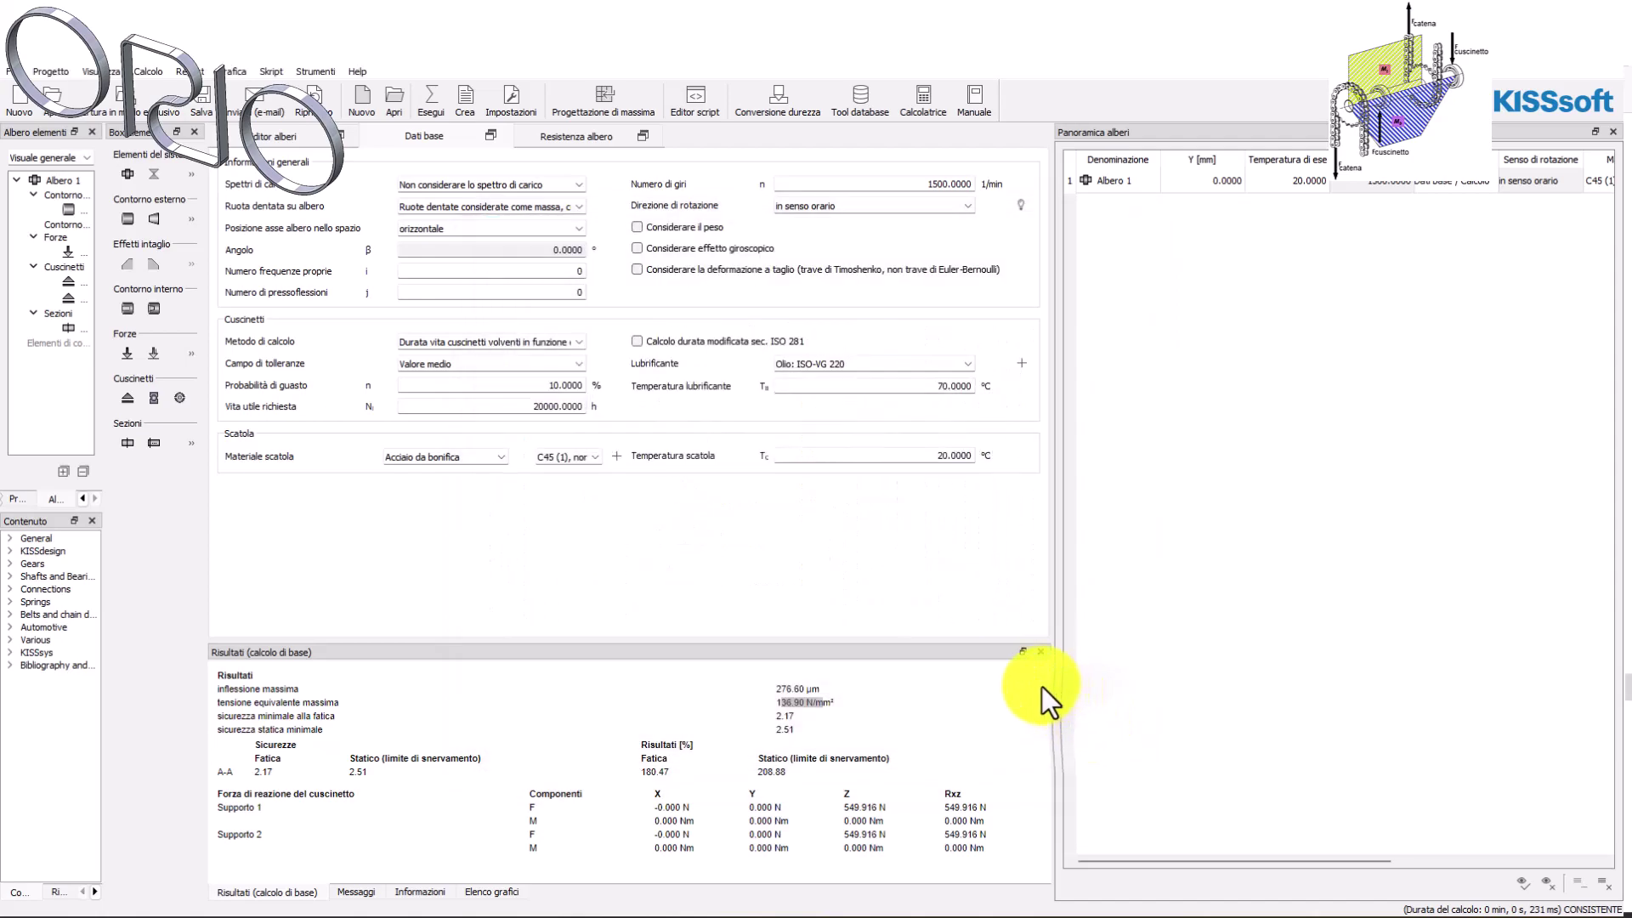
Switch to the Calculator and divide the C45 yield strength of 490 by 343.619.
{"action": "left_click", "coordinate": [1215, 915]}
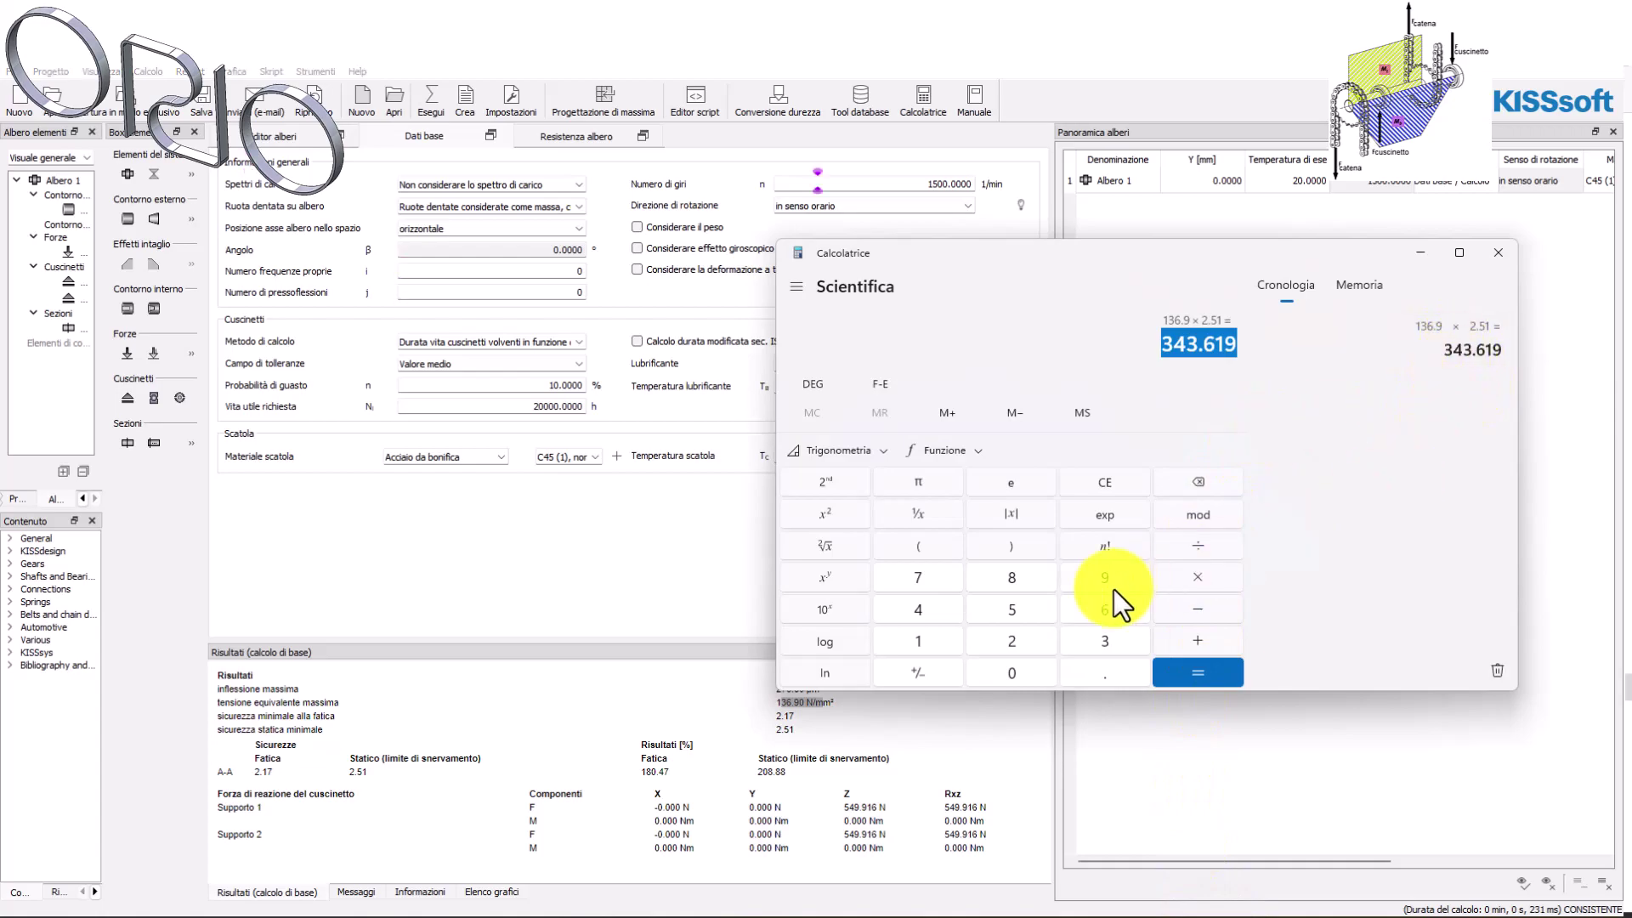
{"action": "left_click", "coordinate": [1329, 534]}
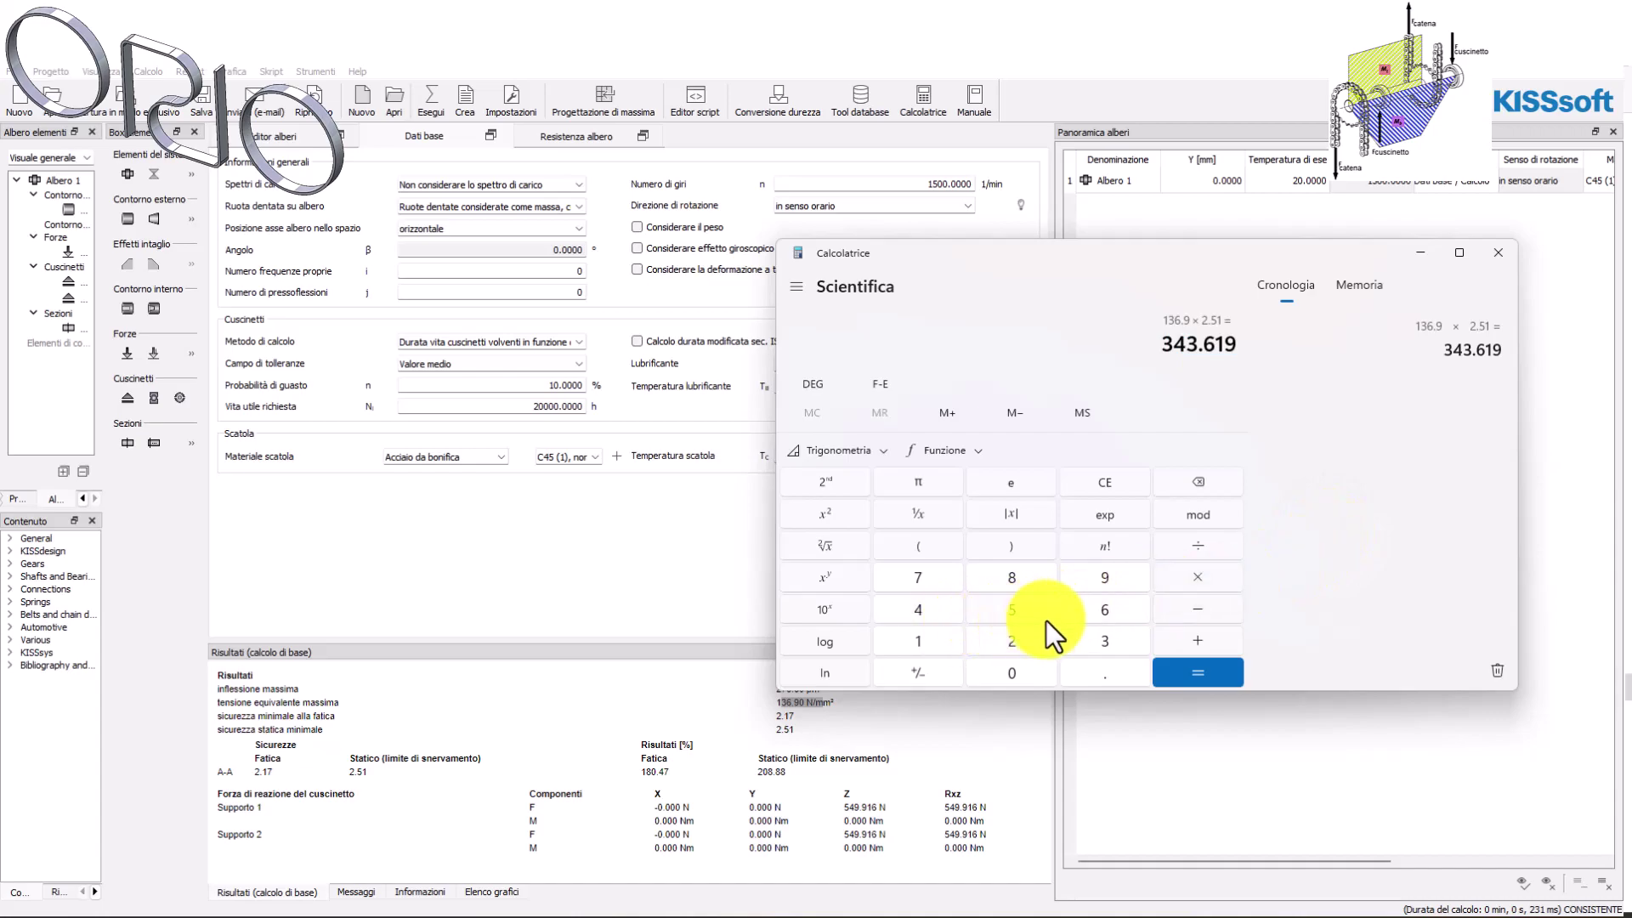
{"action": "left_click", "coordinate": [934, 610]}
{"action": "left_click", "coordinate": [1122, 581]}
{"action": "left_click", "coordinate": [1030, 671]}
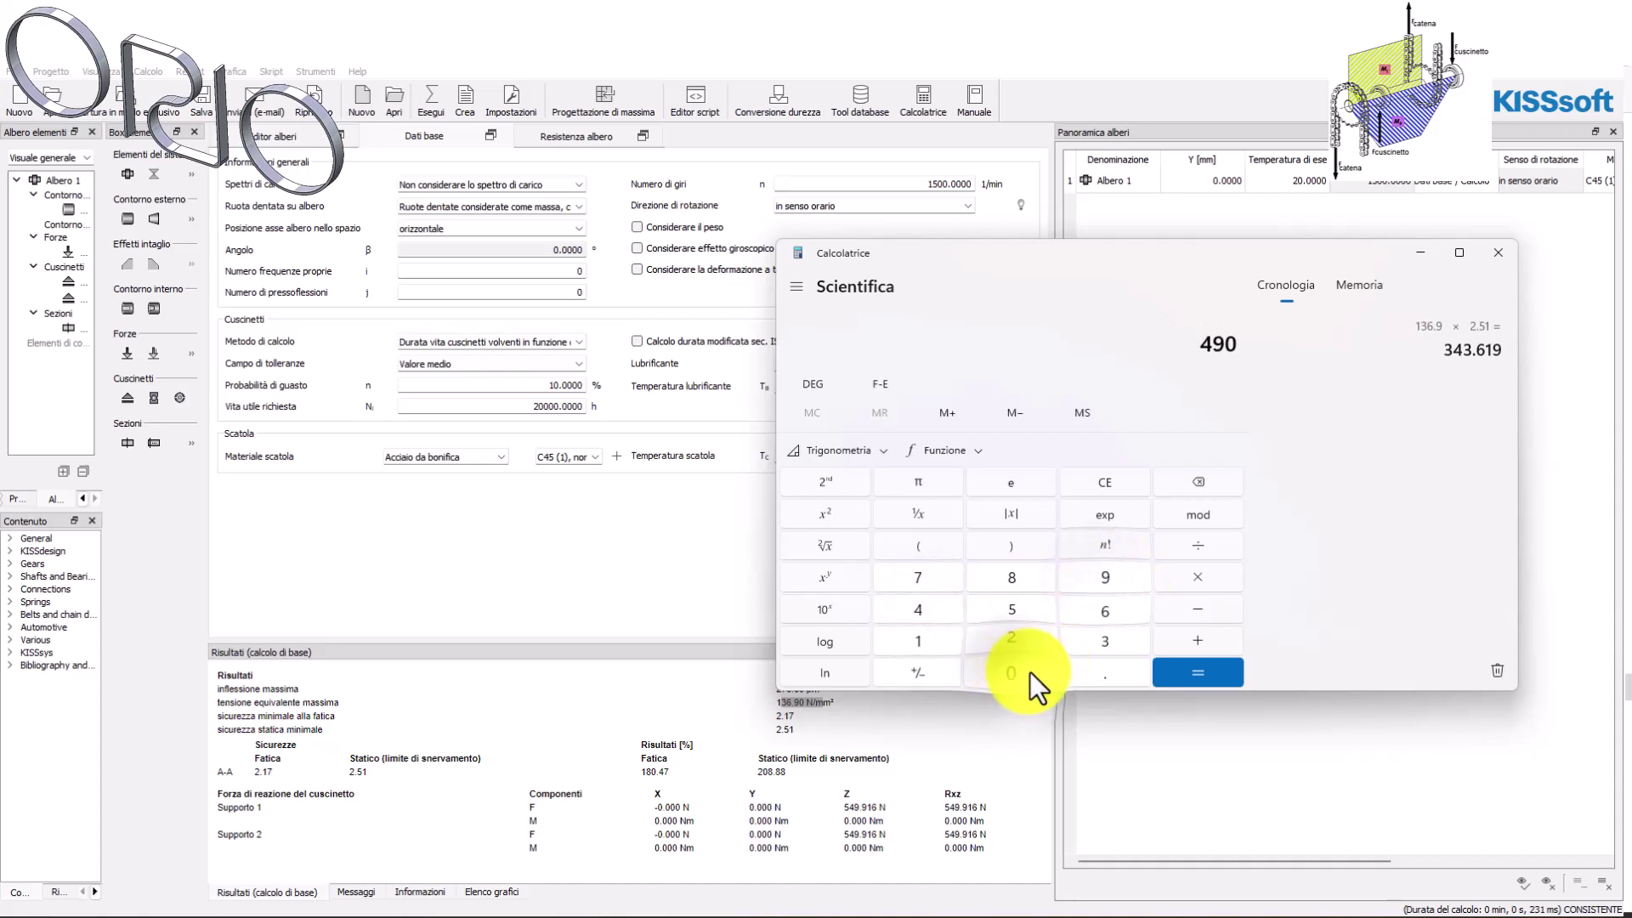
{"action": "left_click", "coordinate": [1204, 548]}
{"action": "left_click", "coordinate": [1078, 641]}
{"action": "left_click", "coordinate": [920, 607]}
{"action": "left_click", "coordinate": [1081, 646]}
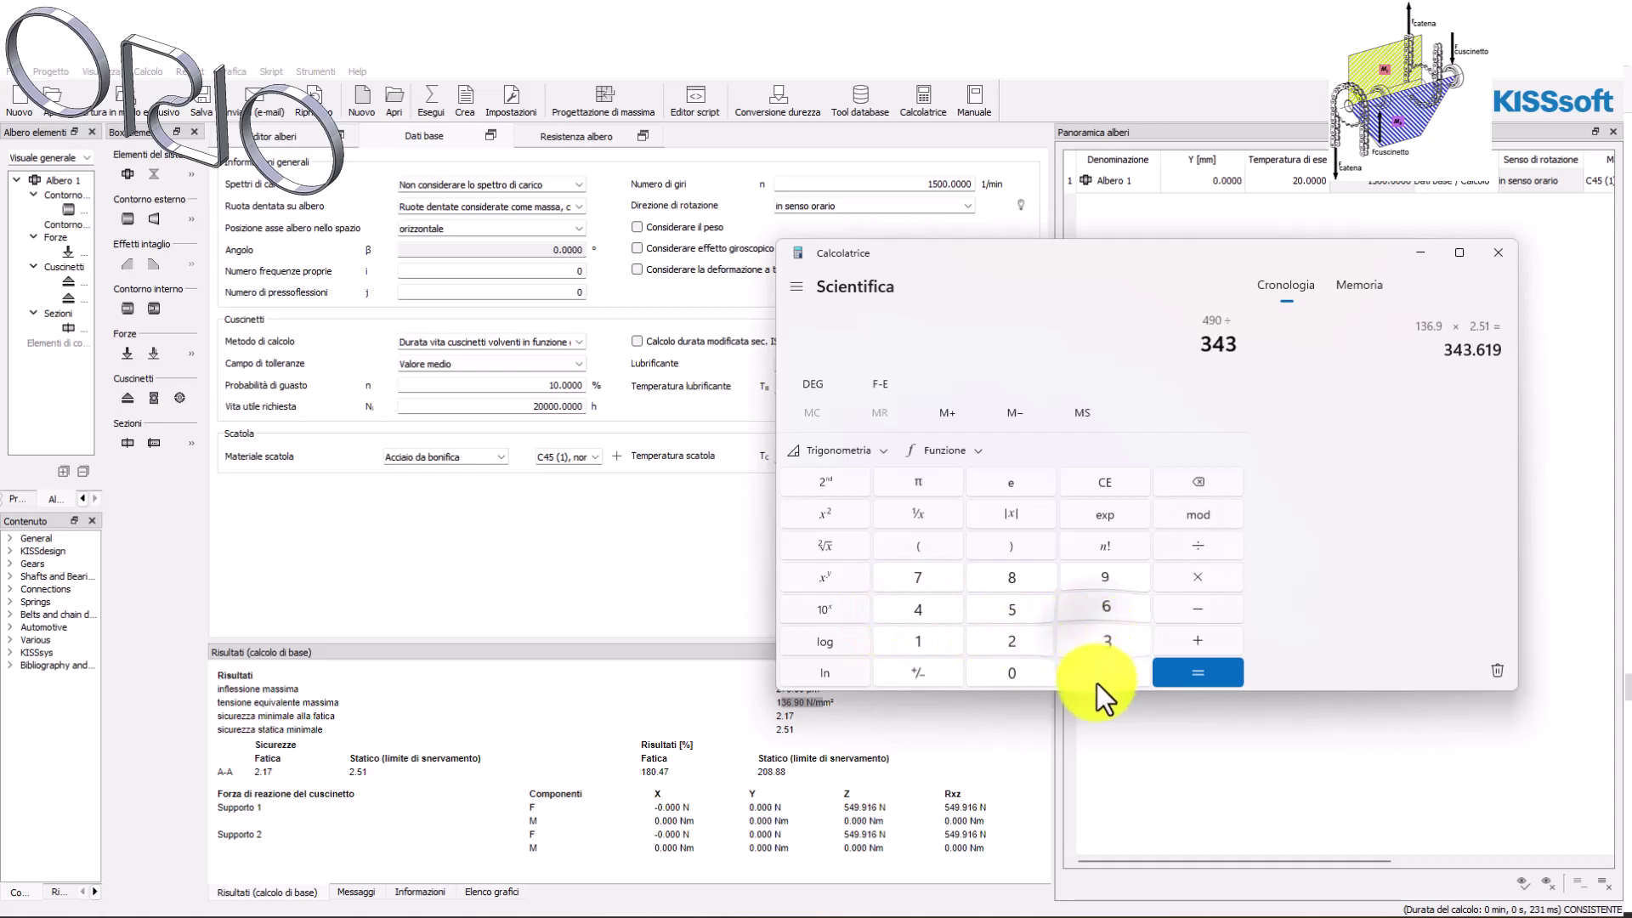
{"action": "left_click", "coordinate": [1095, 679]}
{"action": "left_click", "coordinate": [1092, 610]}
{"action": "left_click", "coordinate": [935, 644]}
{"action": "left_click", "coordinate": [1092, 576]}
{"action": "left_click", "coordinate": [1166, 667]}
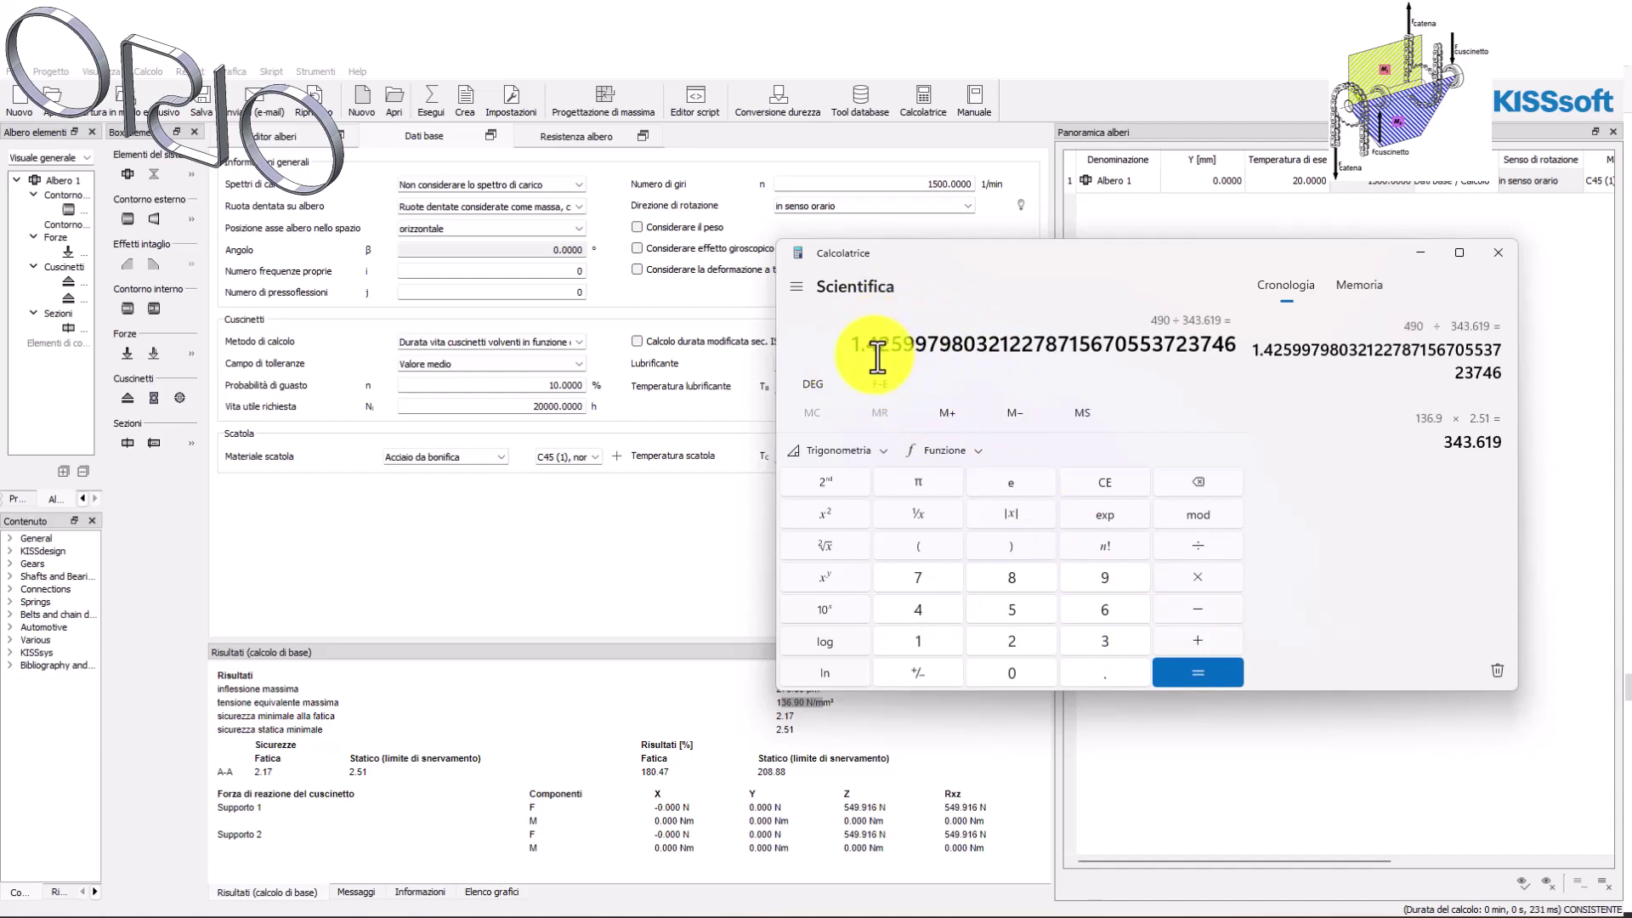
Divide the C45 tensile strength of 700 by 343.69 and close the Calculator.
{"action": "left_click", "coordinate": [937, 580]}
{"action": "left_click", "coordinate": [1019, 666]}
{"action": "left_click", "coordinate": [1022, 669]}
{"action": "left_click", "coordinate": [1191, 547]}
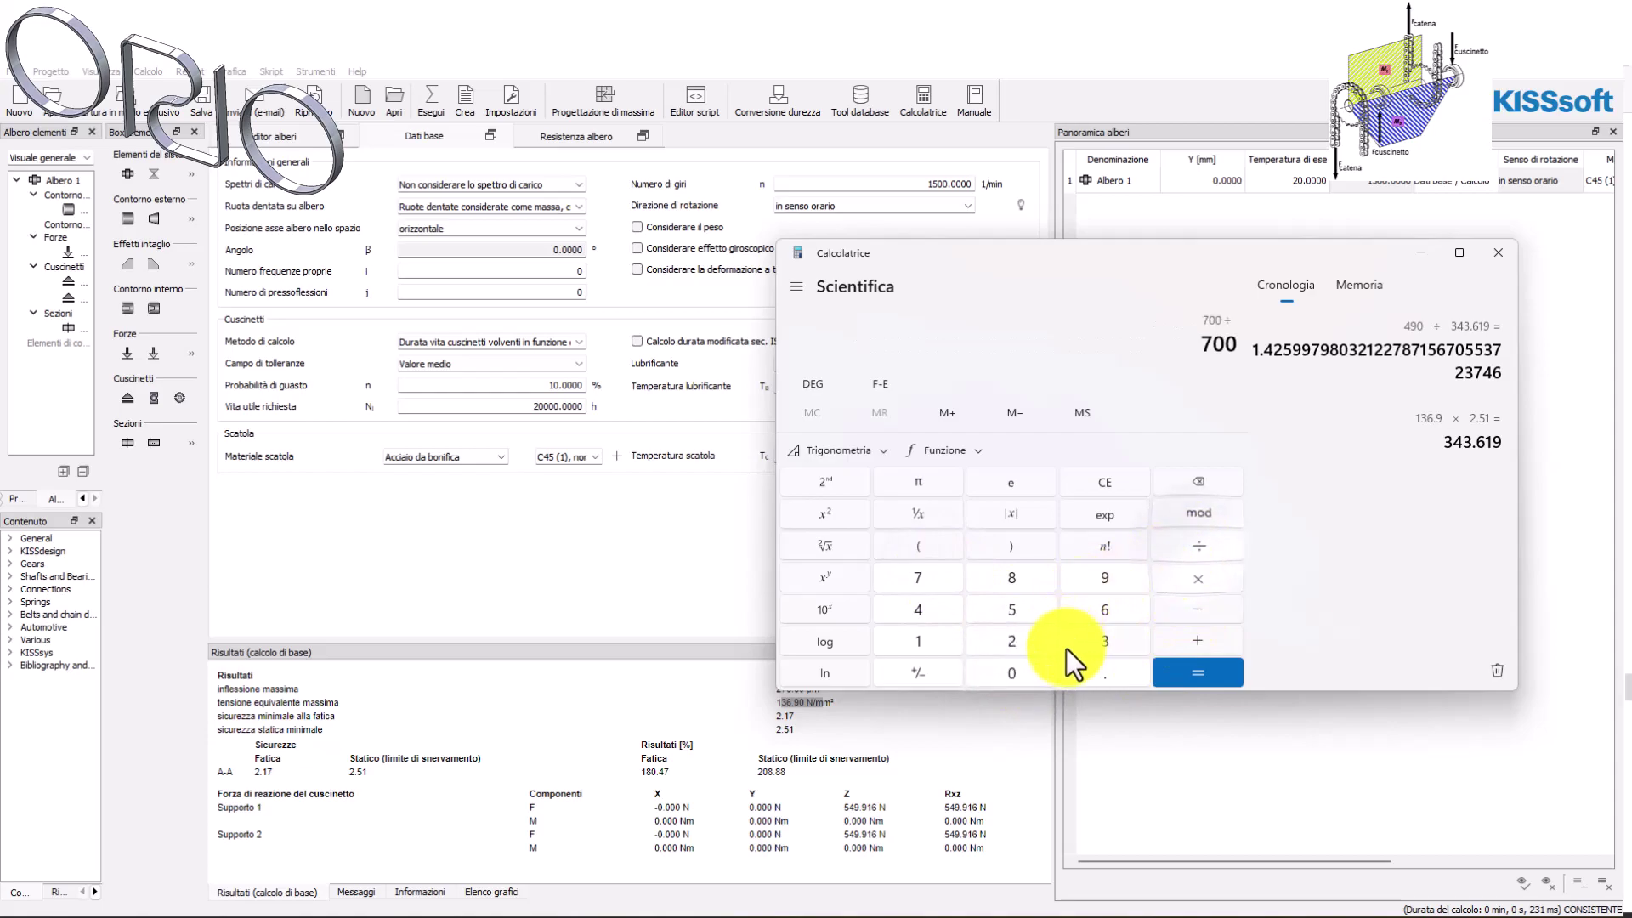
{"action": "left_click", "coordinate": [1090, 640]}
{"action": "left_click", "coordinate": [918, 608]}
{"action": "left_click", "coordinate": [1093, 642]}
{"action": "left_click", "coordinate": [1091, 671]}
{"action": "left_click", "coordinate": [1102, 607]}
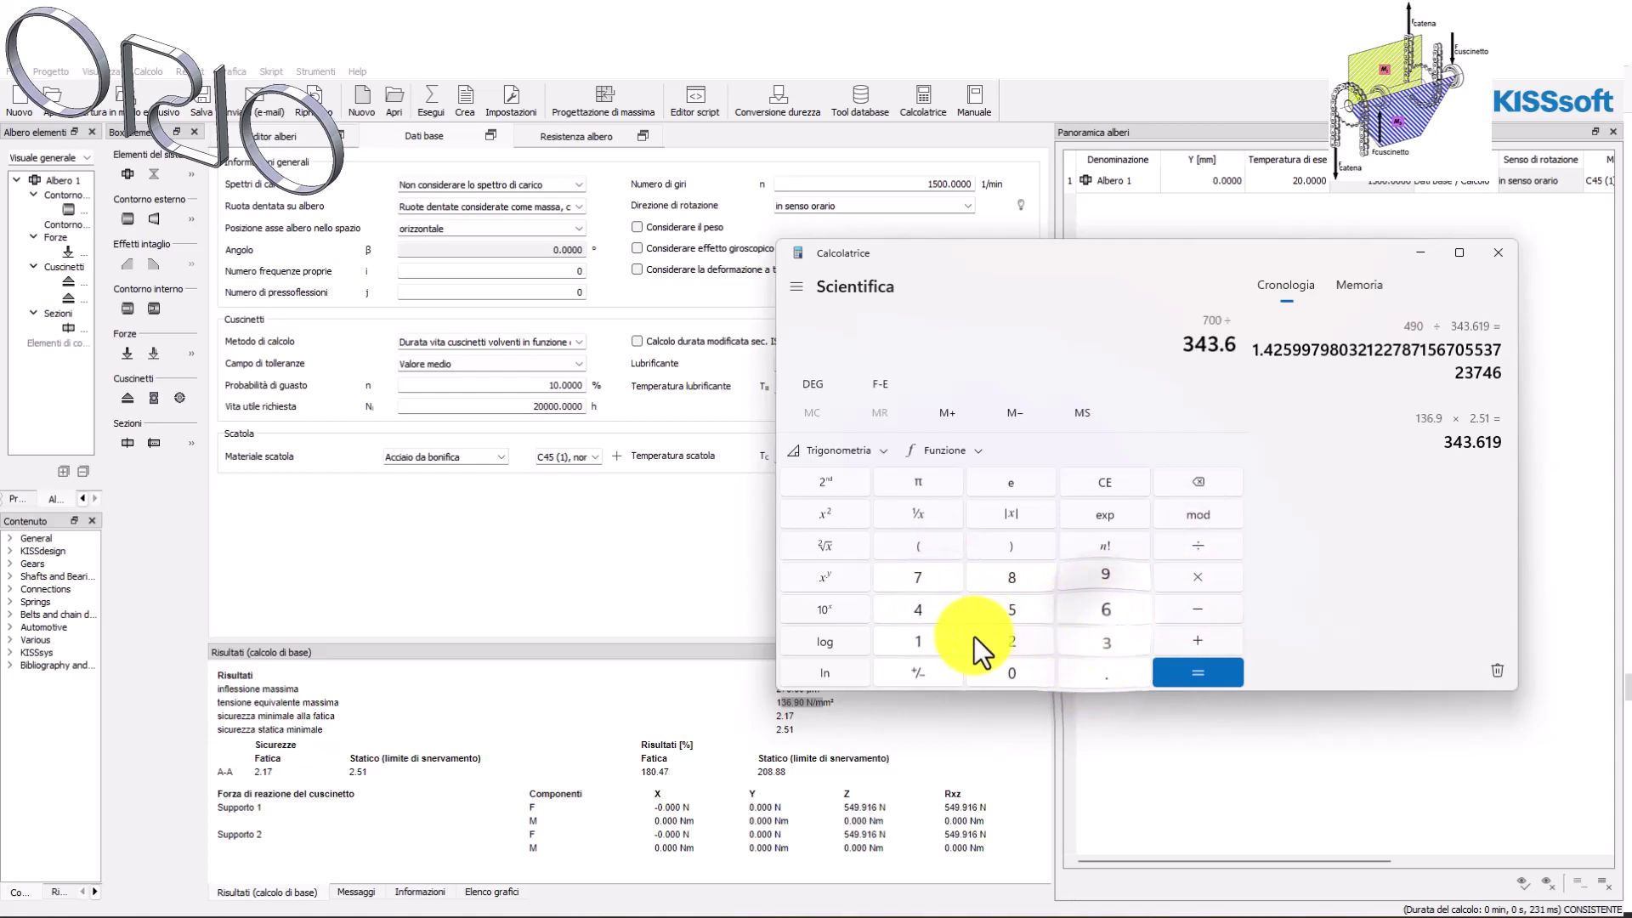
{"action": "left_click", "coordinate": [1101, 578]}
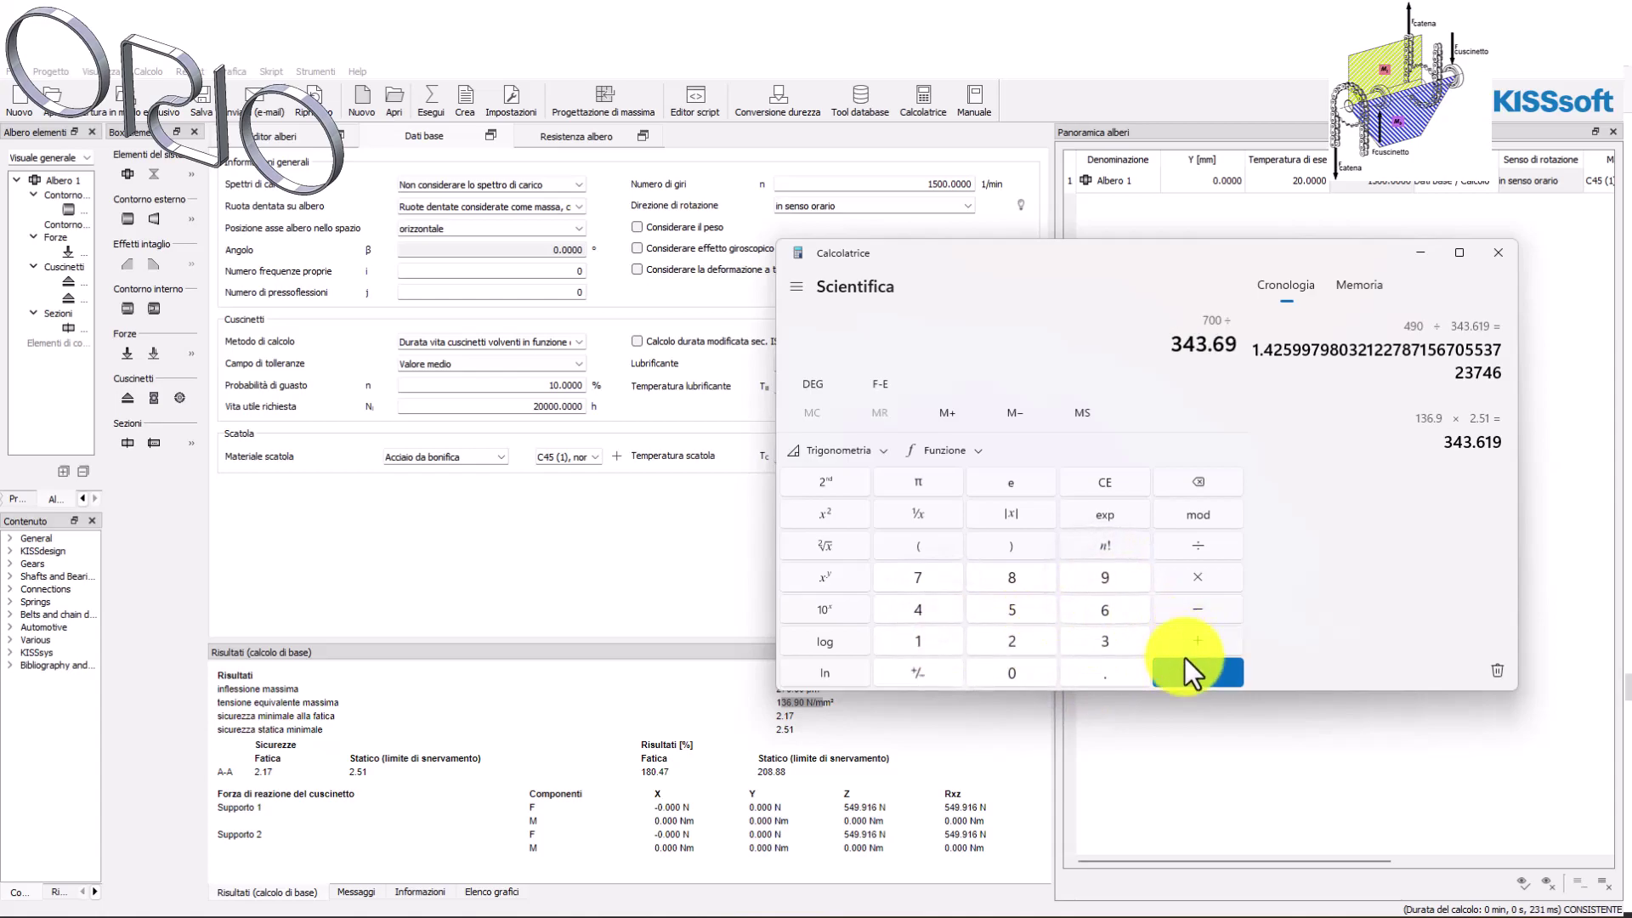
{"action": "left_click", "coordinate": [1191, 669]}
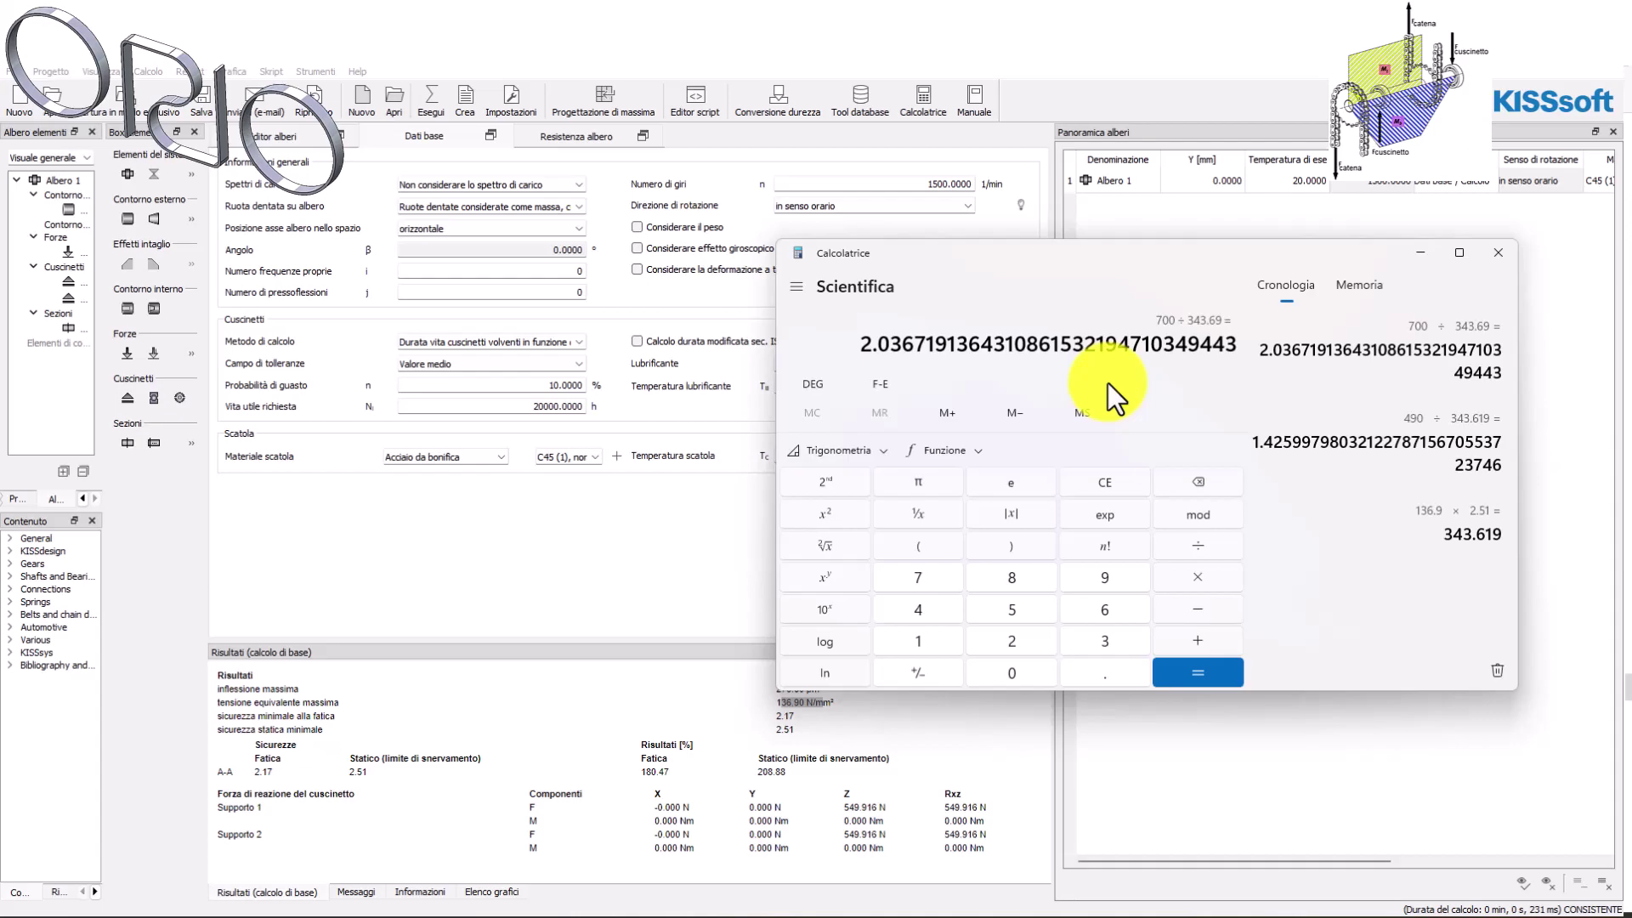
{"action": "key", "text": "alt+F4"}
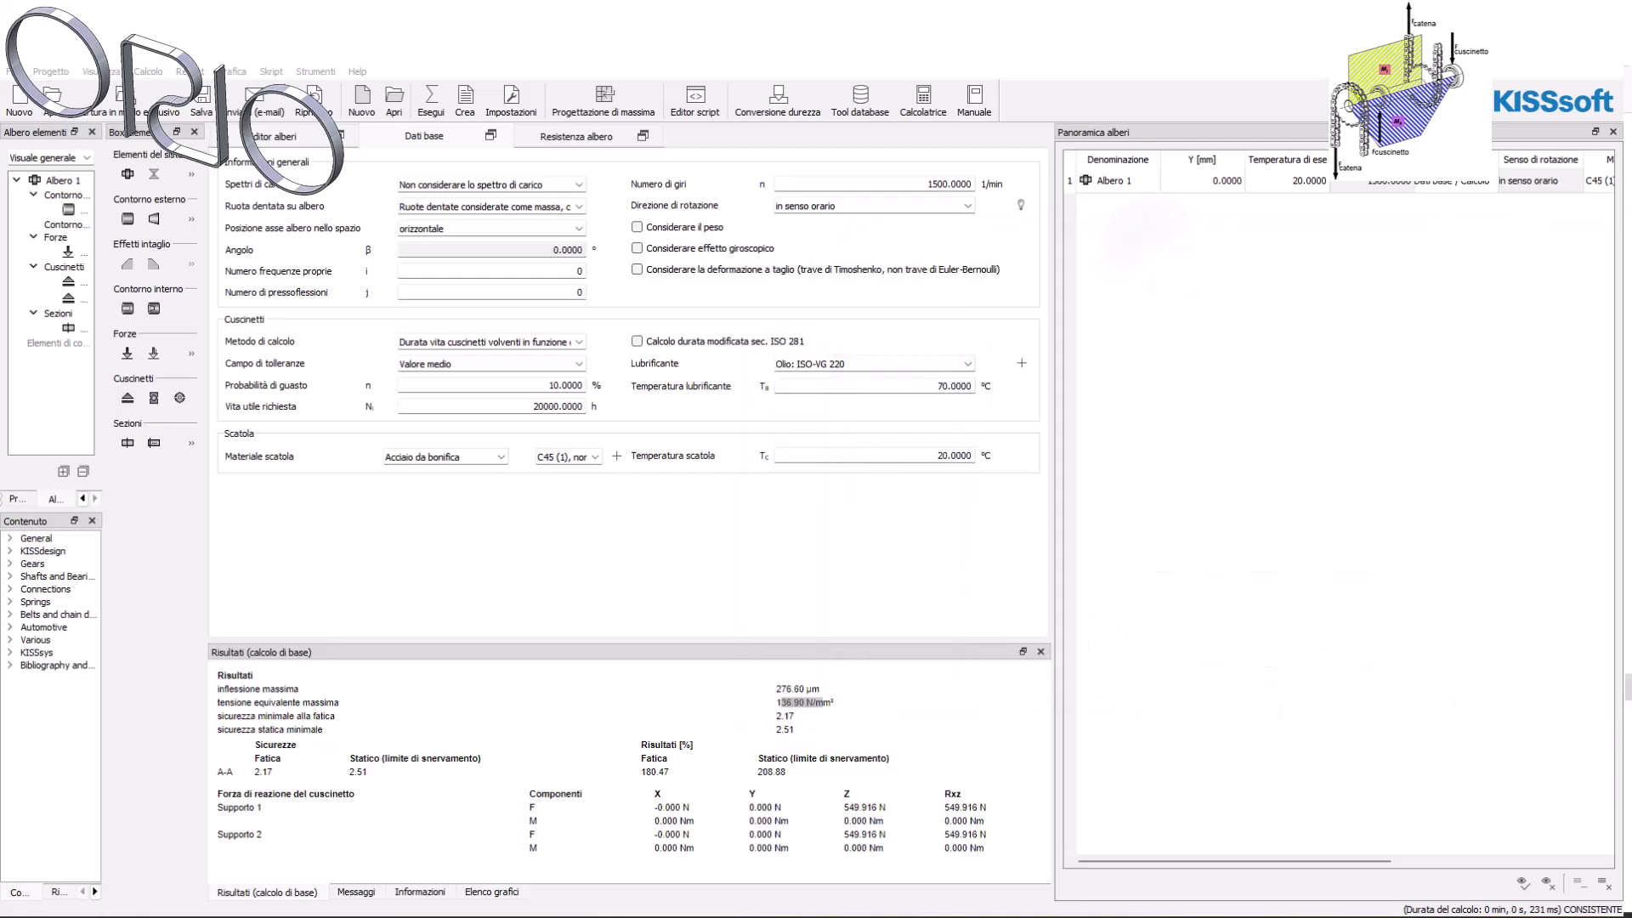
Set the shaft strength's static load factors for tension/compression, bending, torsion and shear force to 1 and rerun the calculation.
{"action": "left_click", "coordinate": [591, 137]}
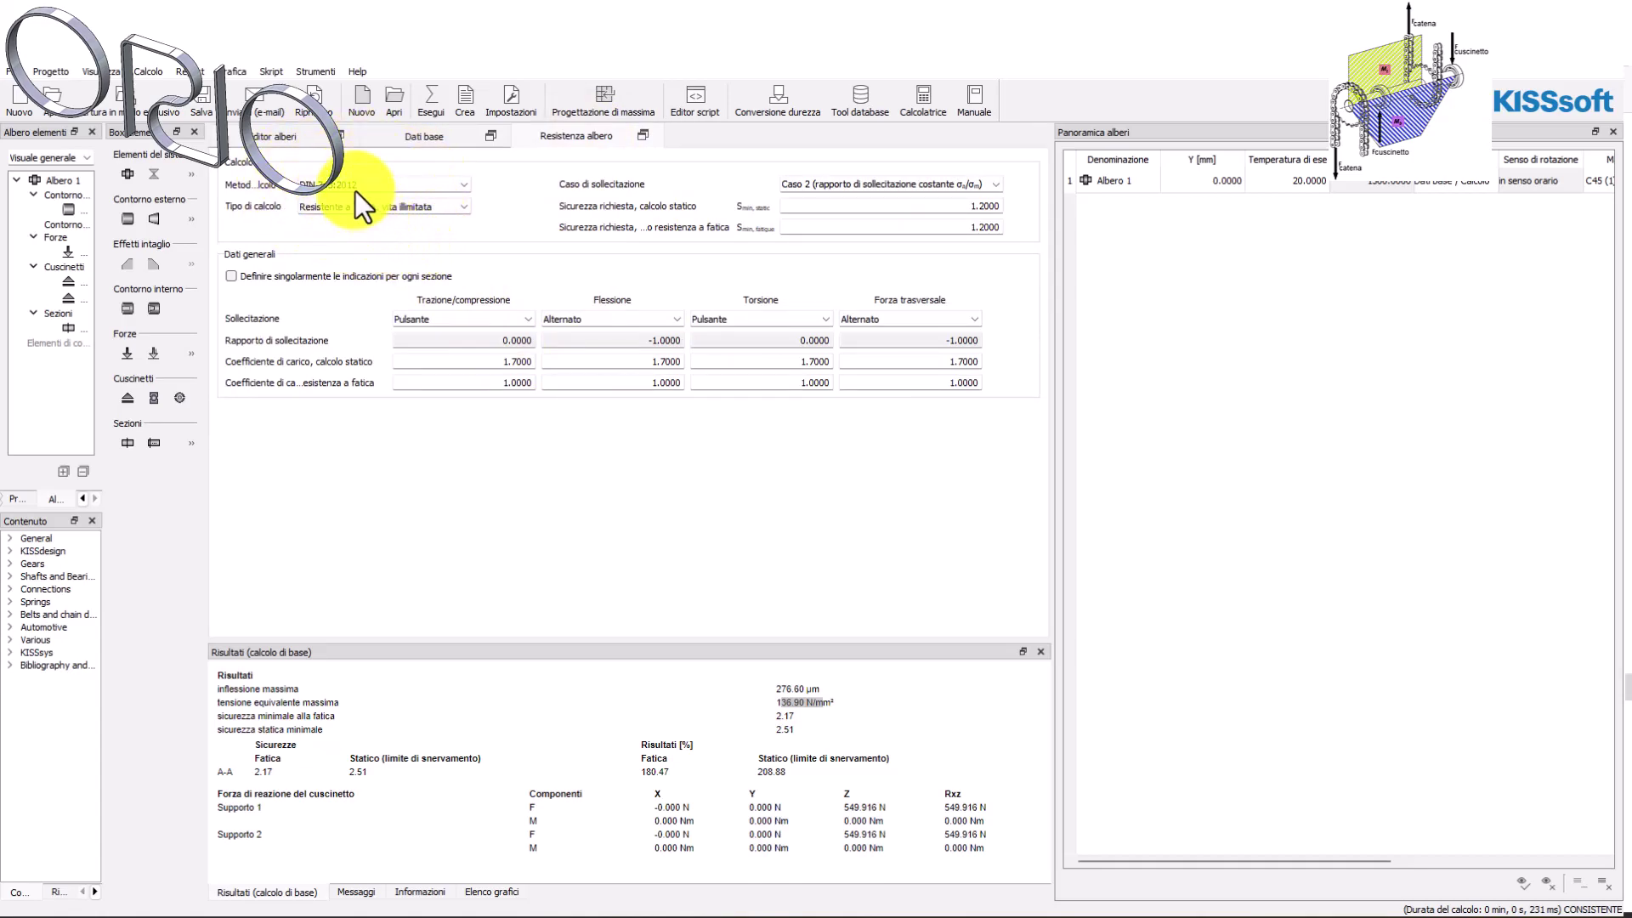
{"action": "left_click", "coordinate": [515, 369]}
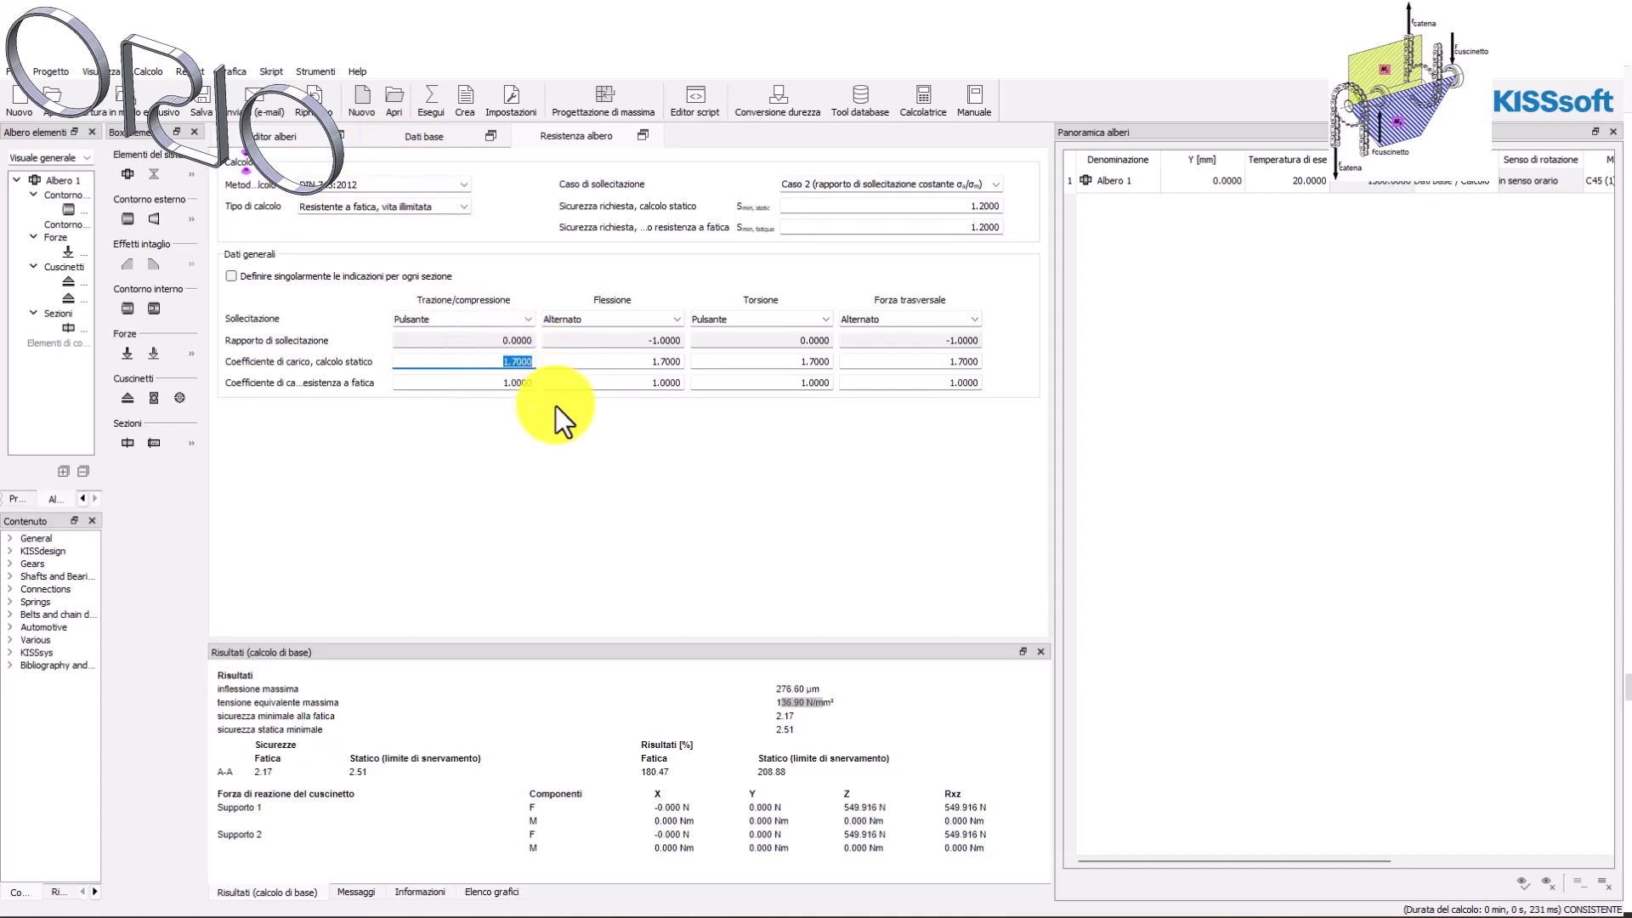
{"action": "type", "text": "1"}
{"action": "left_click", "coordinate": [653, 361]}
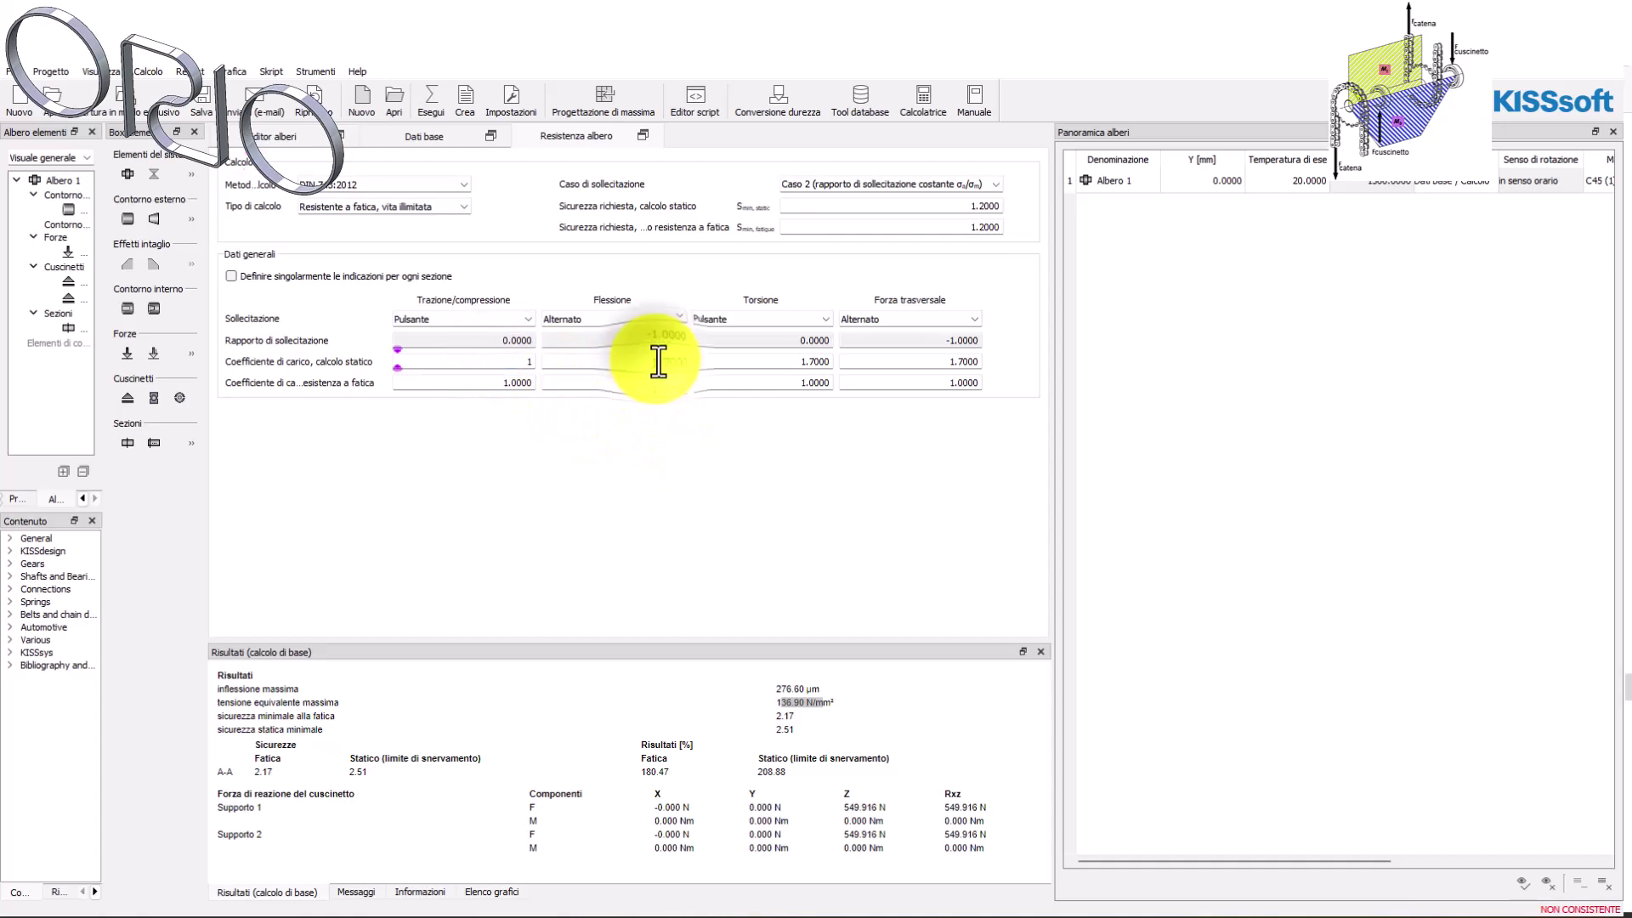
{"action": "type", "text": "1"}
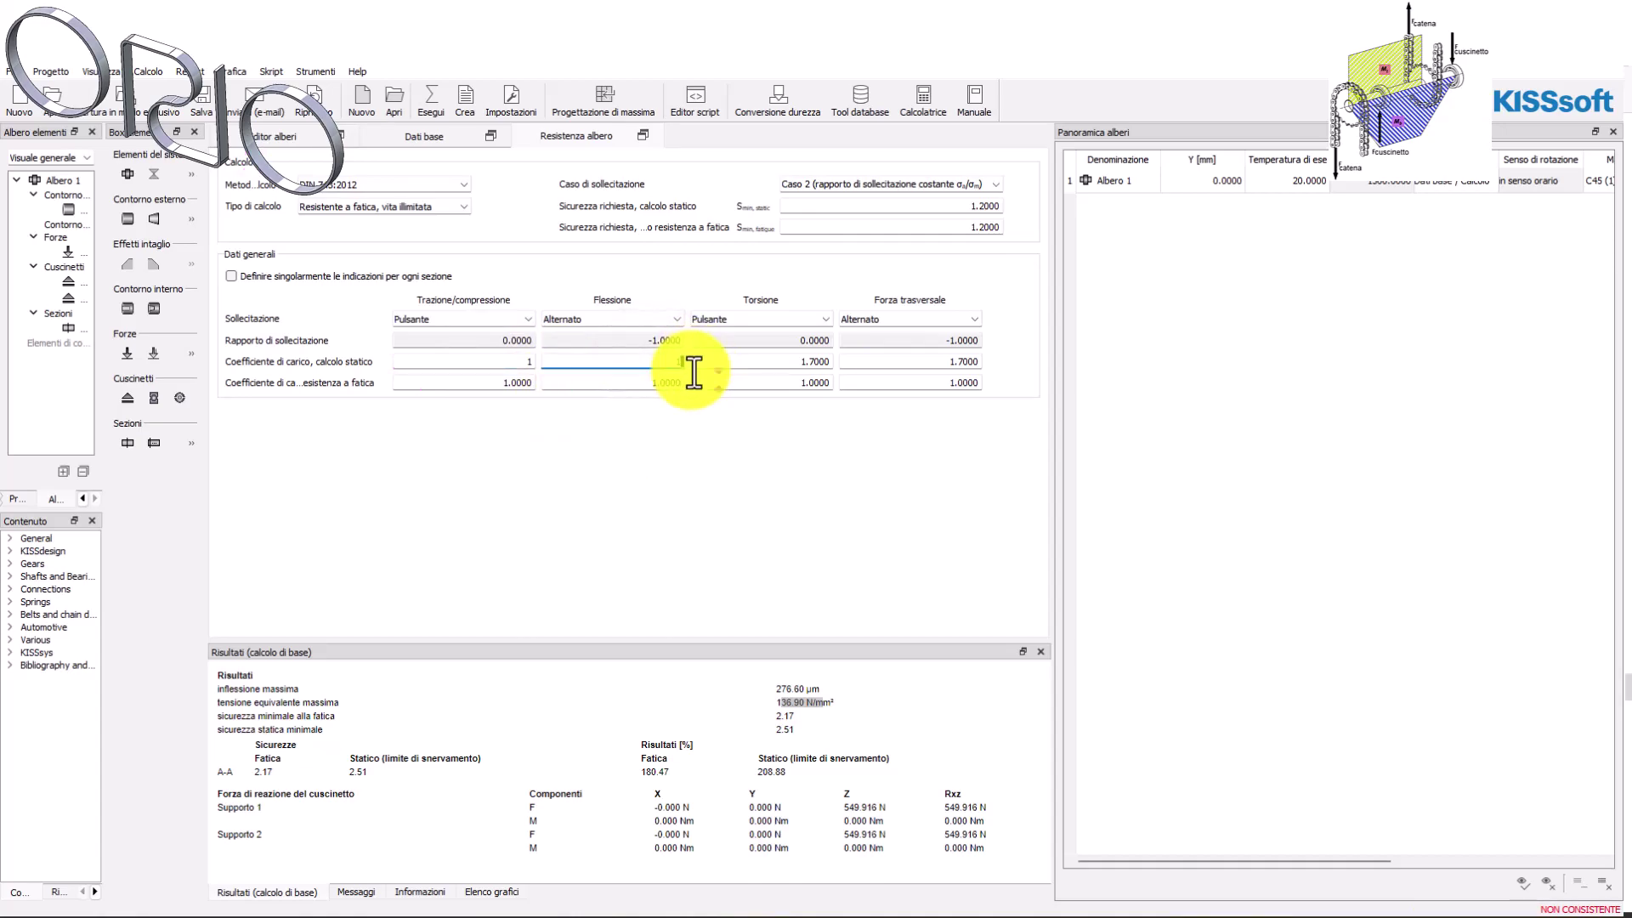
{"action": "left_click_drag", "start_coordinate": [807, 363], "coordinate": [876, 376]}
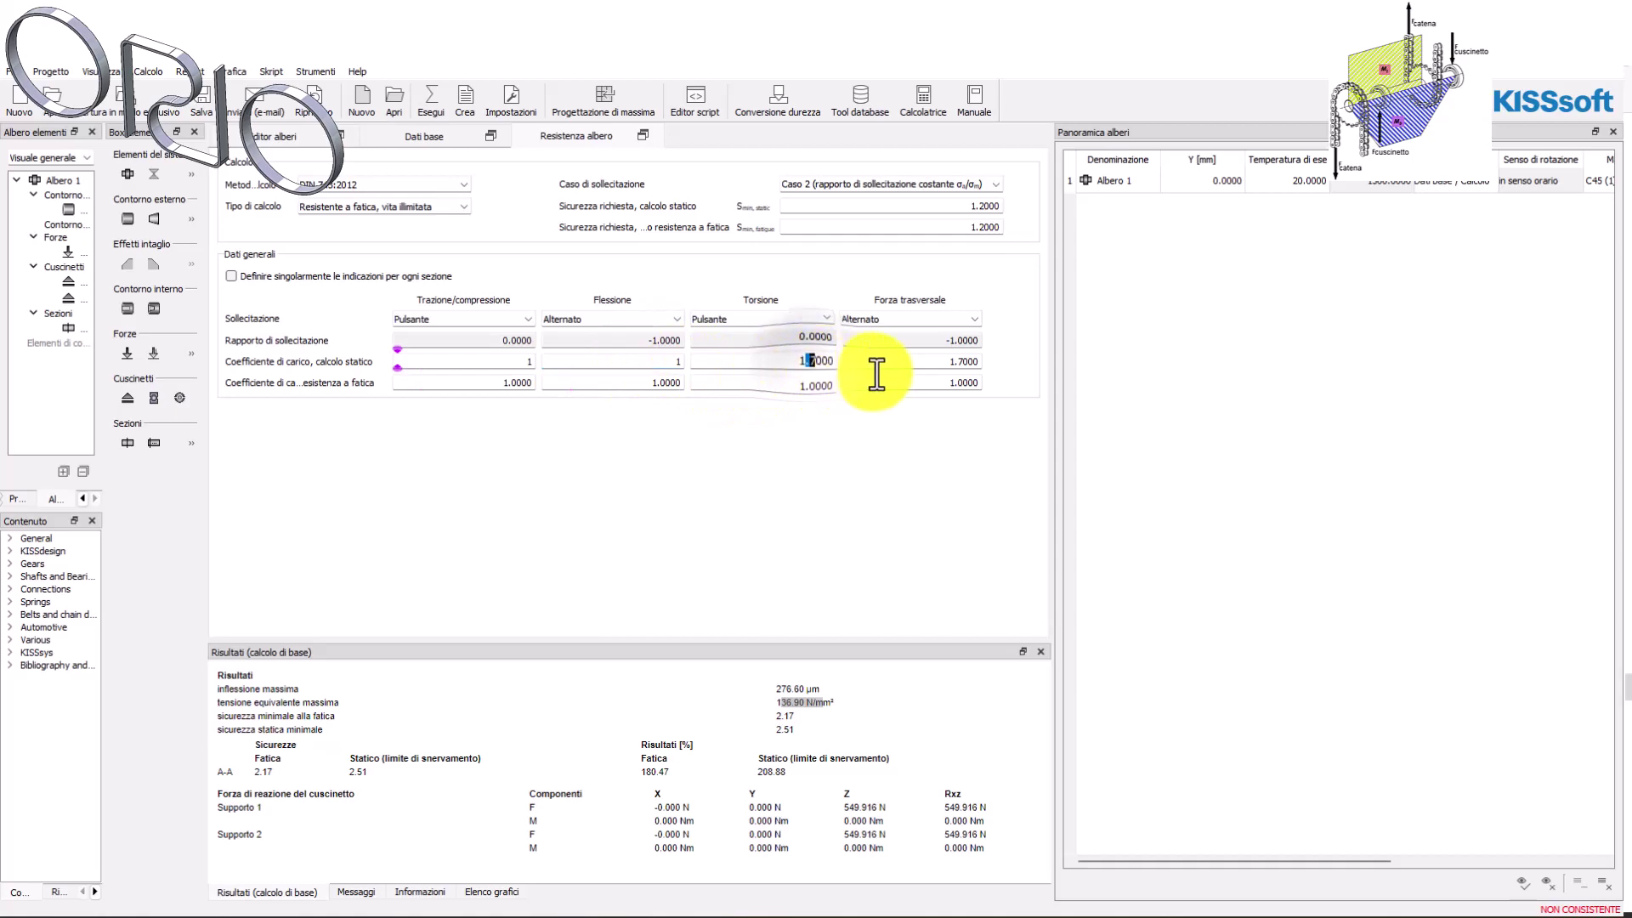
{"action": "key", "text": "BackSpace"}
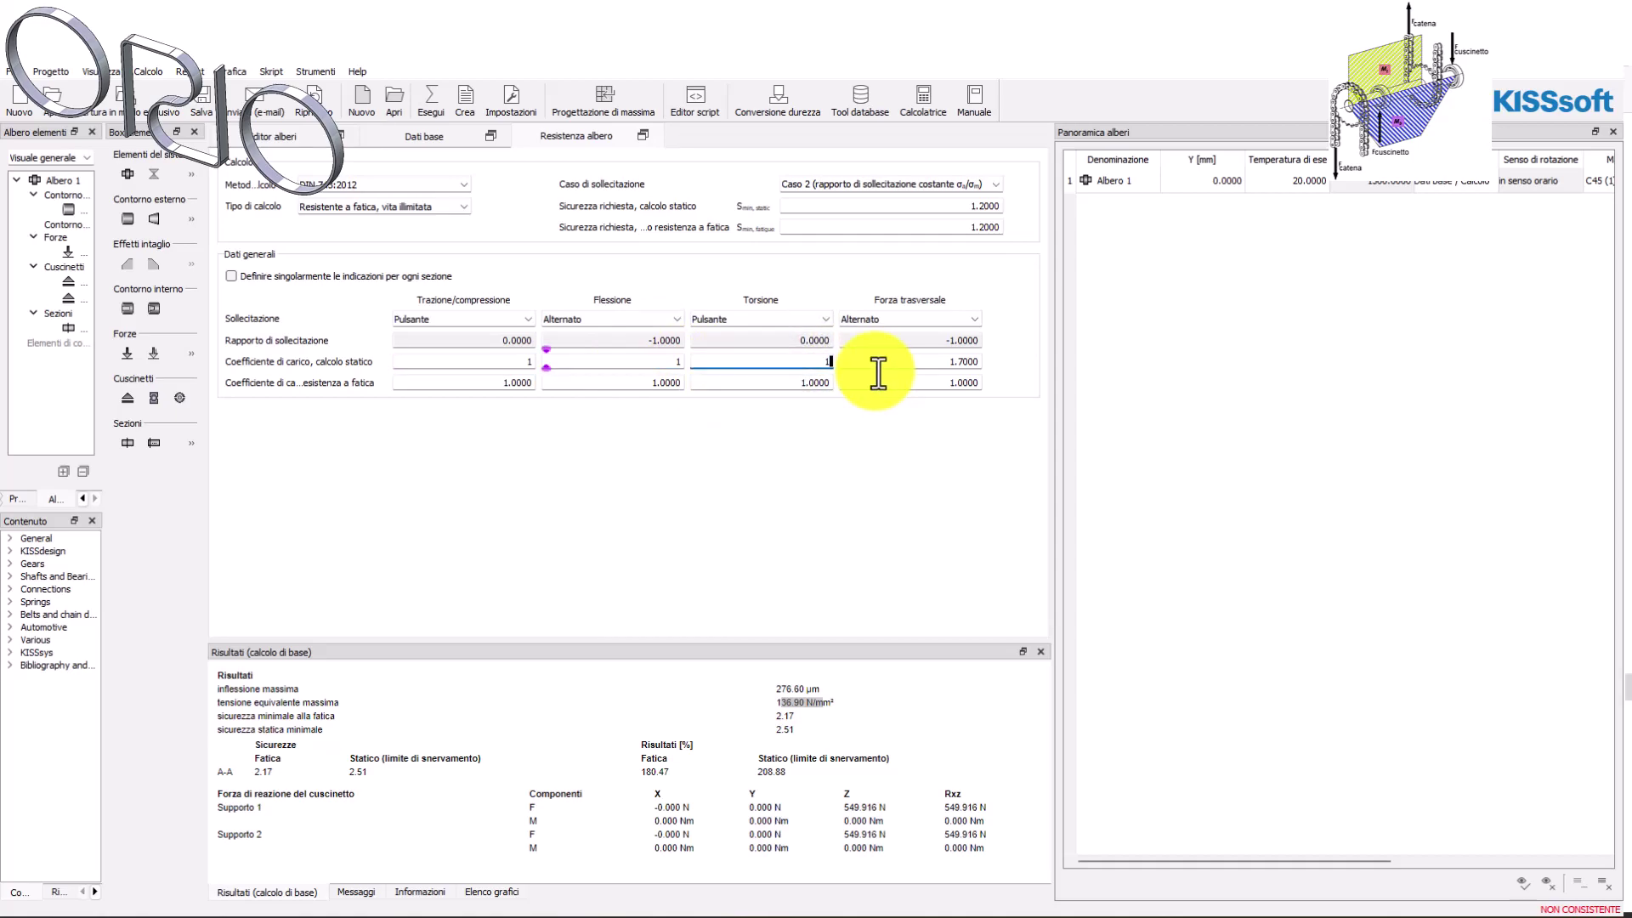
{"action": "left_click_drag", "start_coordinate": [953, 363], "coordinate": [1009, 368]}
{"action": "key", "text": "BackSpace"}
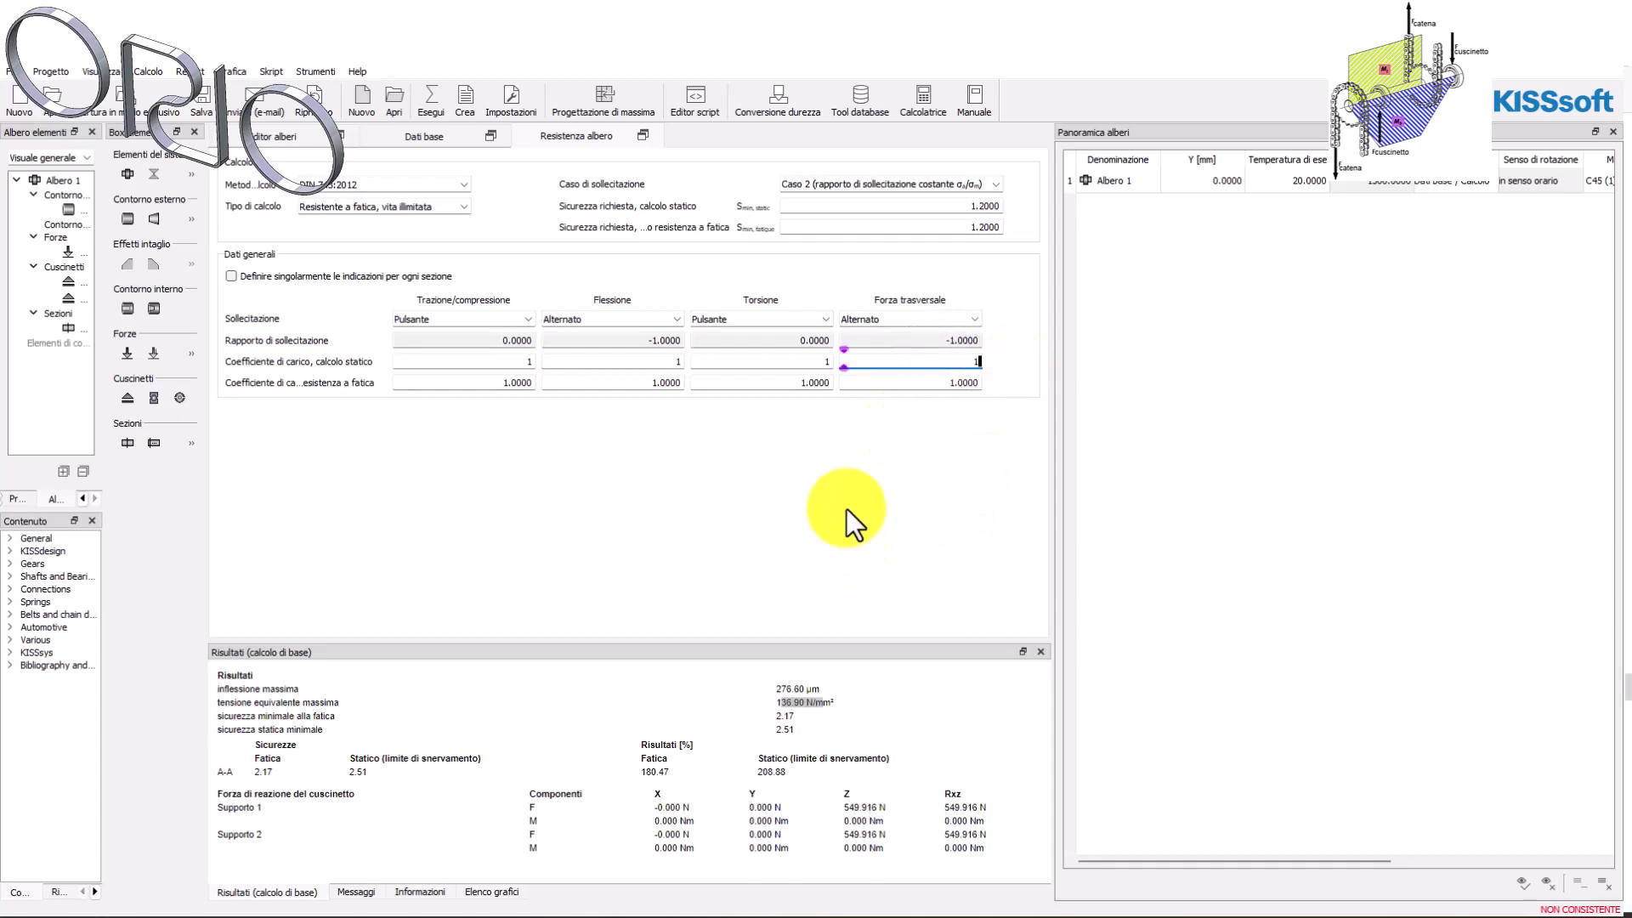
{"action": "left_click", "coordinate": [849, 501]}
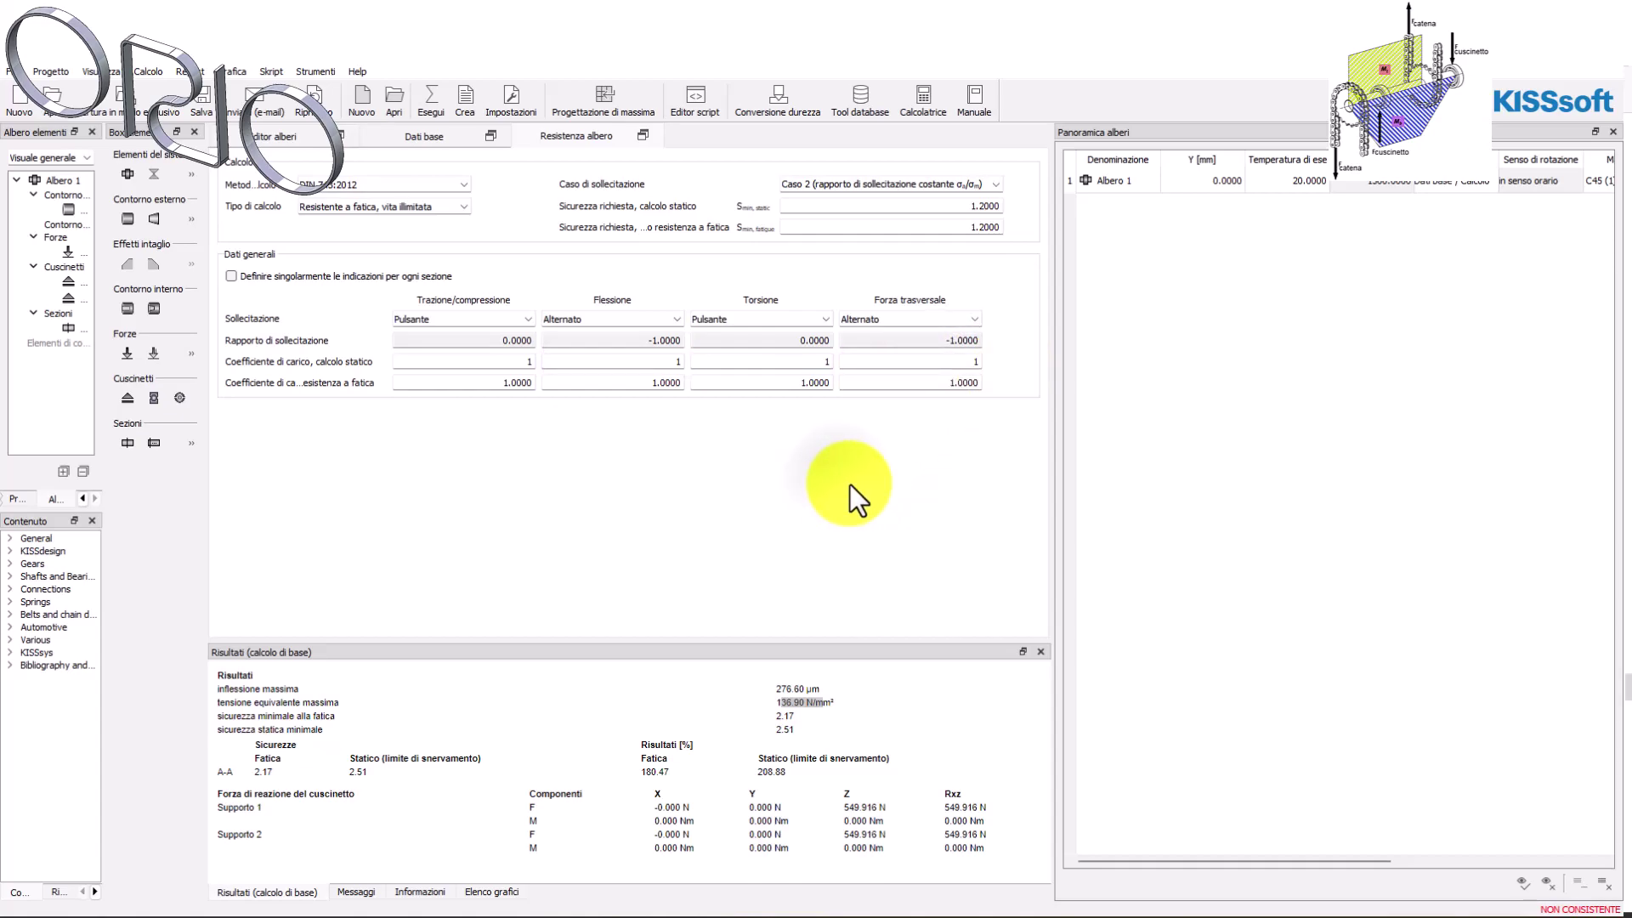
{"action": "left_click", "coordinate": [437, 99]}
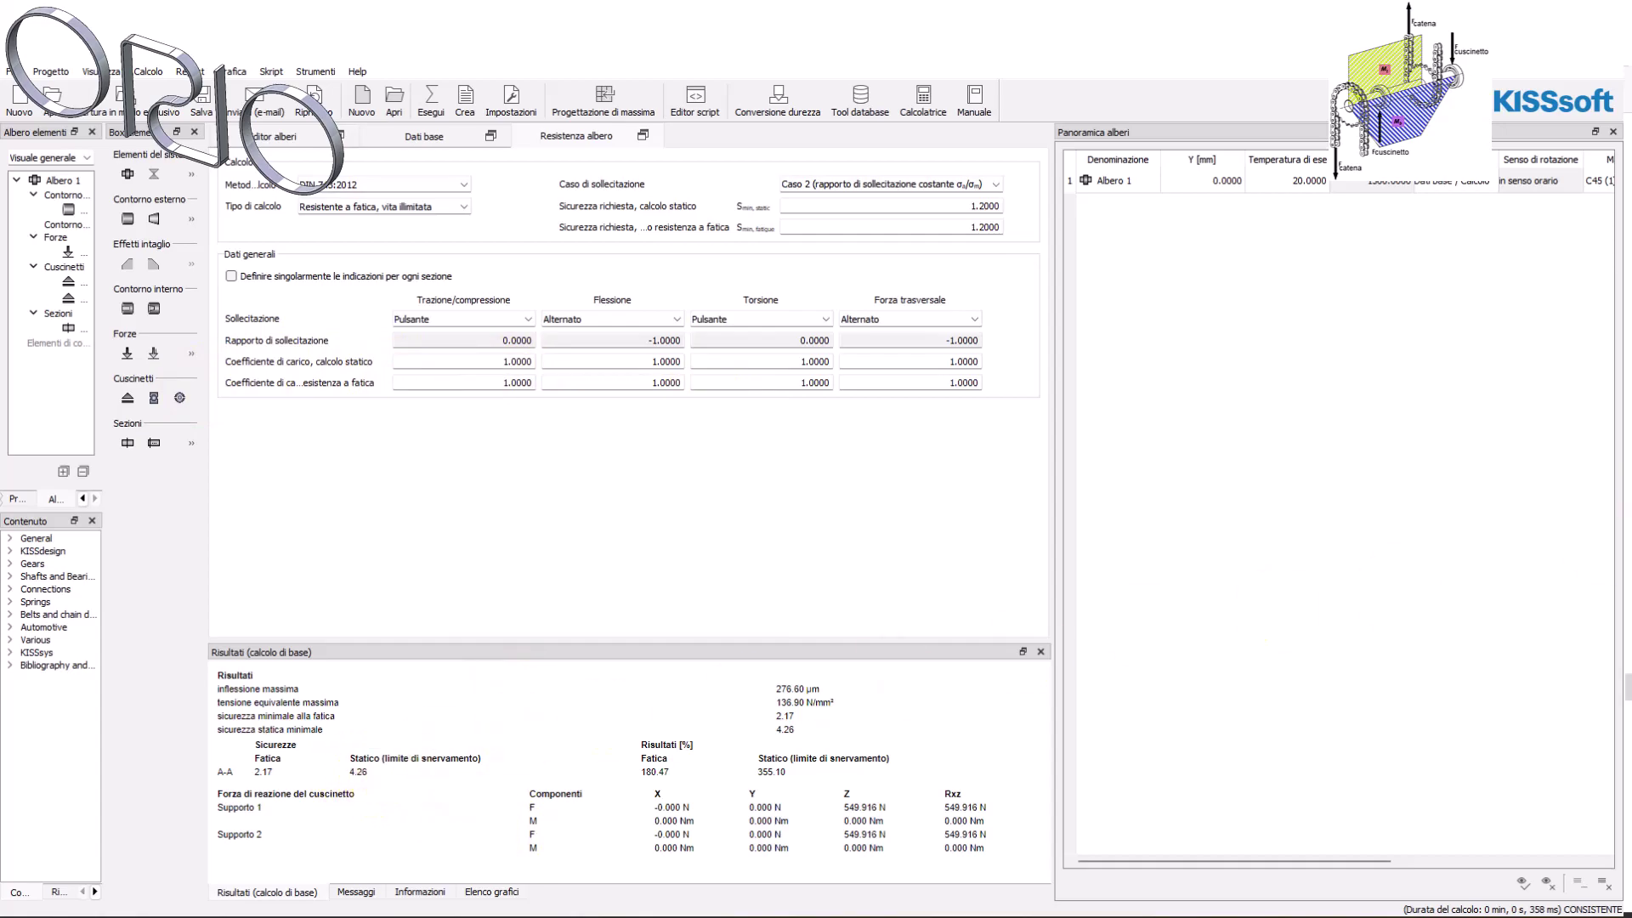
Switch to the Windows Calculator and multiply the maximum equivalent stress of 136.90 by the static safety of 4.26.
{"action": "left_click_drag", "start_coordinate": [1631, 323], "coordinate": [910, 243]}
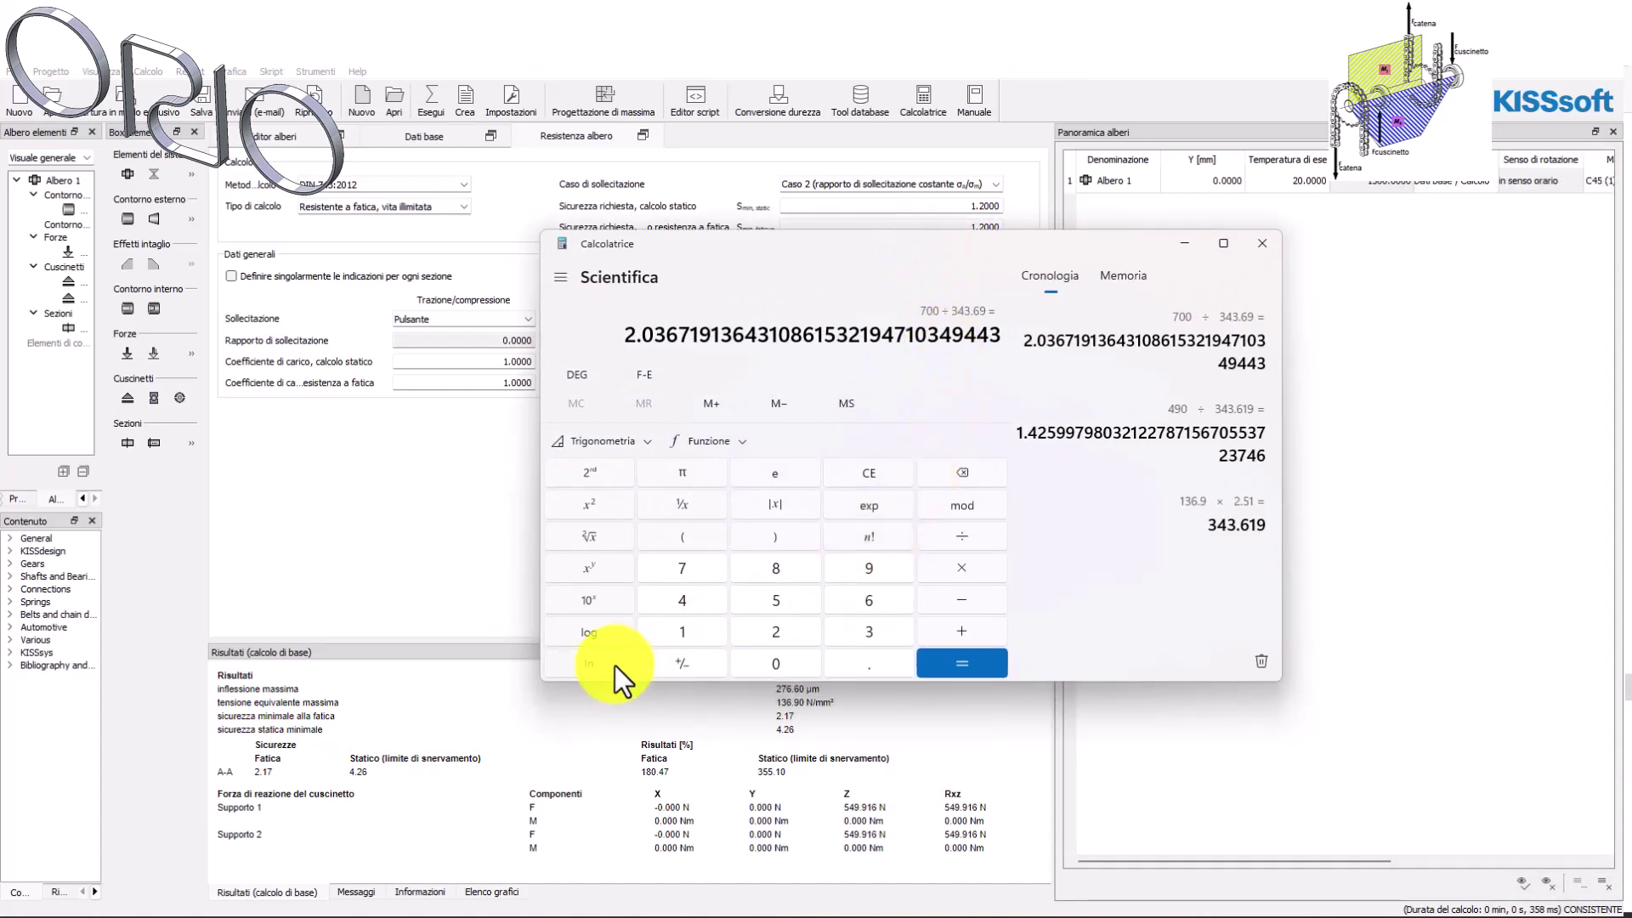
{"action": "left_click", "coordinate": [696, 635]}
{"action": "left_click", "coordinate": [853, 638]}
{"action": "left_click", "coordinate": [863, 607]}
{"action": "left_click", "coordinate": [871, 663]}
{"action": "left_click", "coordinate": [865, 579]}
{"action": "left_click", "coordinate": [807, 665]}
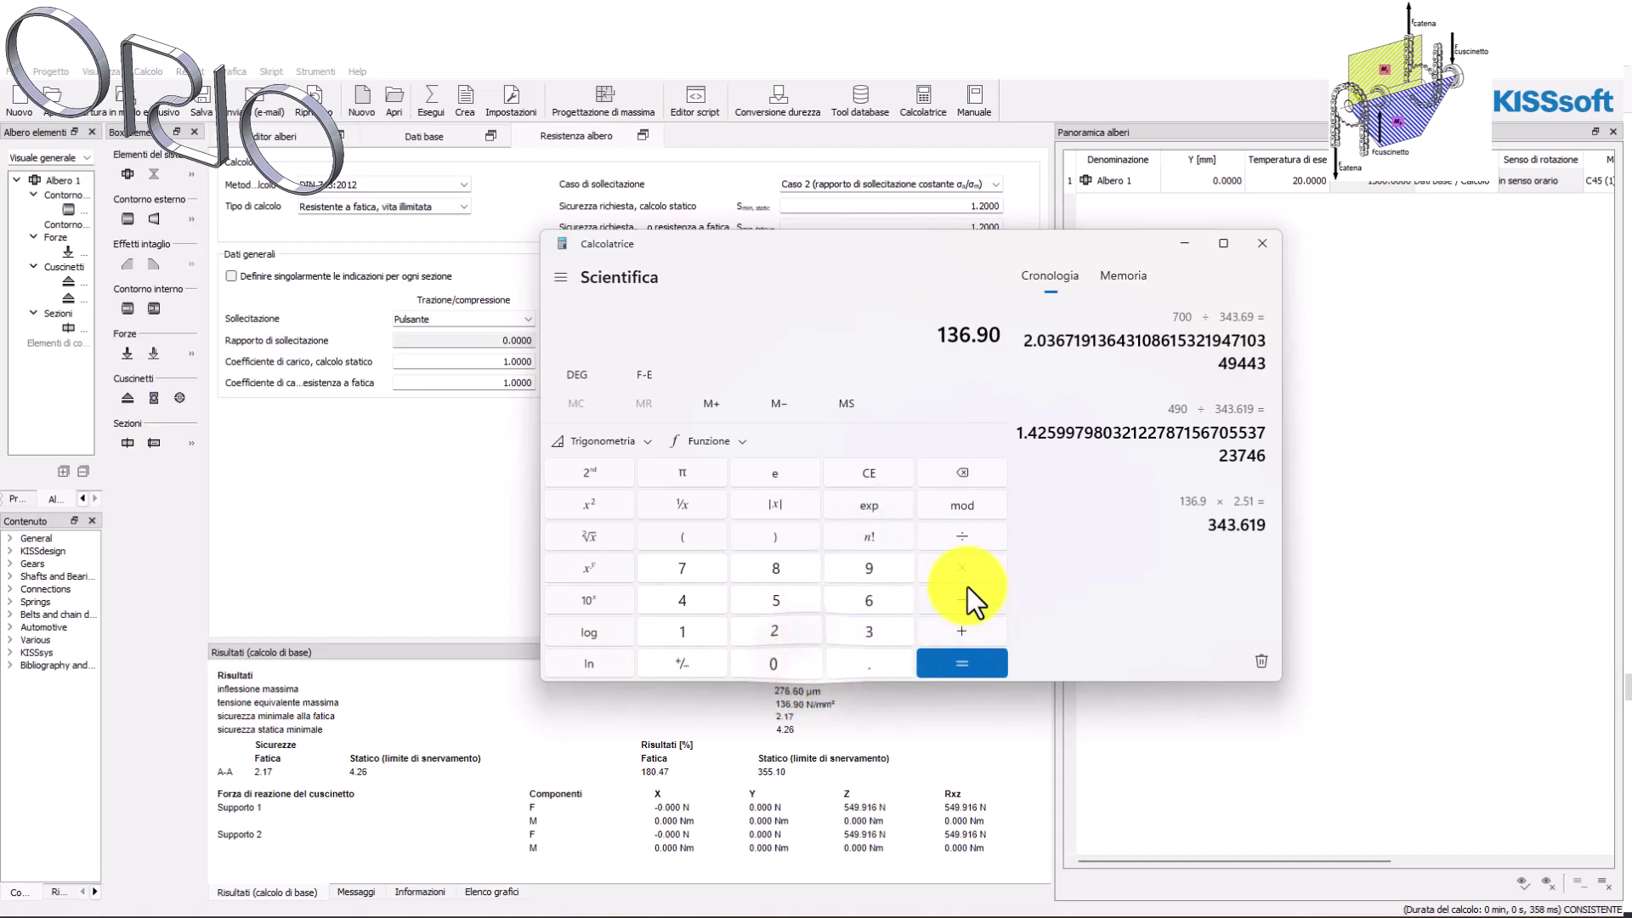
{"action": "left_click", "coordinate": [955, 569]}
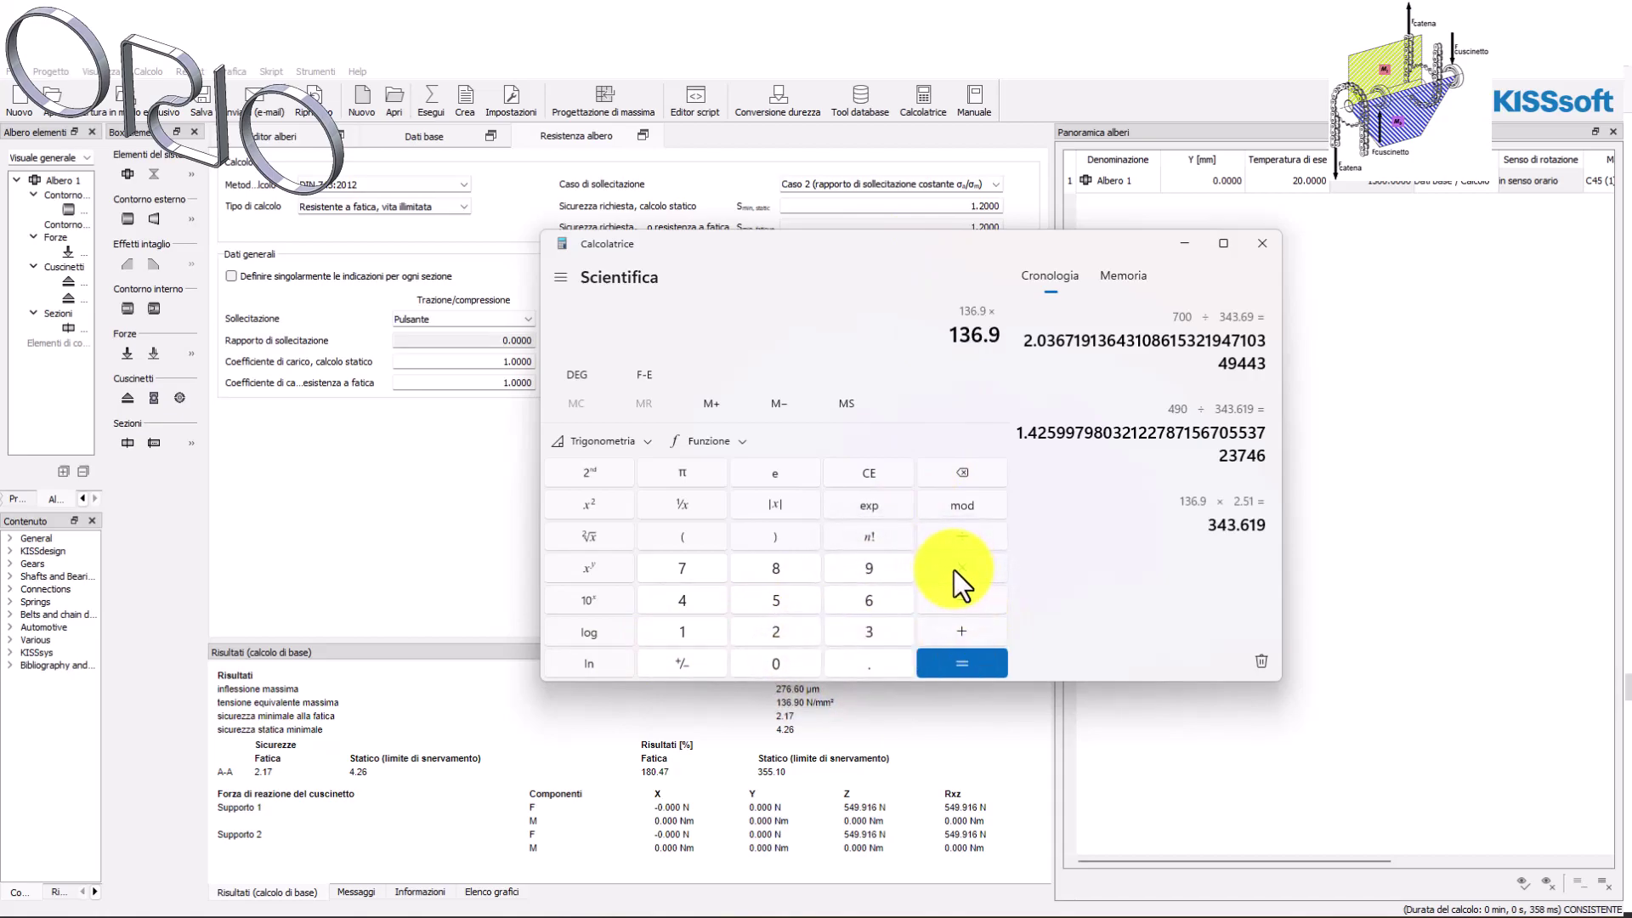
{"action": "left_click", "coordinate": [685, 602]}
{"action": "left_click", "coordinate": [861, 660]}
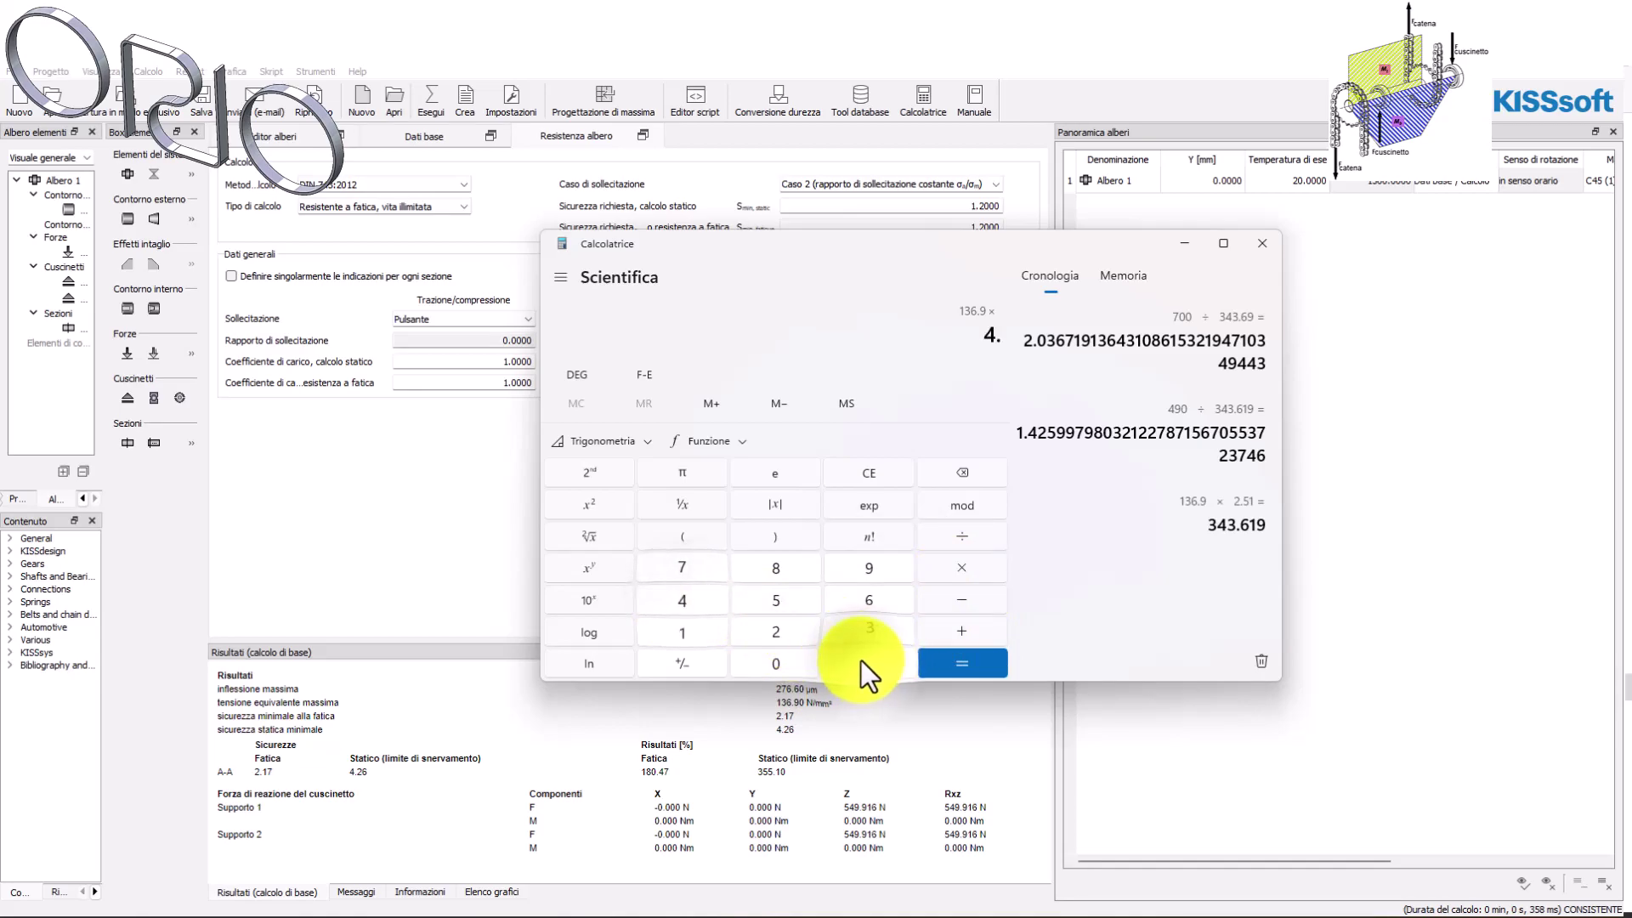
{"action": "left_click", "coordinate": [795, 634]}
{"action": "left_click", "coordinate": [858, 608]}
{"action": "left_click", "coordinate": [946, 656]}
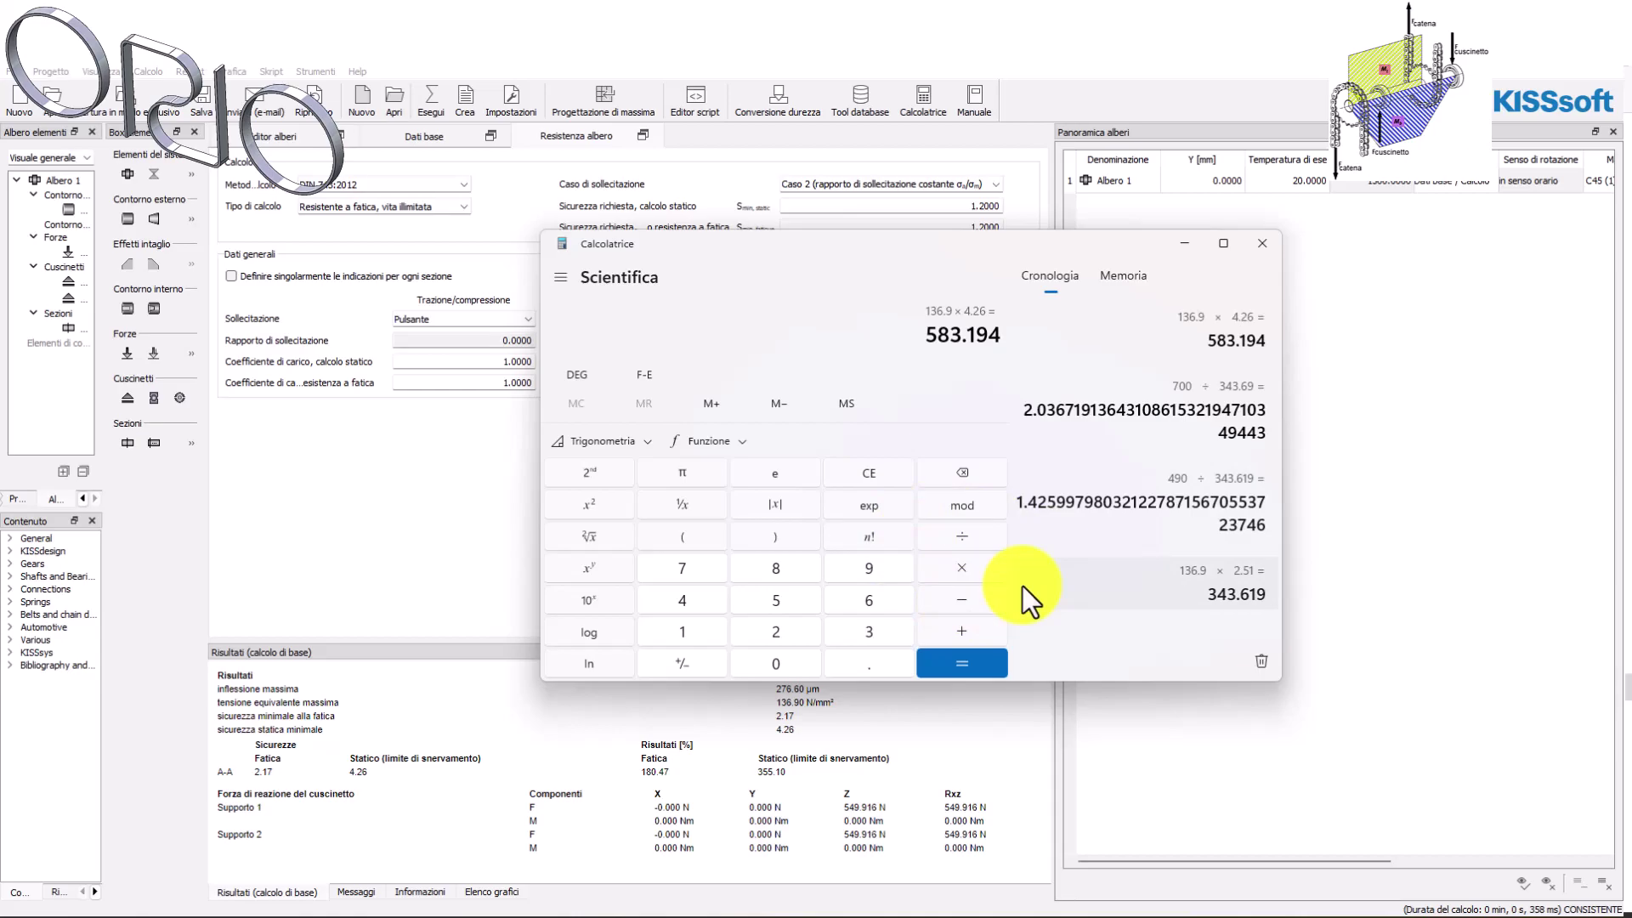
{"action": "left_click", "coordinate": [1061, 564]}
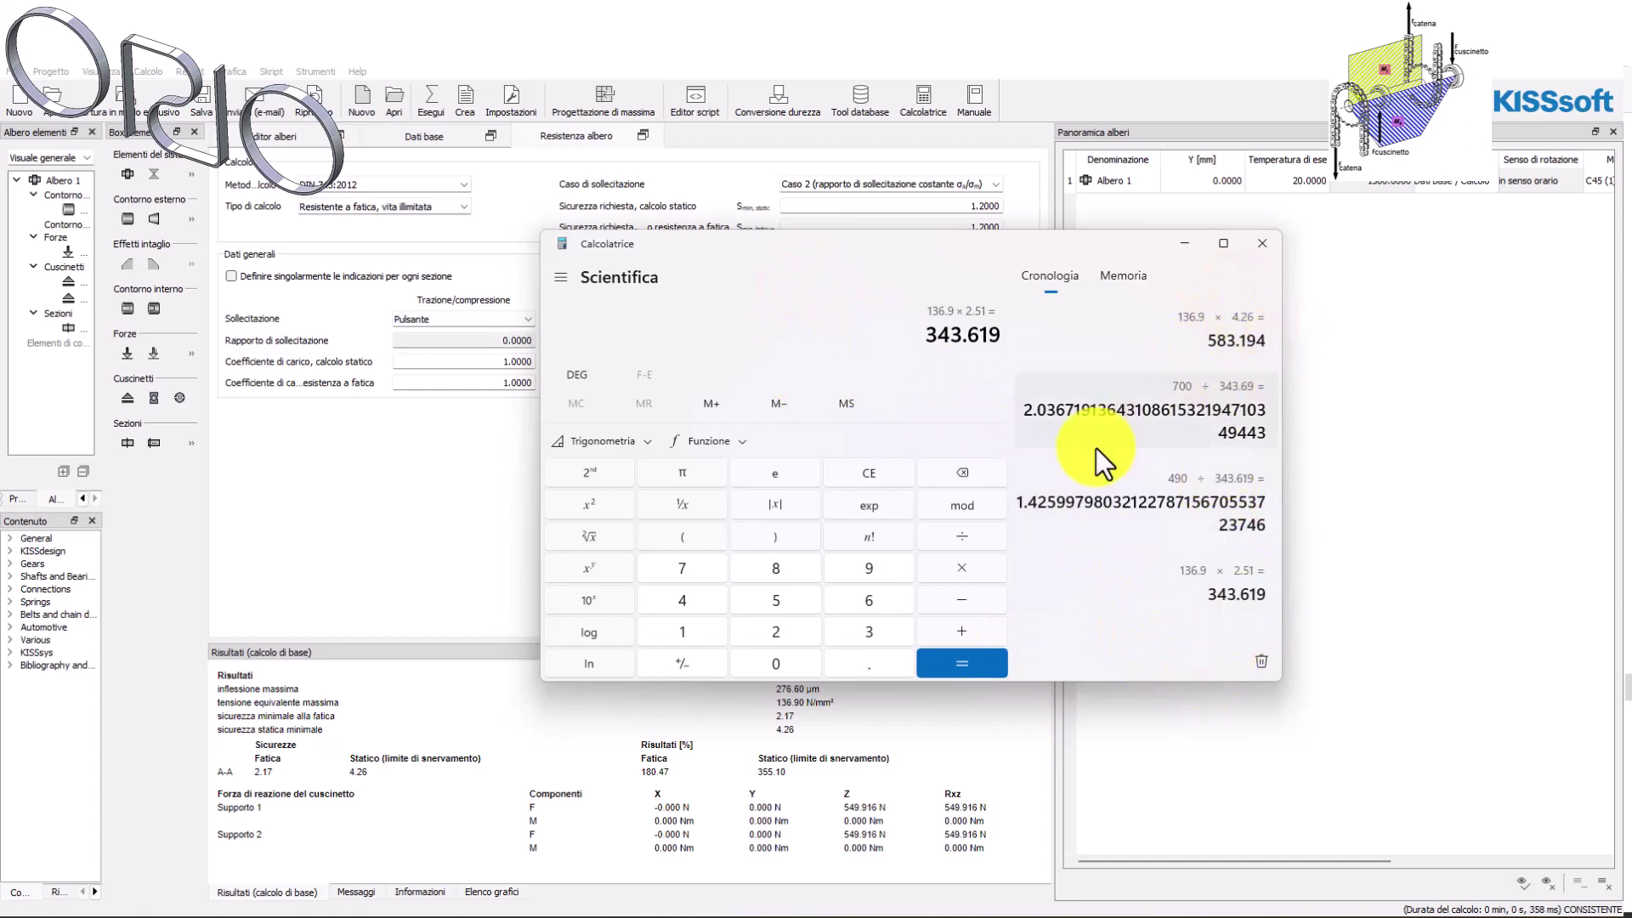
{"action": "left_click", "coordinate": [688, 568]}
{"action": "left_click", "coordinate": [770, 661]}
{"action": "left_click", "coordinate": [772, 661]}
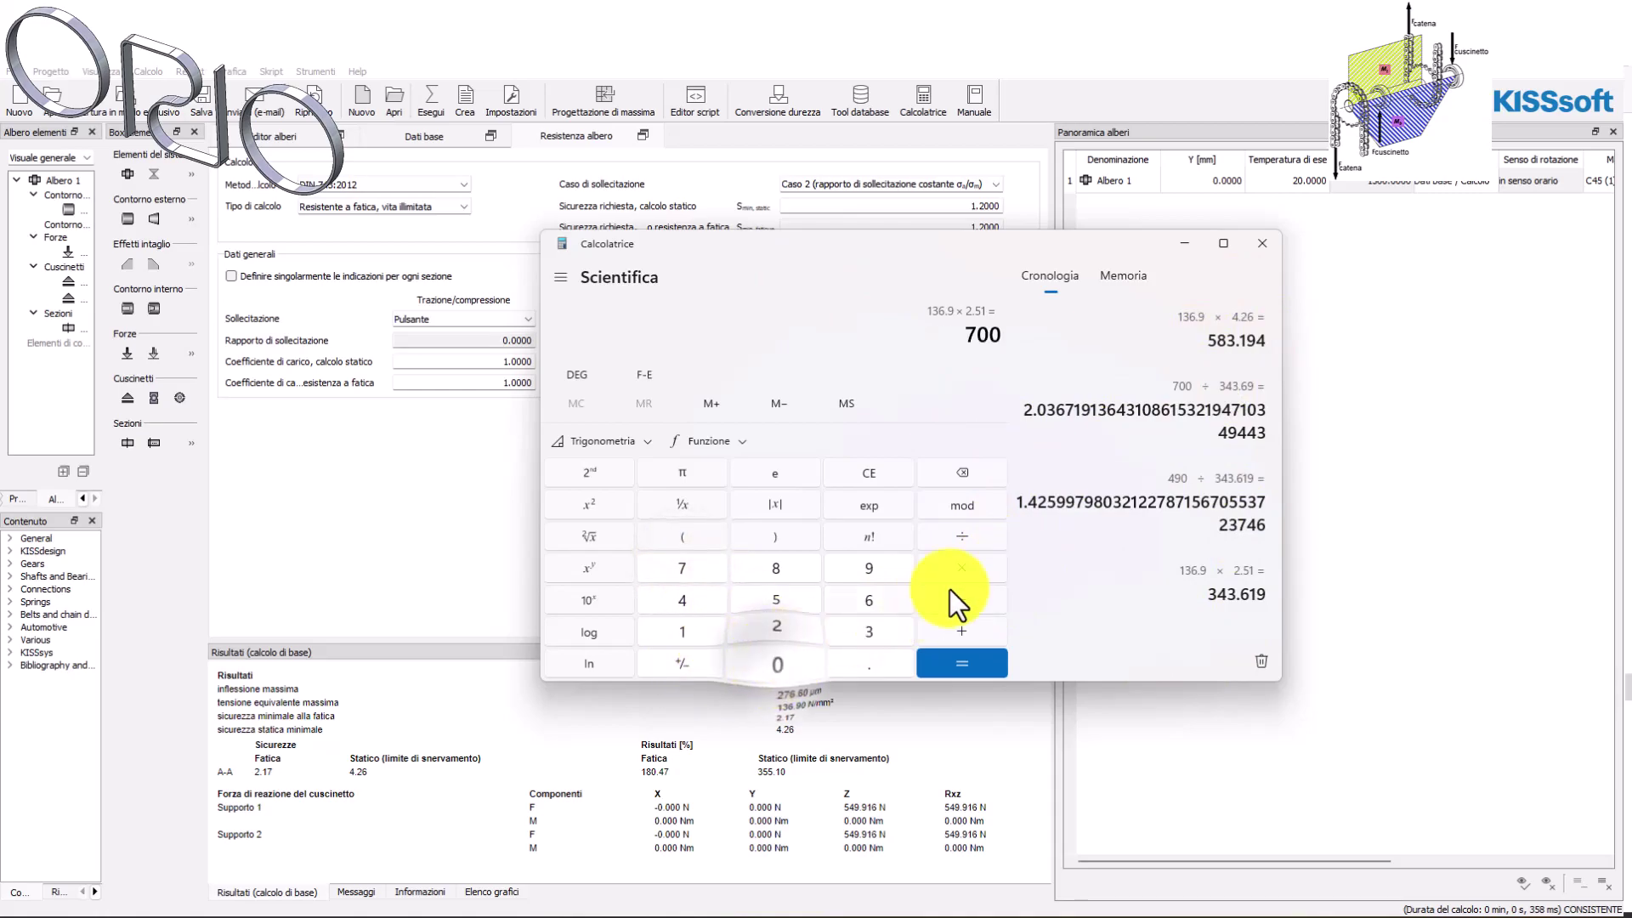
{"action": "left_click", "coordinate": [964, 537]}
{"action": "left_click", "coordinate": [773, 600]}
{"action": "left_click", "coordinate": [775, 567]}
{"action": "left_click", "coordinate": [869, 629]}
{"action": "left_click", "coordinate": [872, 662]}
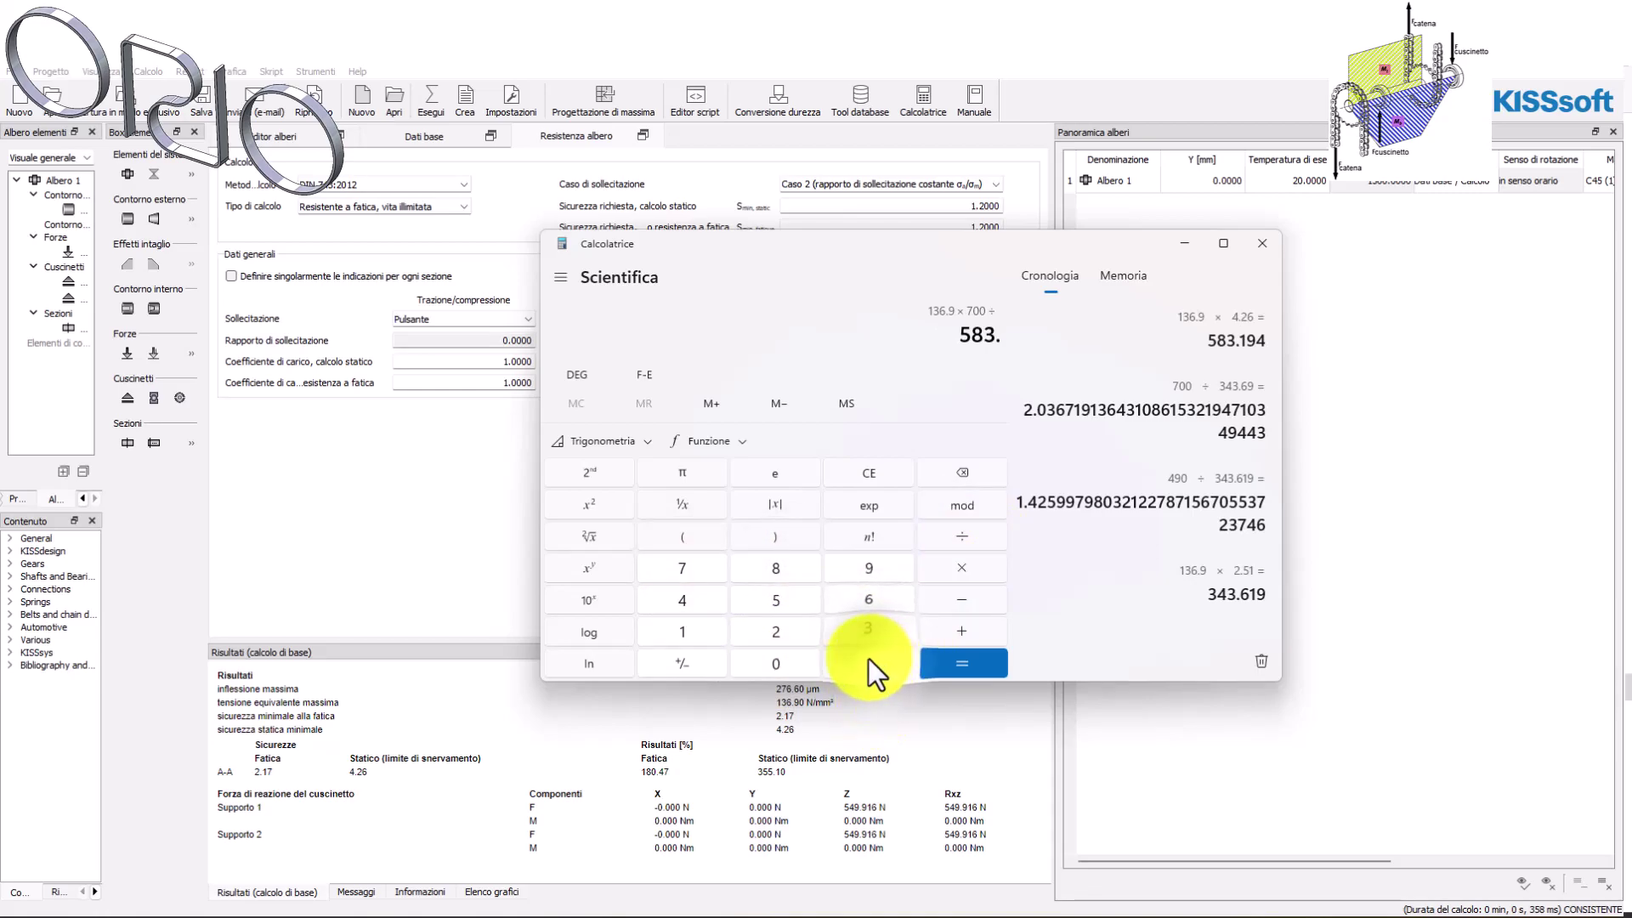
{"action": "left_click", "coordinate": [685, 632]}
{"action": "left_click", "coordinate": [858, 568]}
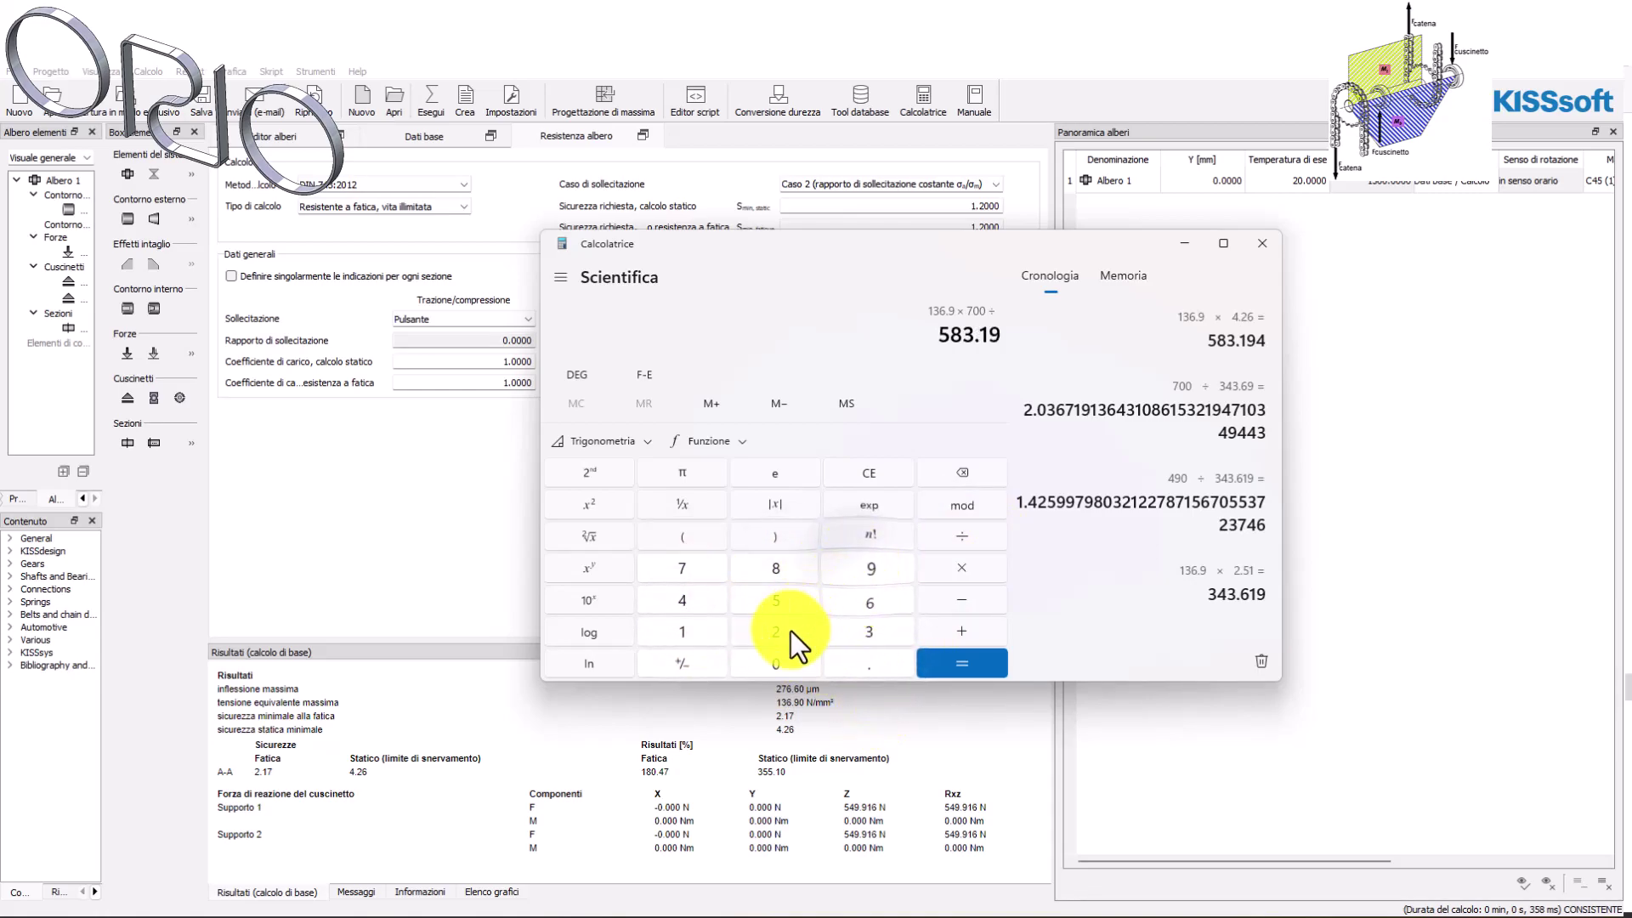
{"action": "left_click", "coordinate": [706, 601]}
{"action": "left_click", "coordinate": [947, 660]}
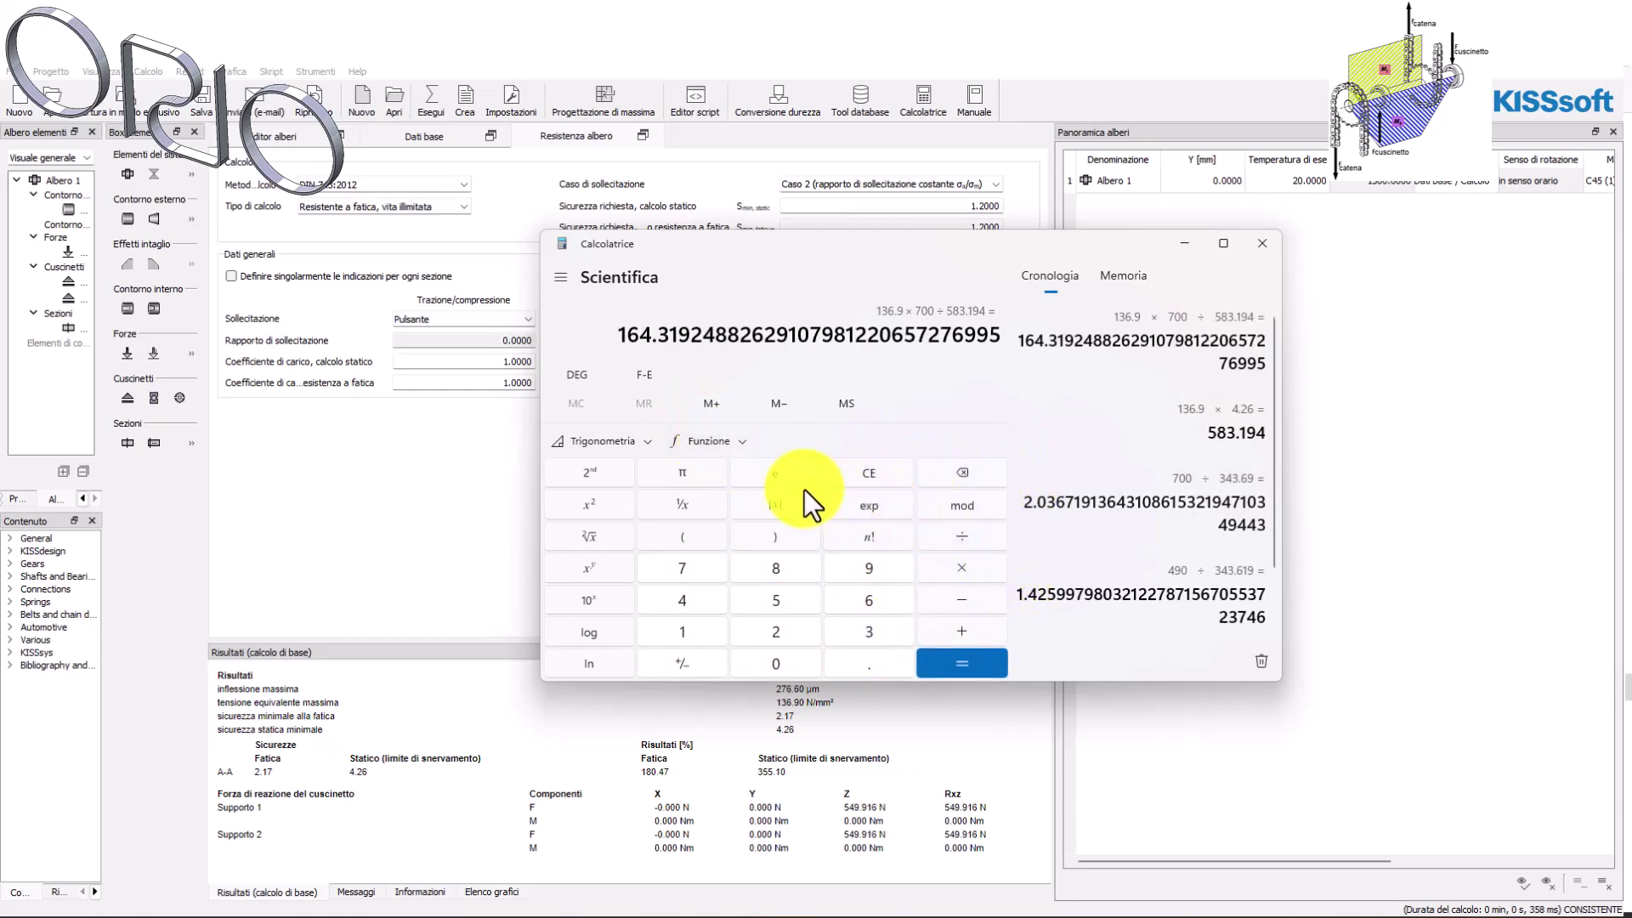
{"action": "left_click", "coordinate": [869, 472]}
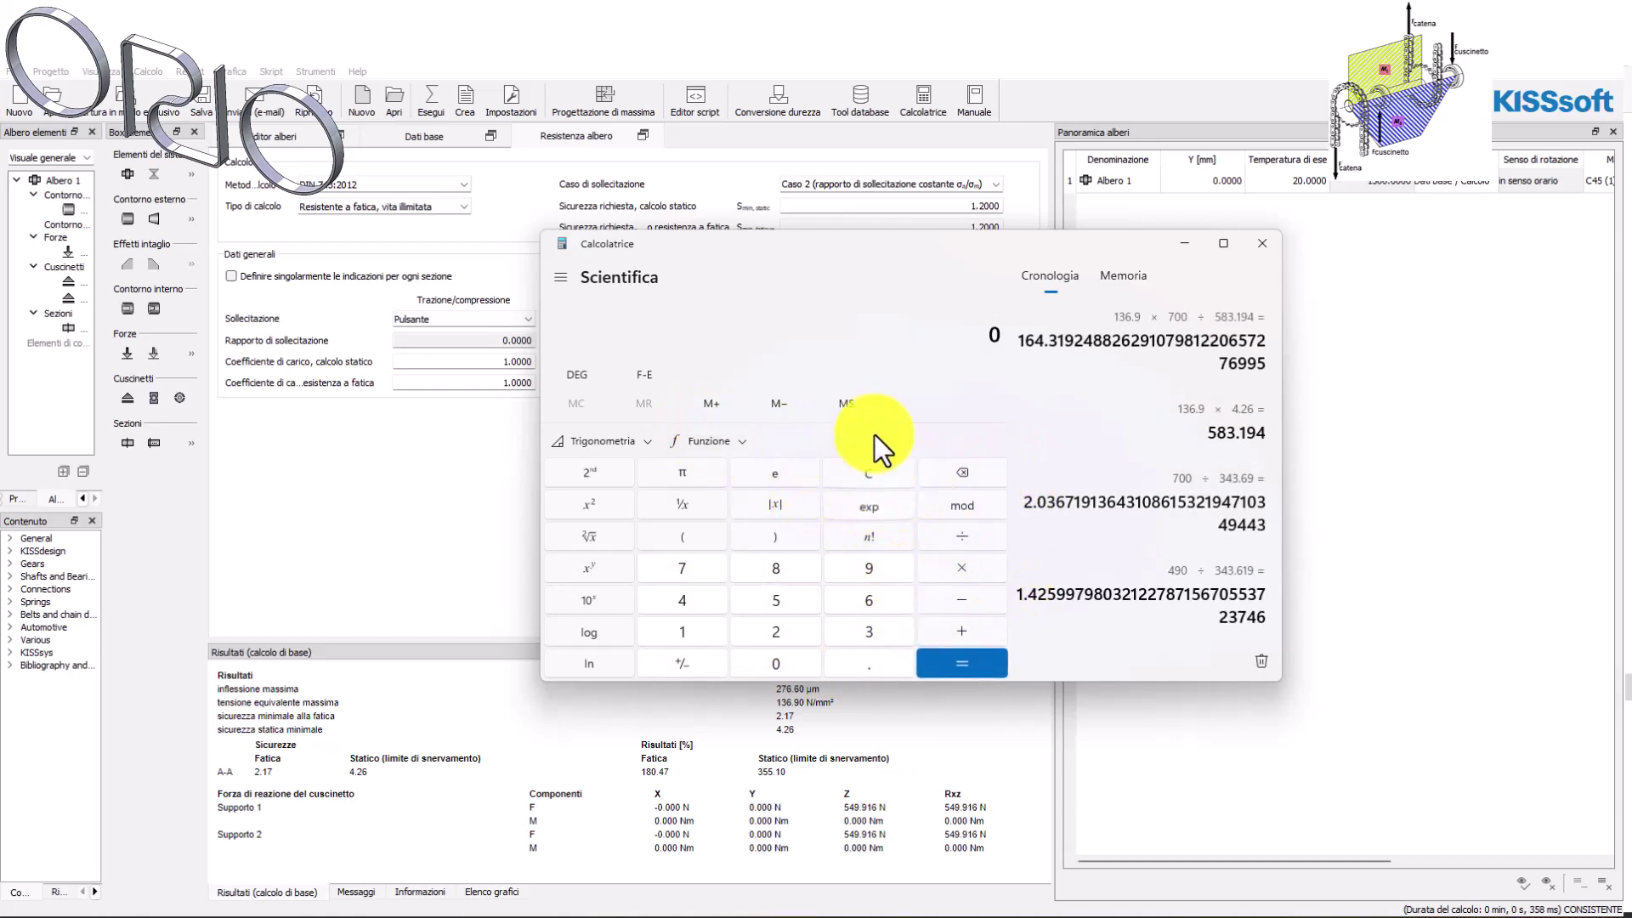
Divide the C45 tensile strength of 700 by 583.194 in the Calculator.
{"action": "left_click", "coordinate": [702, 567]}
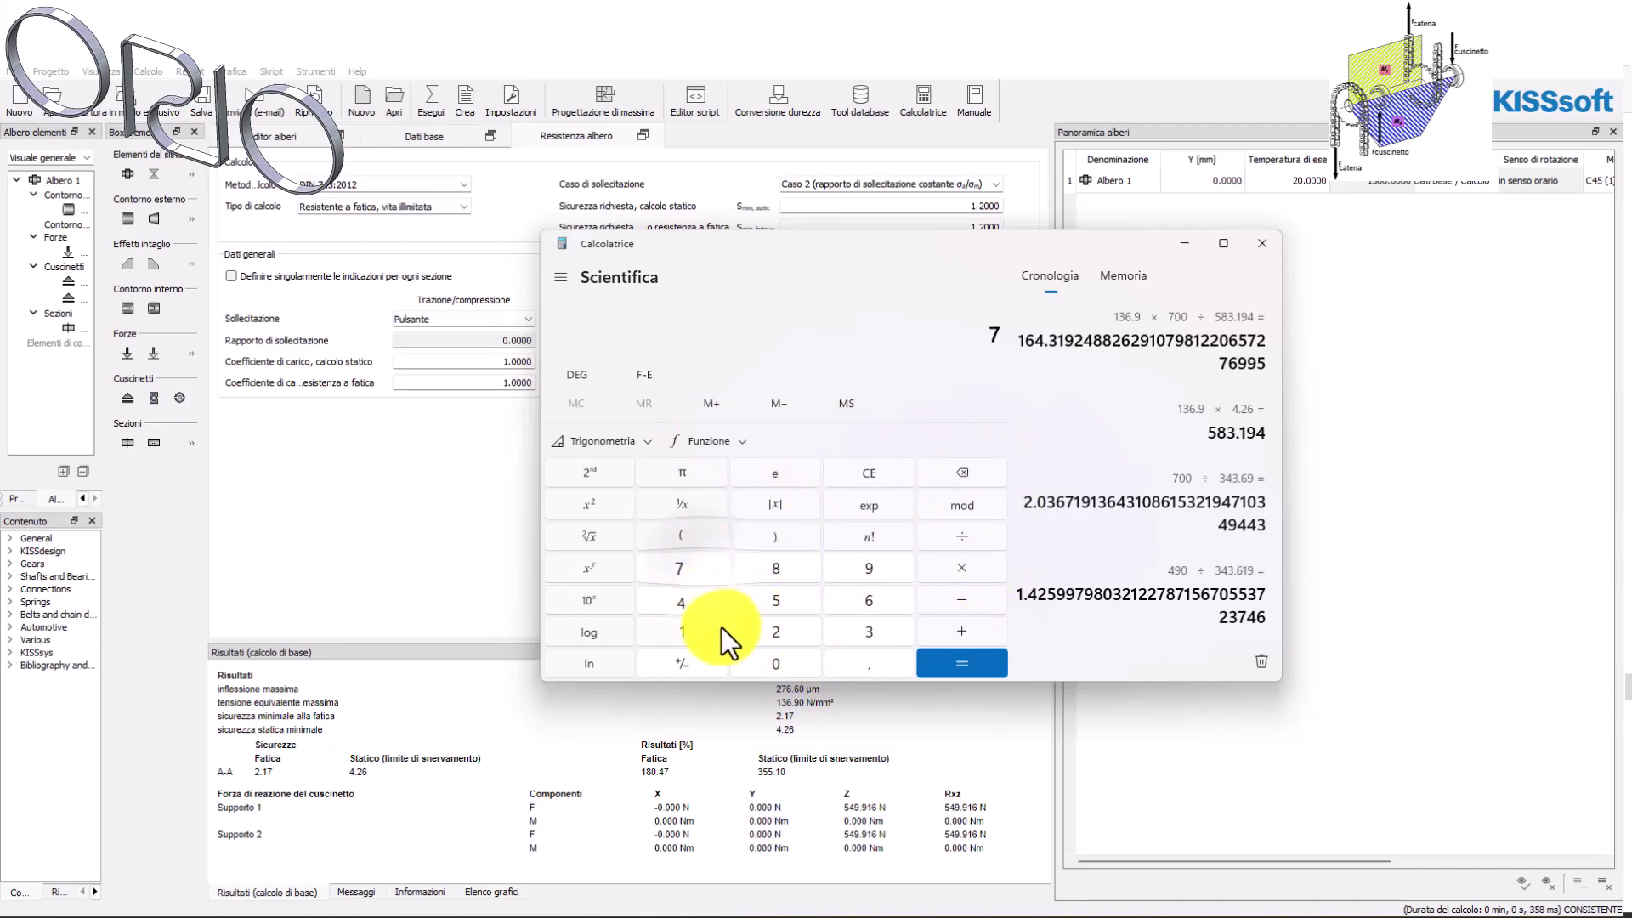
{"action": "left_click", "coordinate": [796, 665]}
{"action": "left_click", "coordinate": [799, 664]}
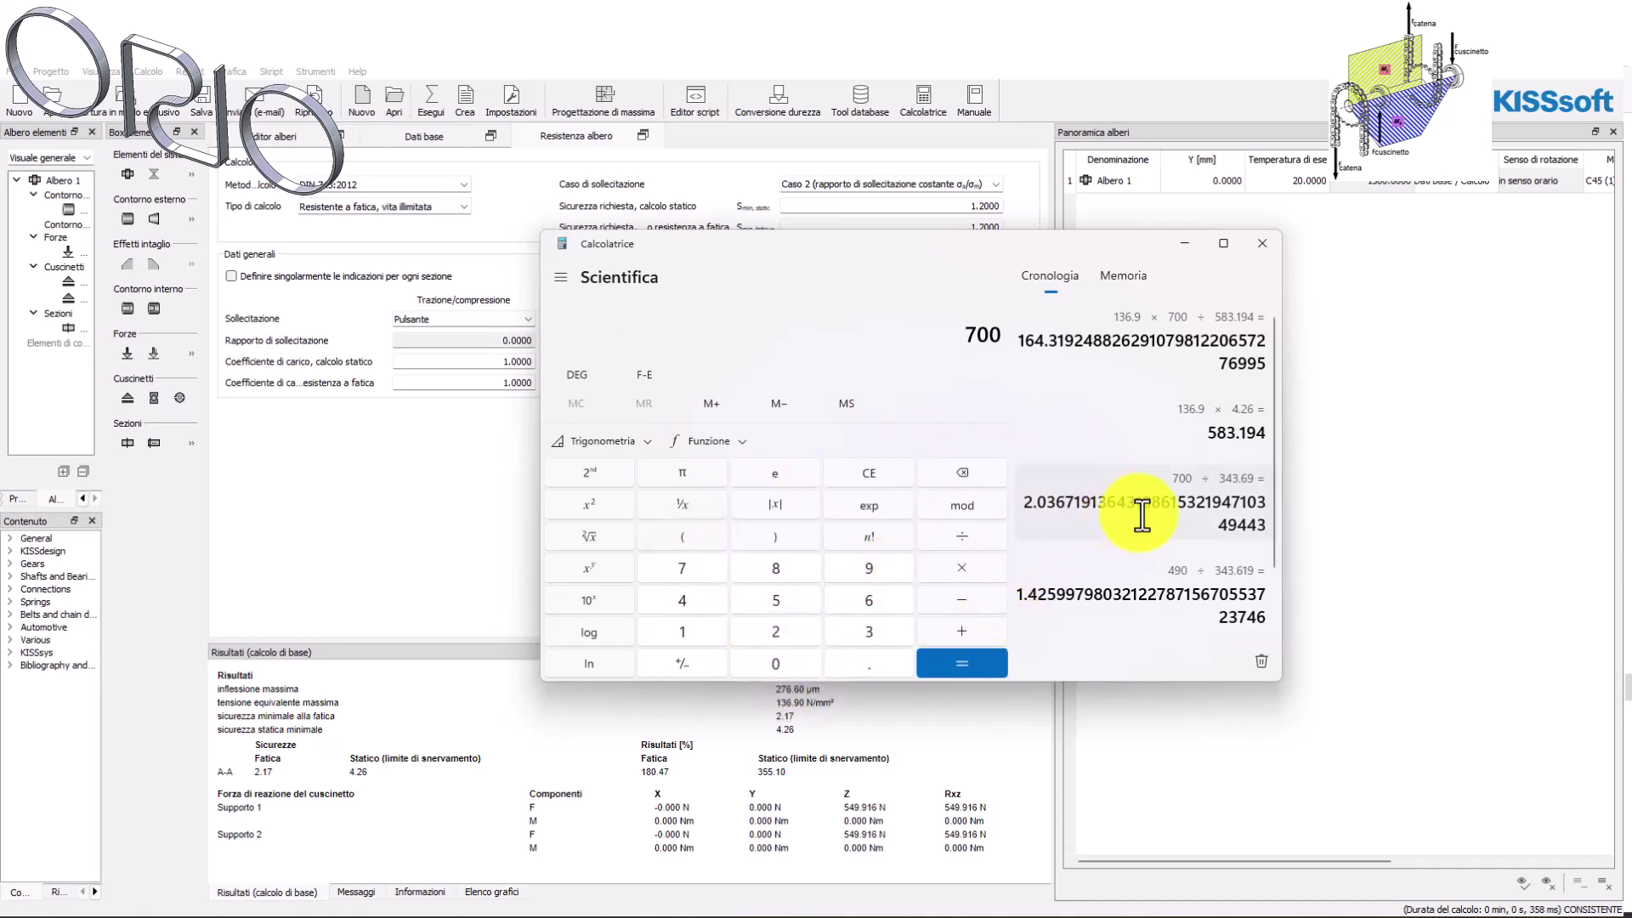
{"action": "left_click", "coordinate": [956, 539]}
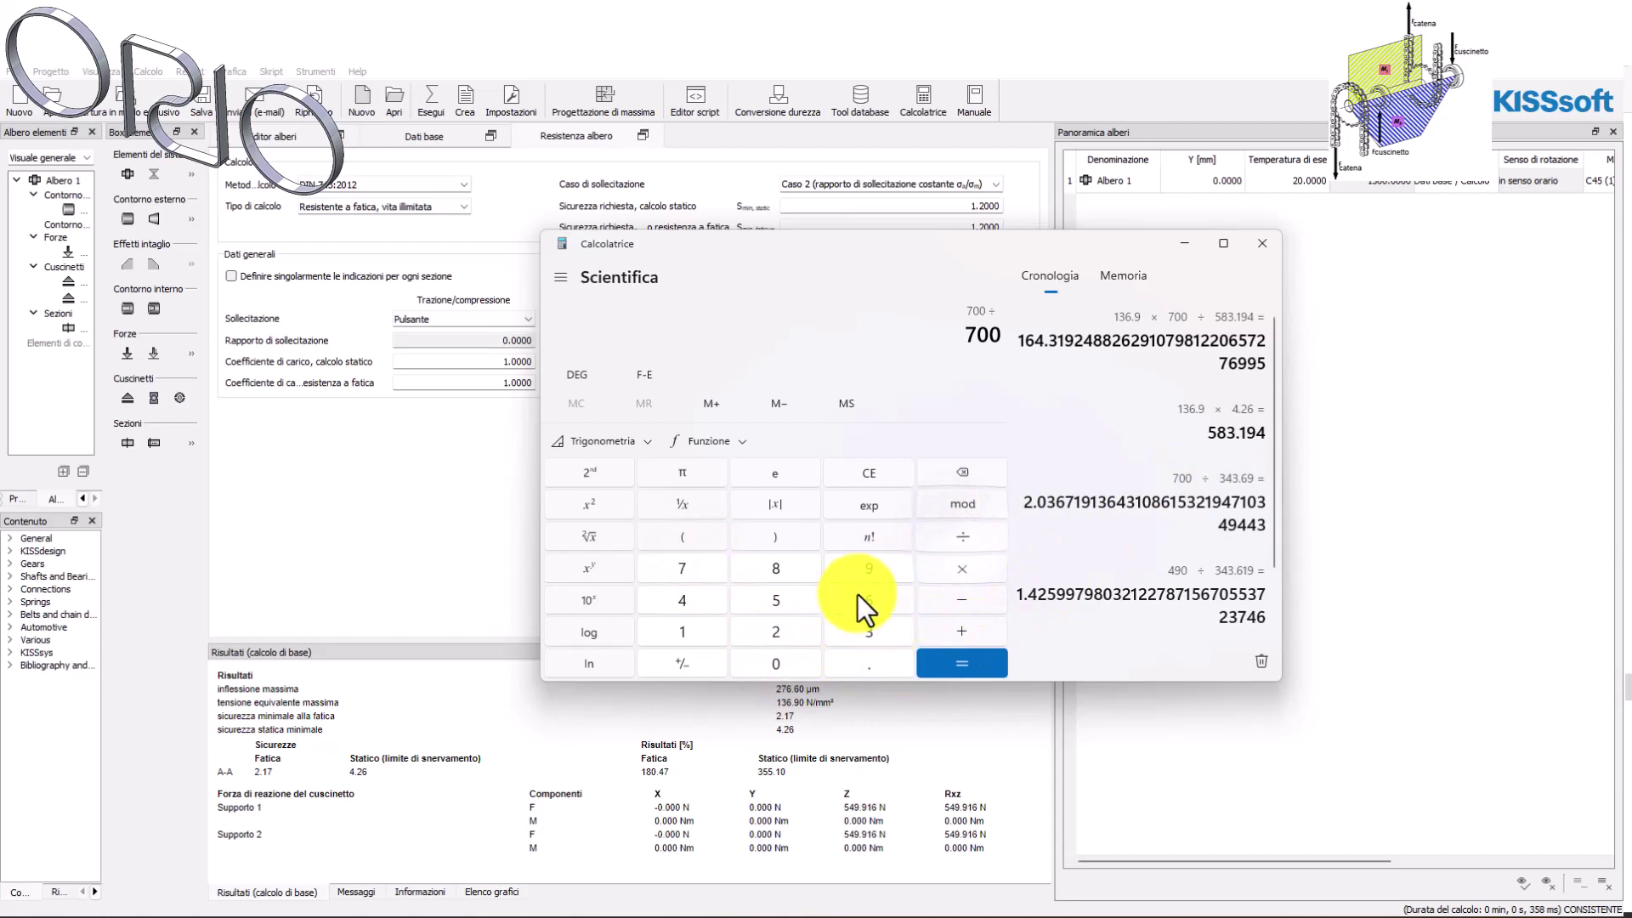
{"action": "left_click", "coordinate": [780, 600]}
{"action": "left_click", "coordinate": [782, 573]}
{"action": "left_click", "coordinate": [860, 634]}
{"action": "left_click", "coordinate": [867, 665]}
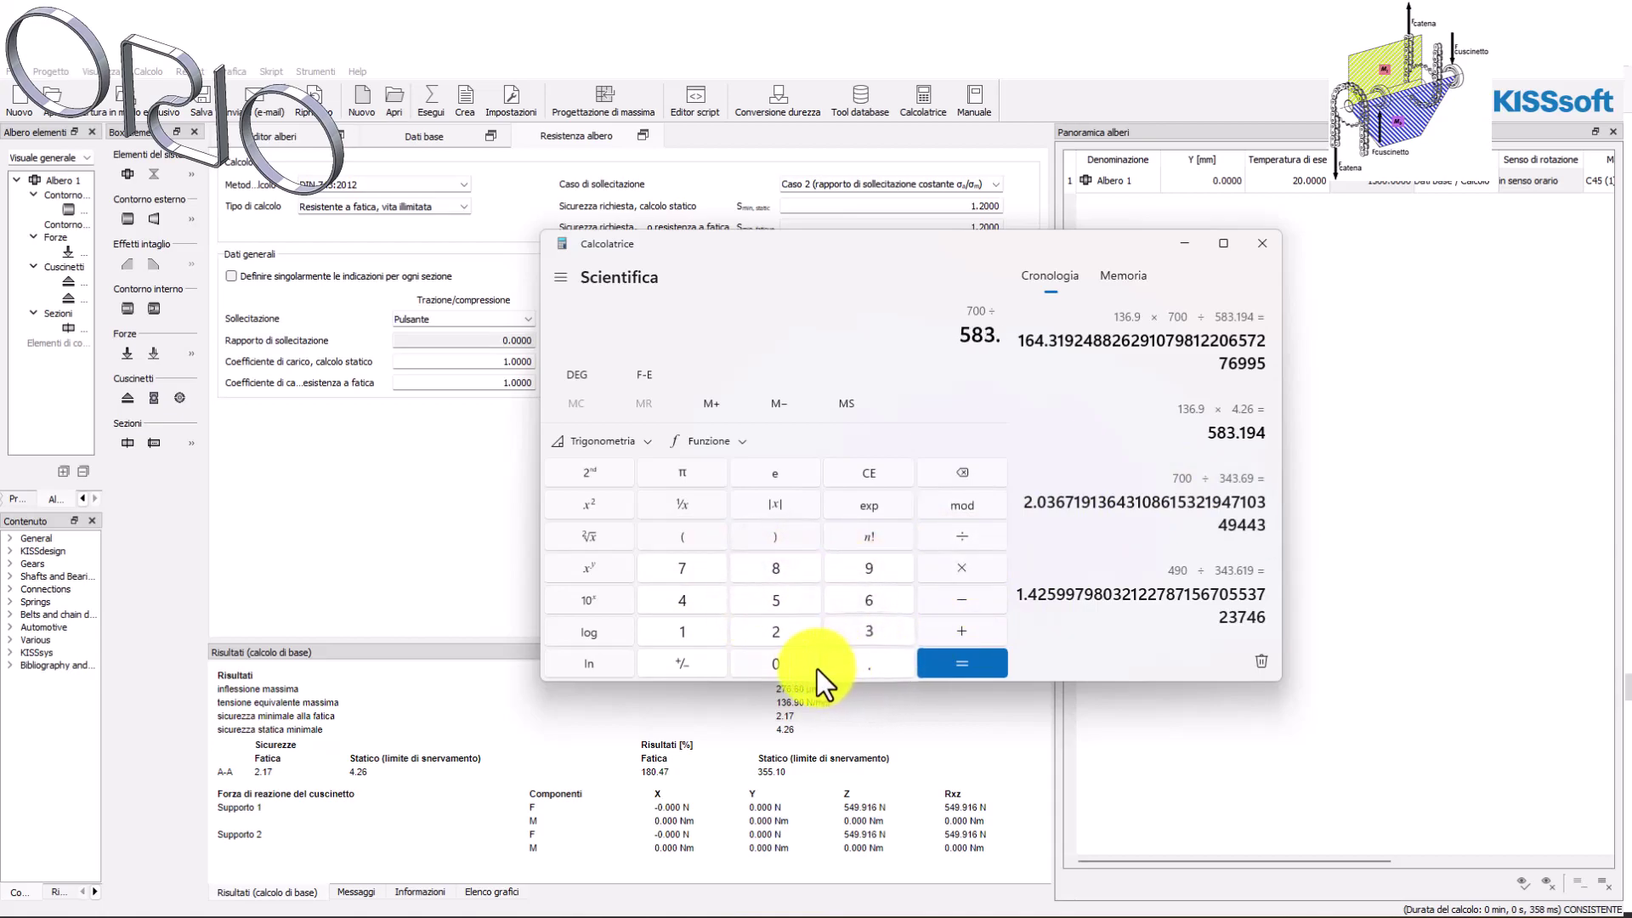
{"action": "left_click", "coordinate": [687, 628]}
{"action": "left_click", "coordinate": [846, 572]}
{"action": "left_click", "coordinate": [682, 600]}
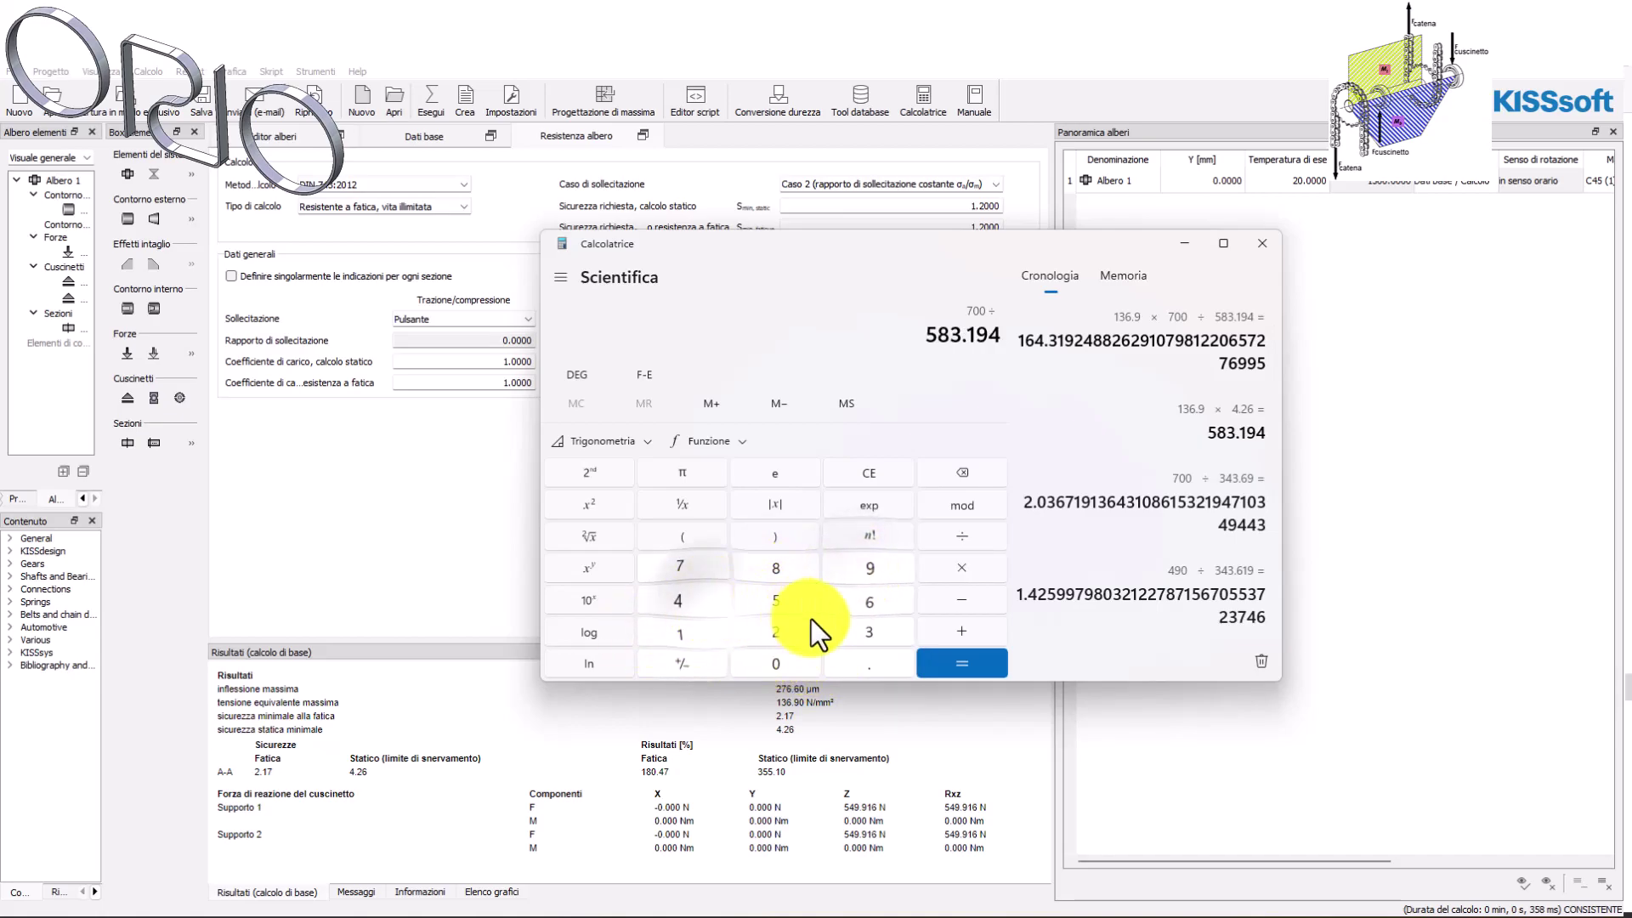
{"action": "left_click", "coordinate": [942, 658]}
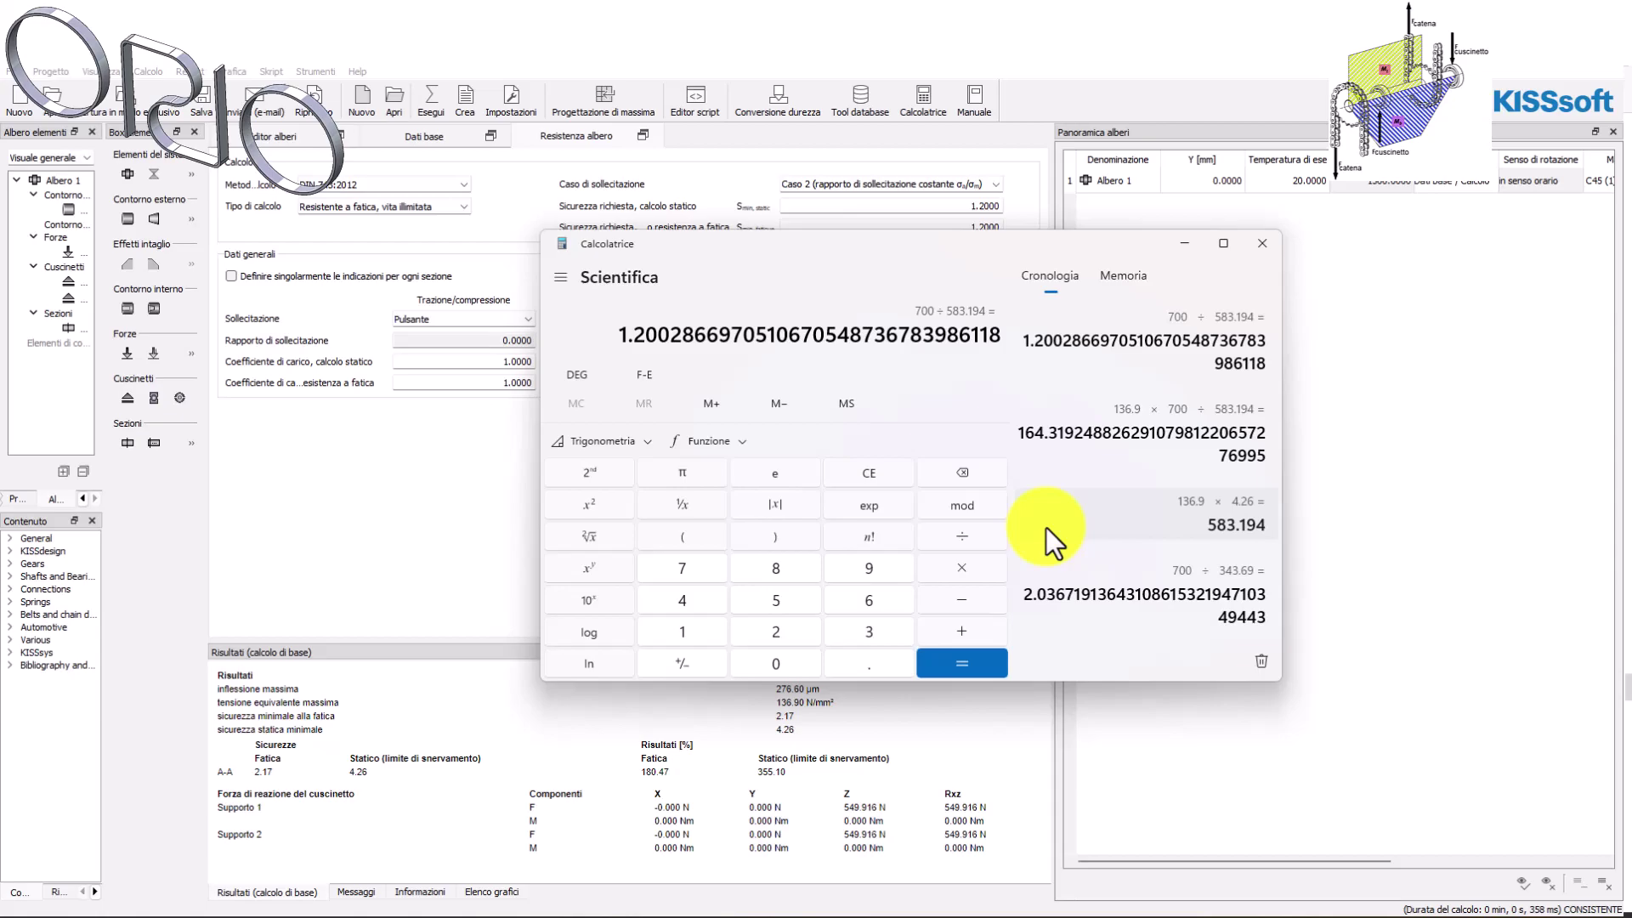
Return to KISSsoft, set the required safety for the static calculation to 1, and rerun the calculation, accepting the warning.
{"action": "left_click", "coordinate": [791, 225]}
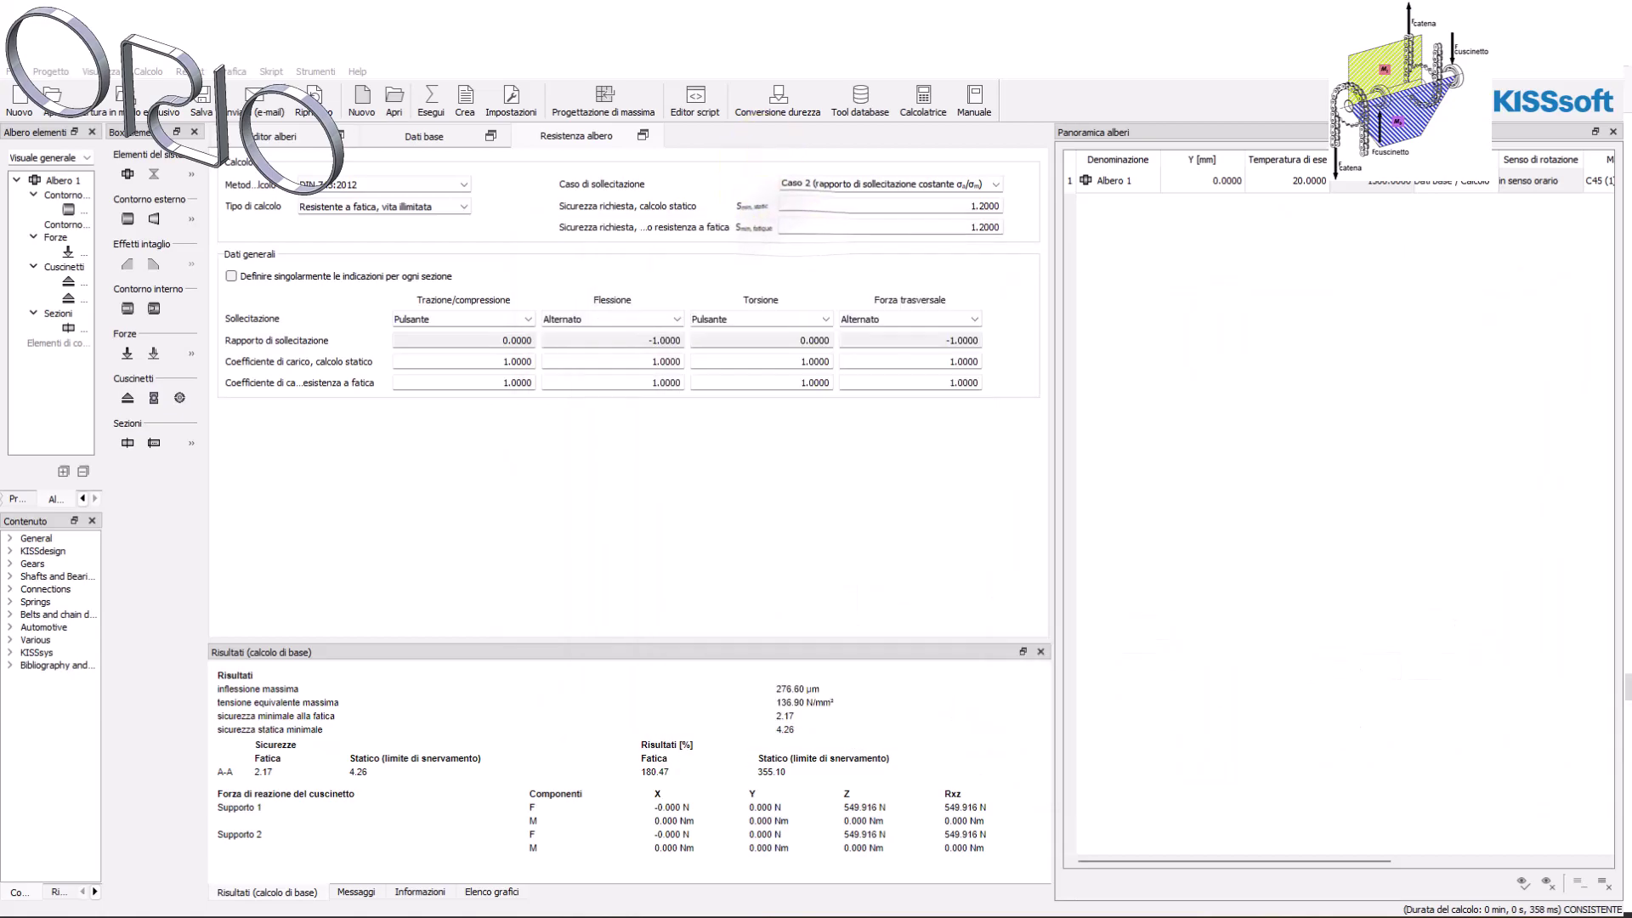
{"action": "double_click", "coordinate": [986, 205]}
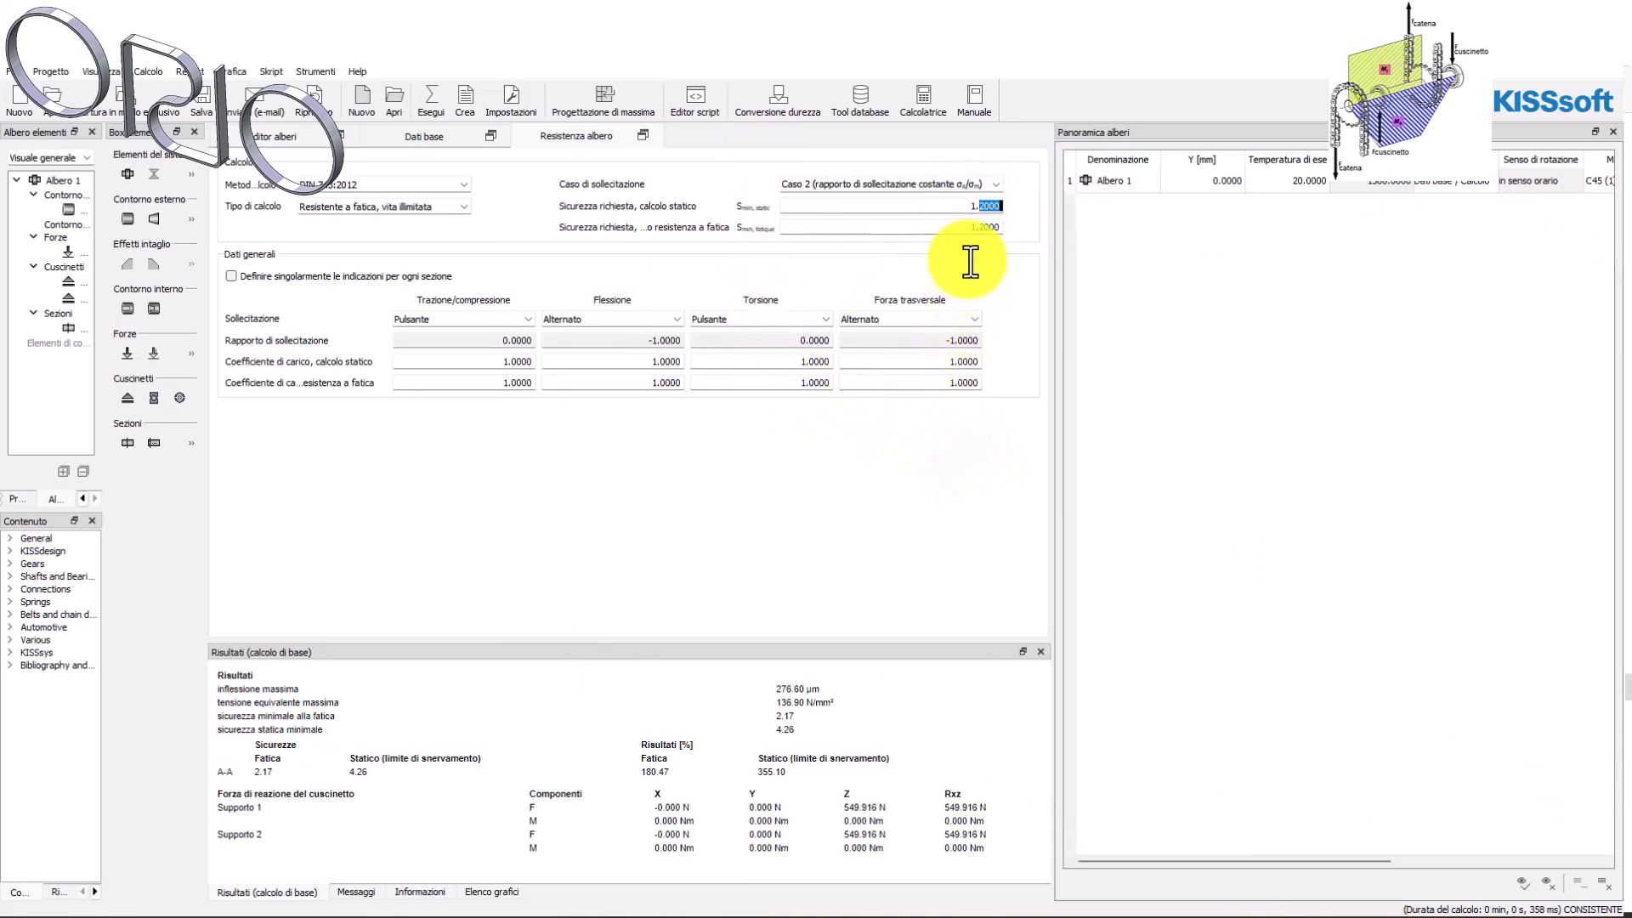
{"action": "key", "text": "BackSpace"}
{"action": "key", "text": "BackSpace"}
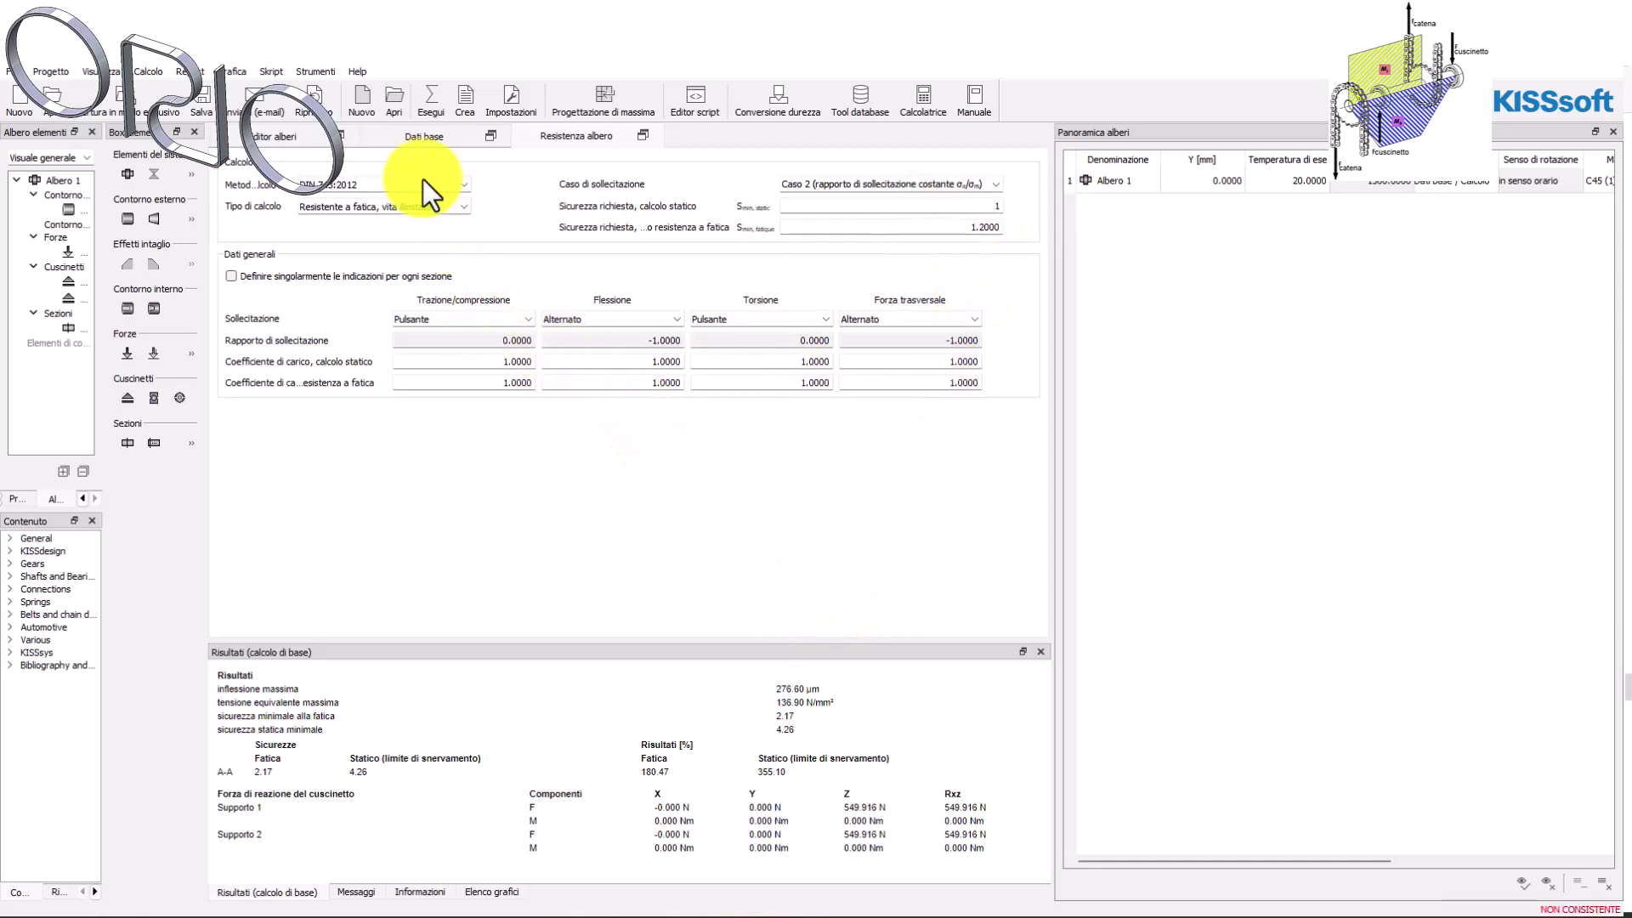
{"action": "left_click", "coordinate": [430, 95]}
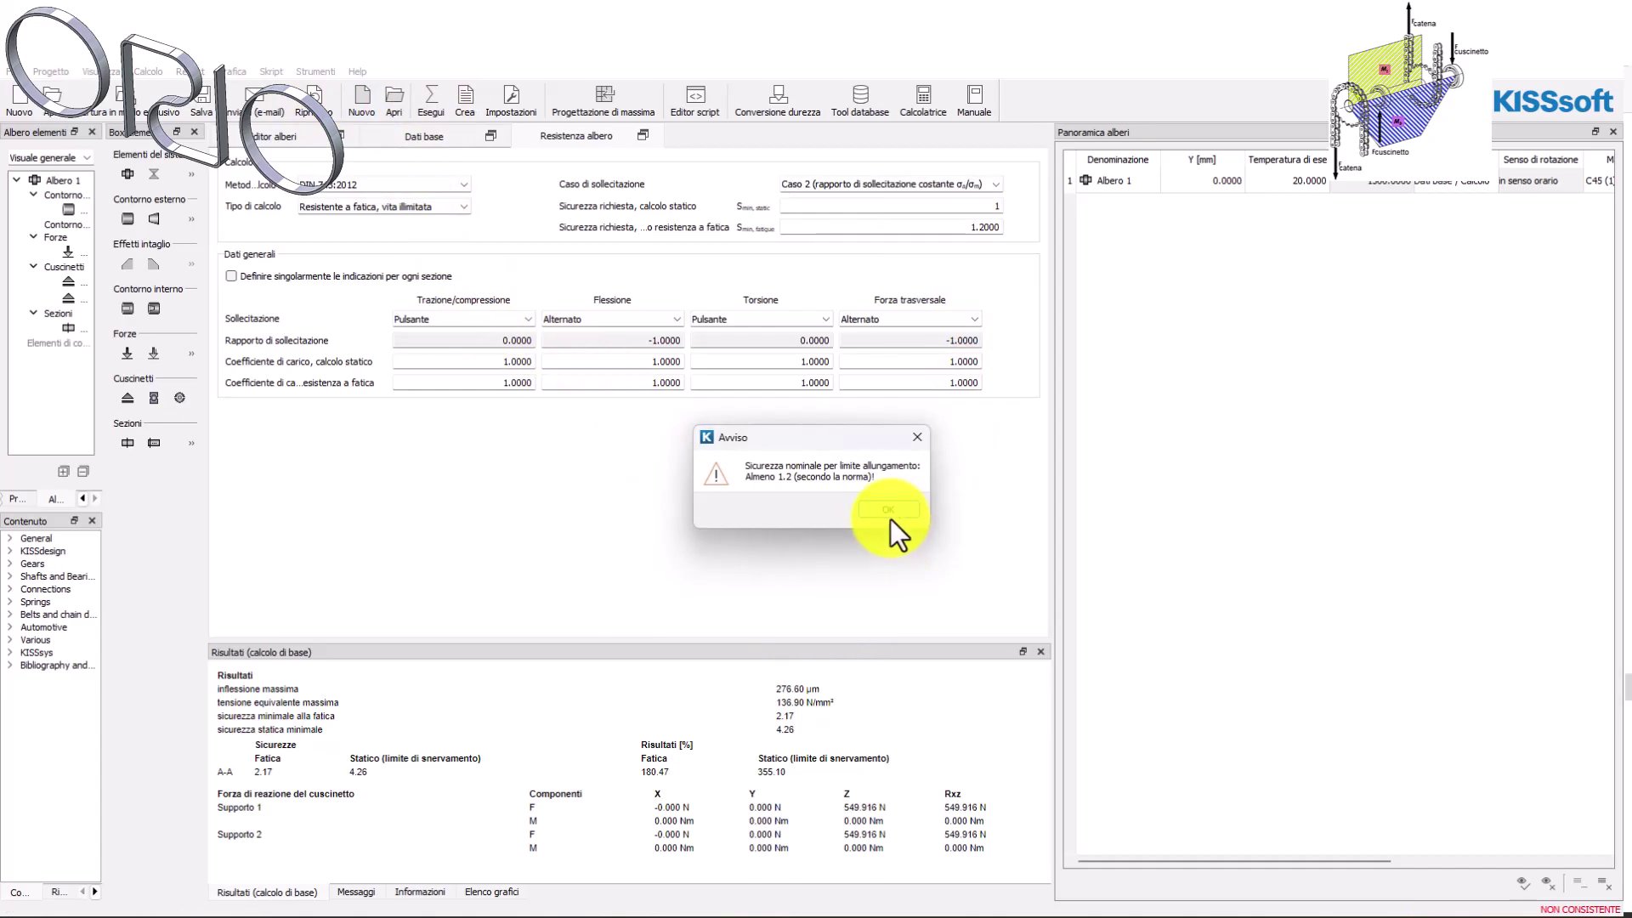
{"action": "left_click", "coordinate": [889, 508]}
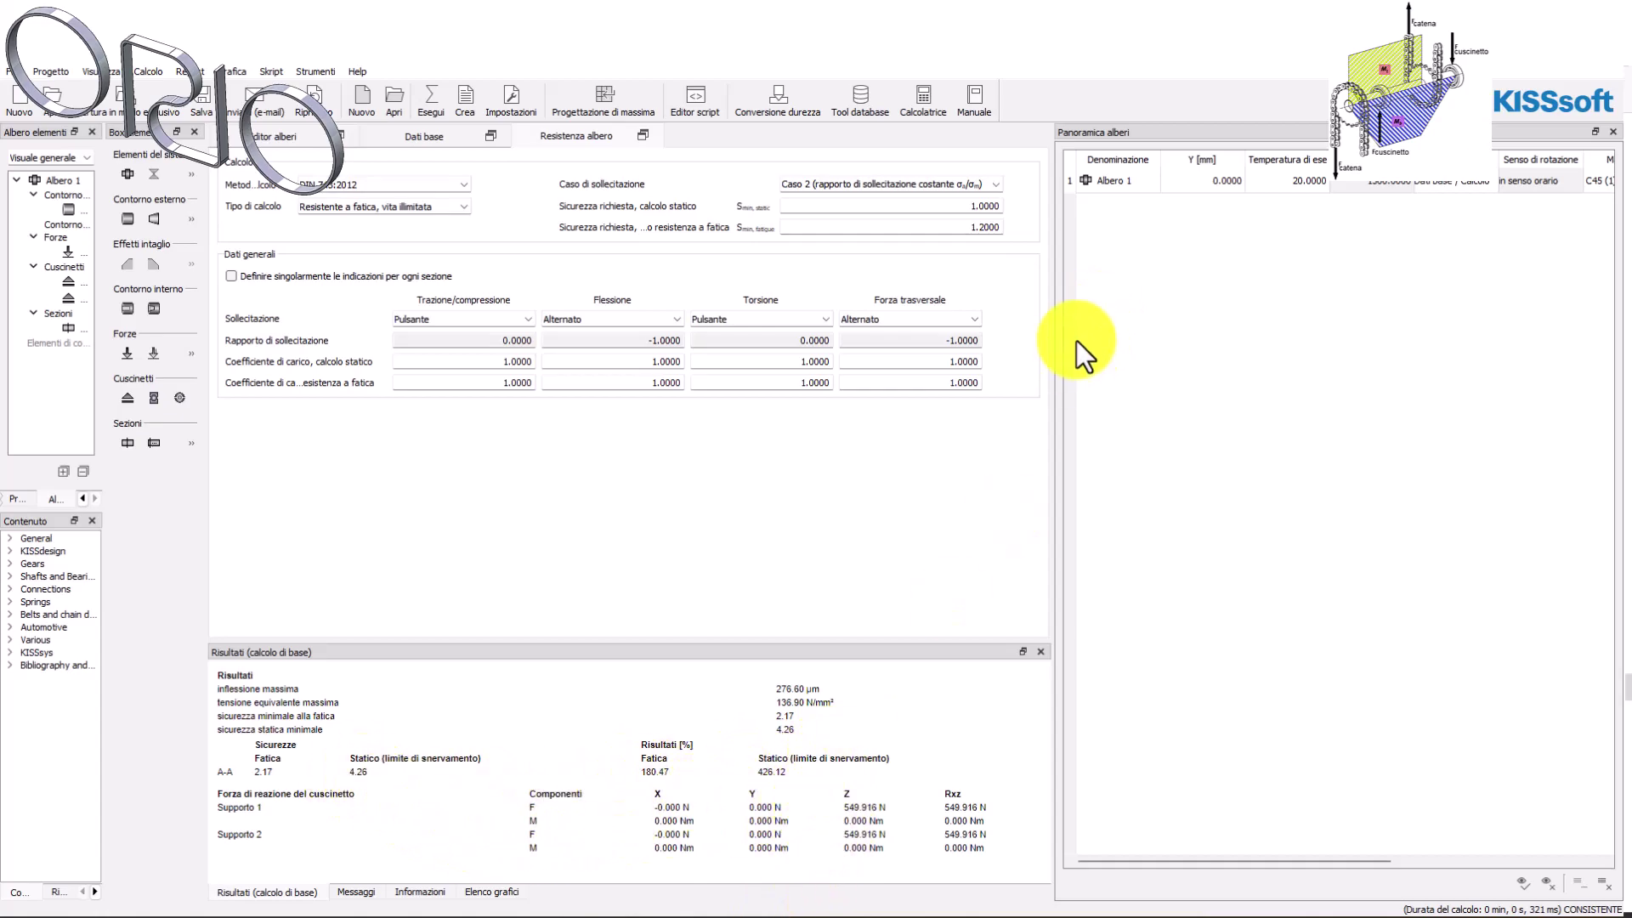
Set the required safety for the fatigue calculation to 1 and rerun the calculation, accepting the warnings.
{"action": "left_click_drag", "start_coordinate": [977, 227], "coordinate": [1058, 228]}
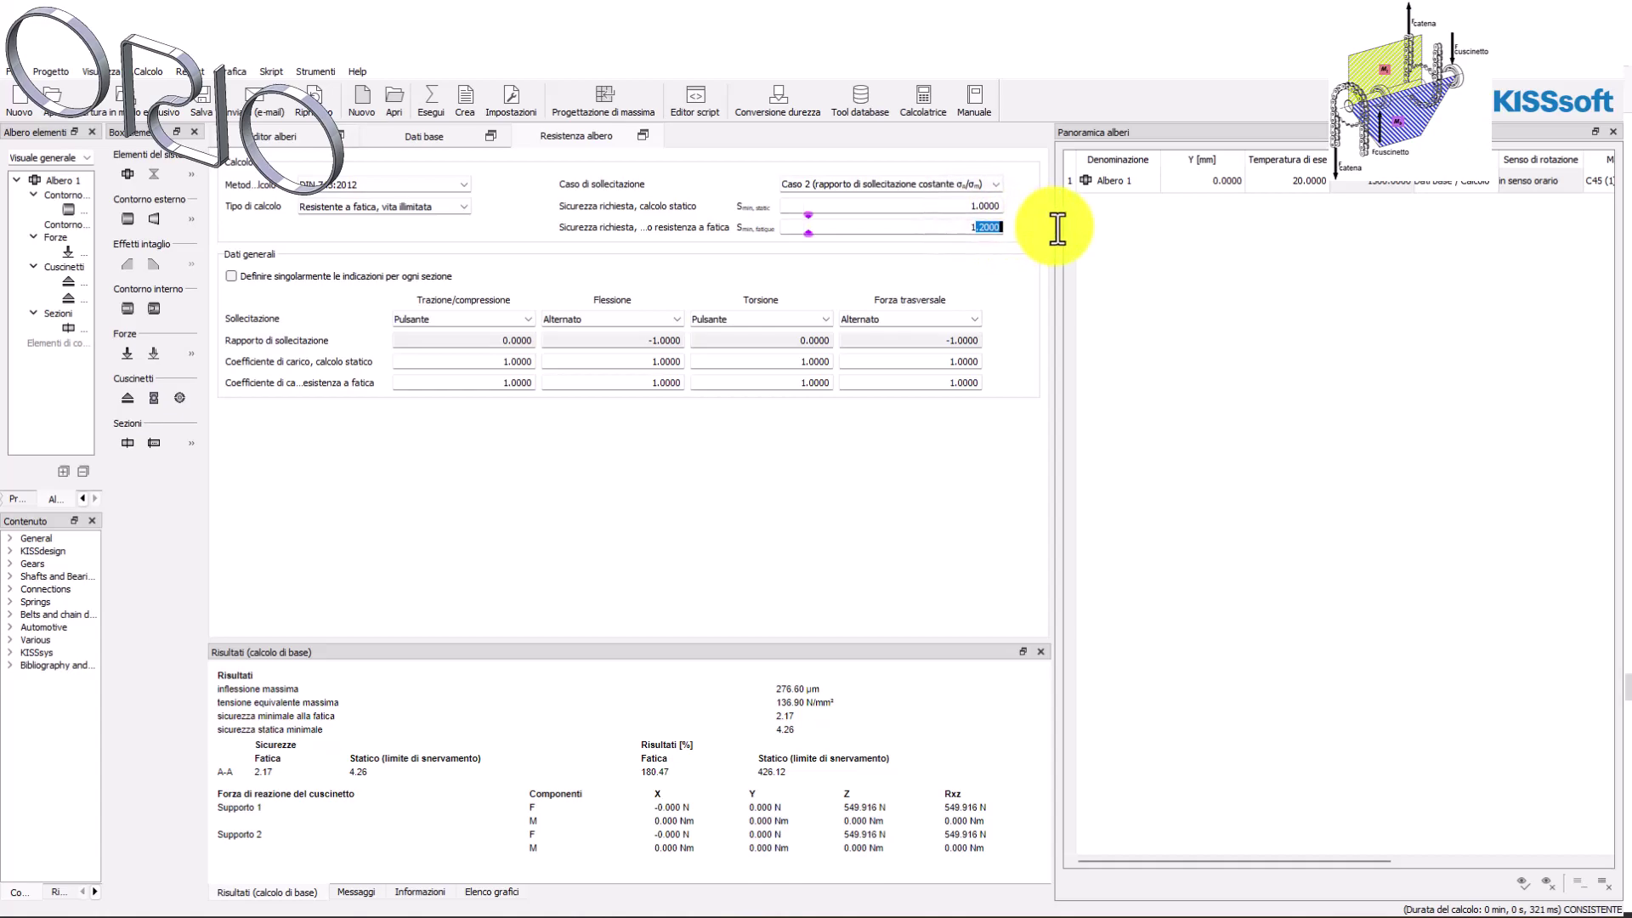
{"action": "key", "text": "BackSpace"}
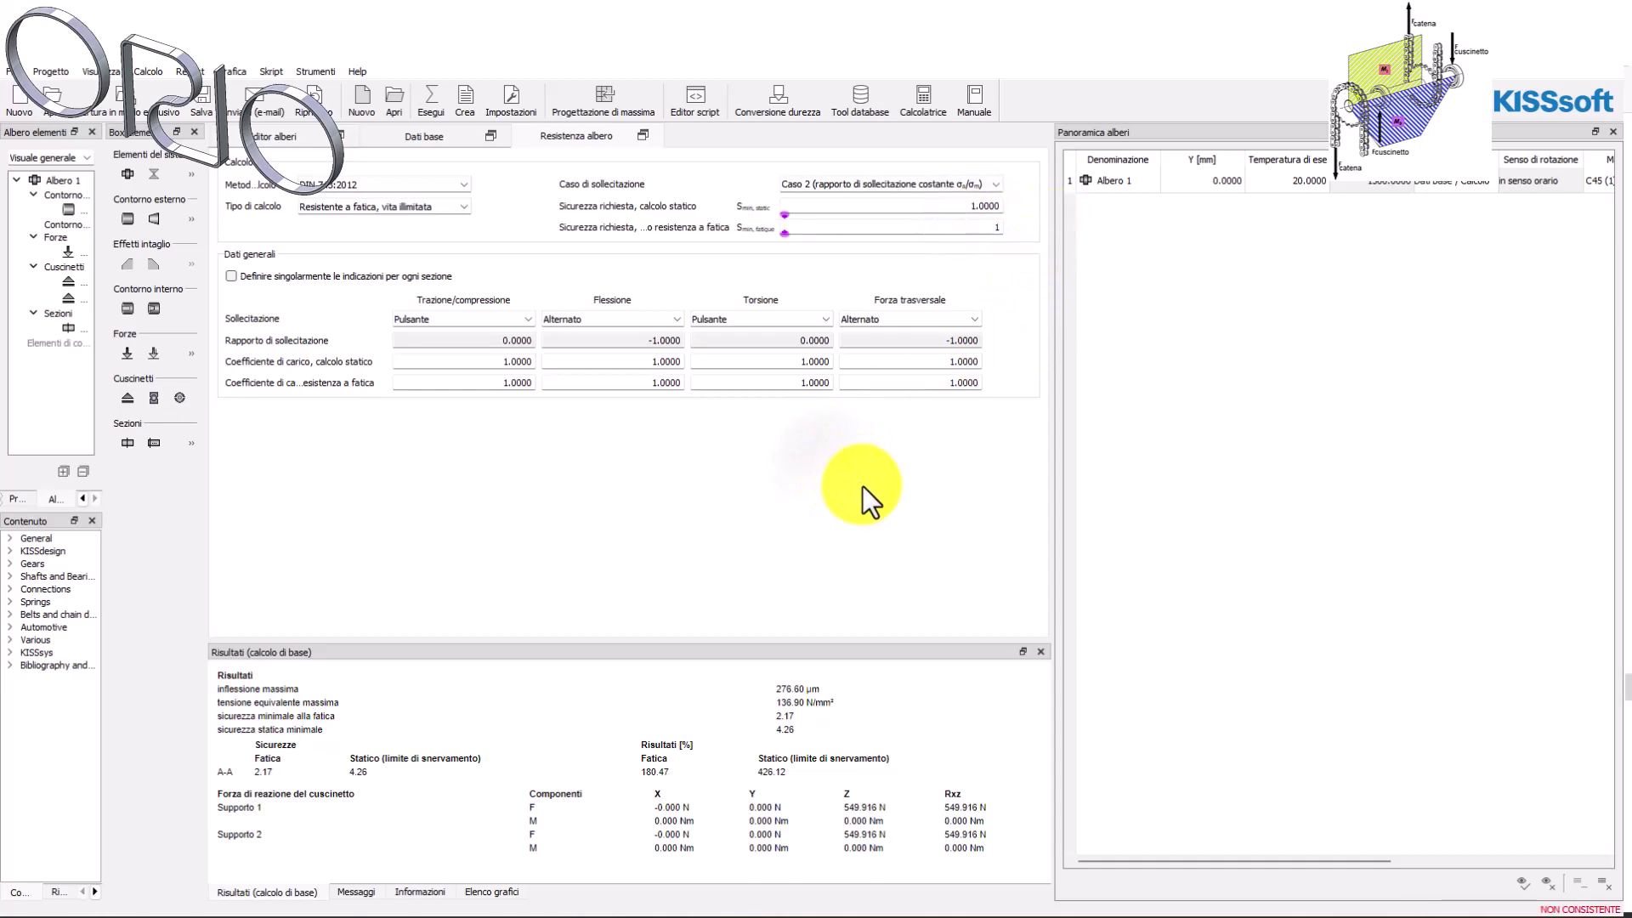
{"action": "left_click", "coordinate": [435, 104]}
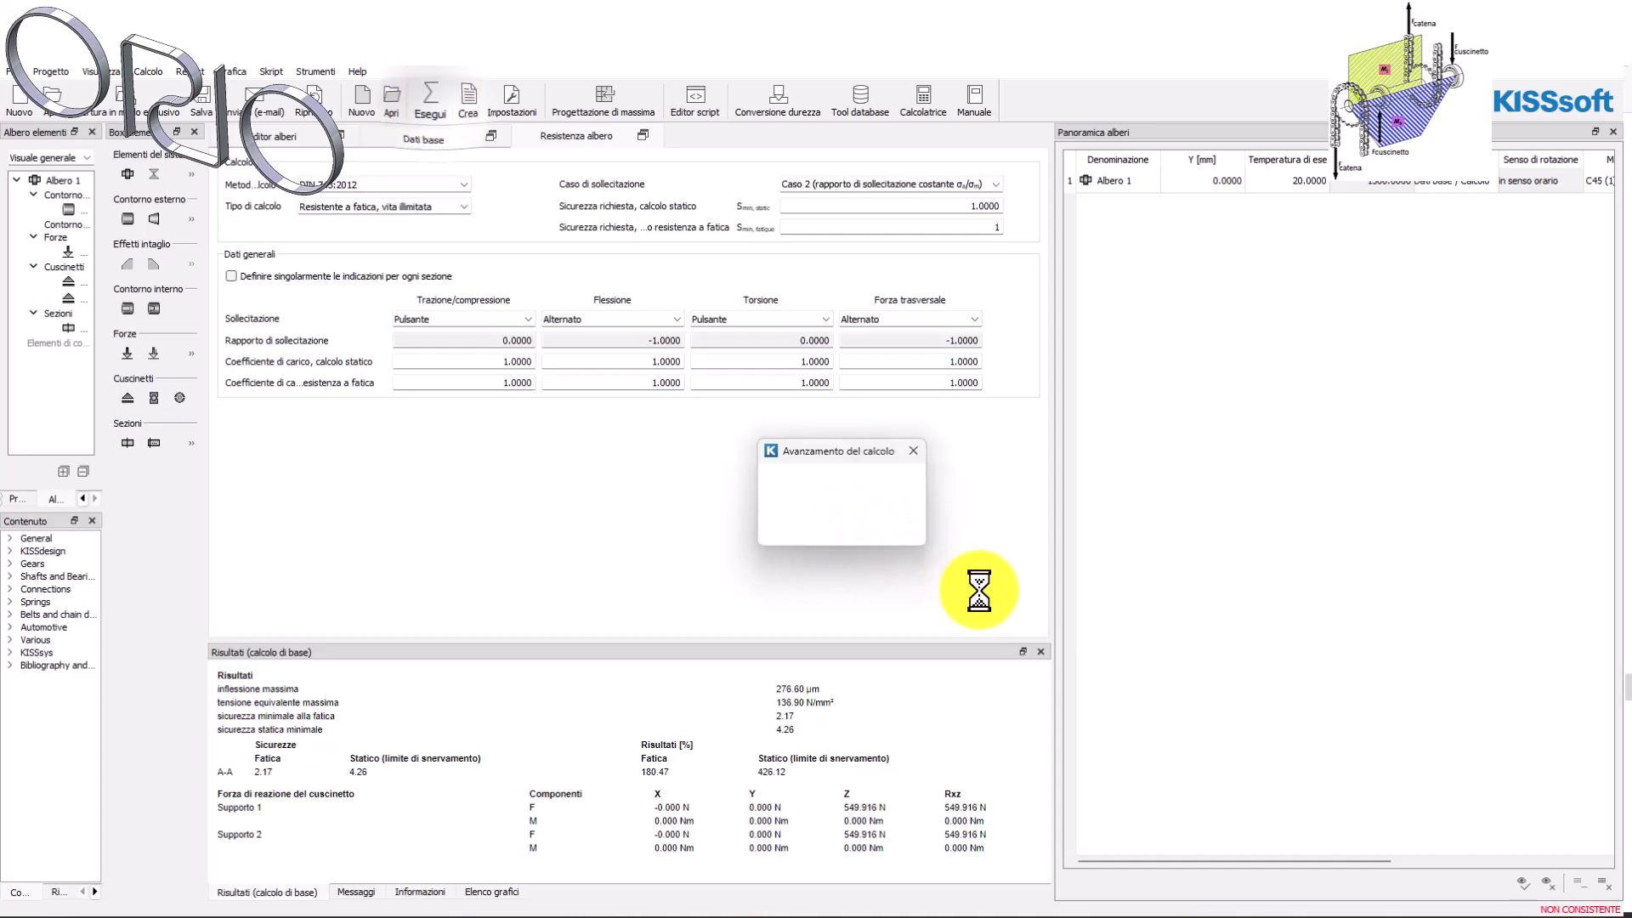
{"action": "left_click", "coordinate": [876, 512]}
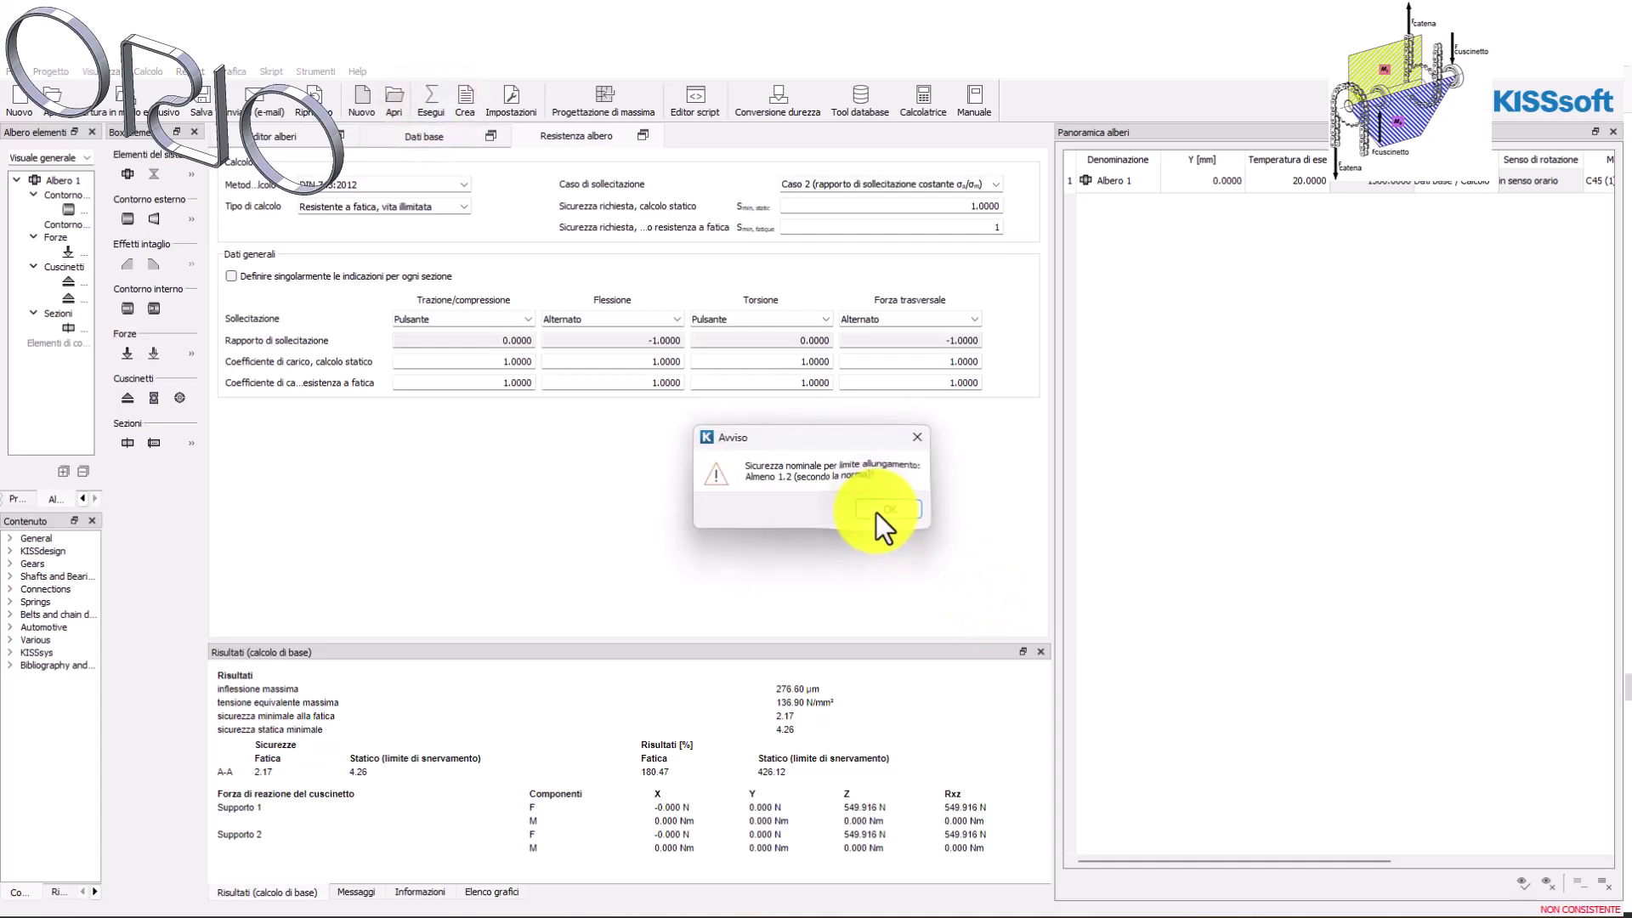
{"action": "left_click", "coordinate": [889, 508]}
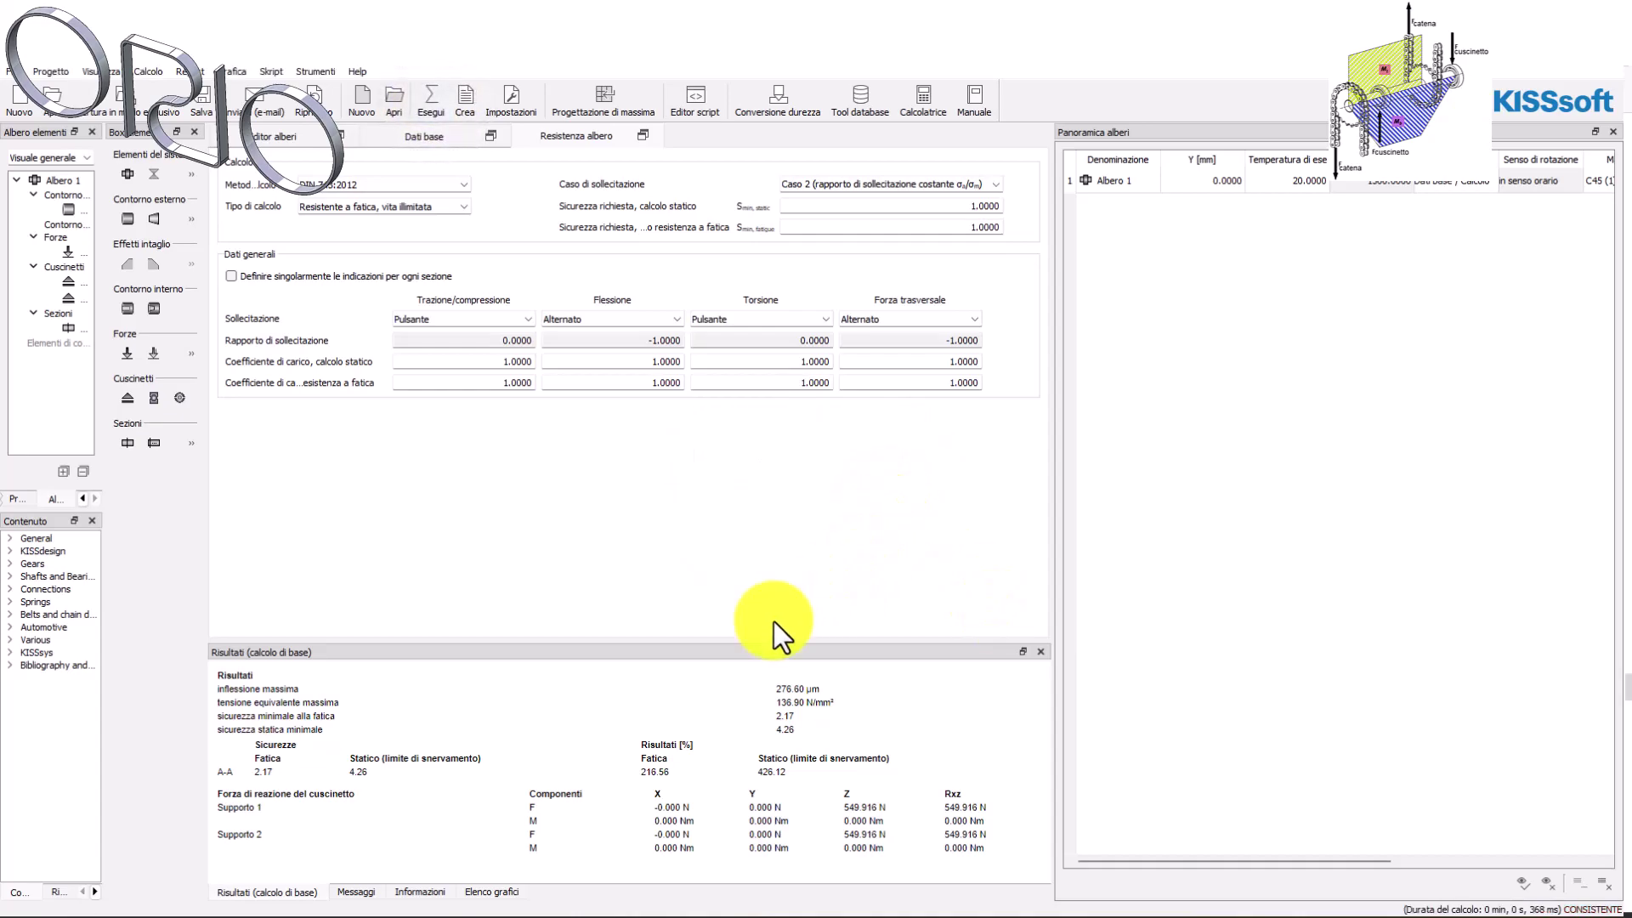